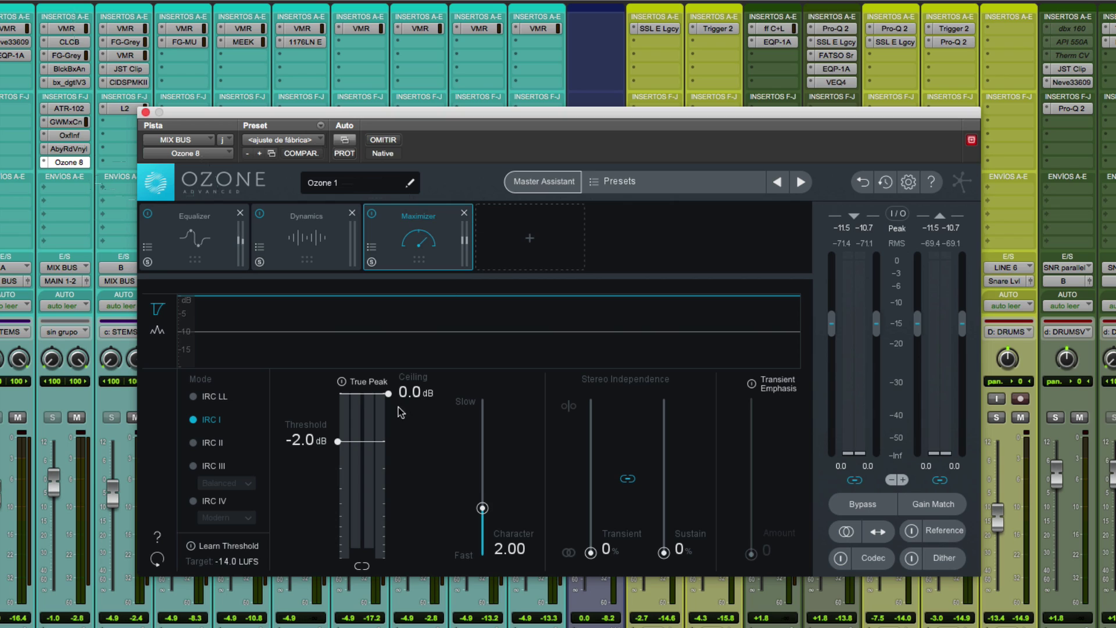
# Raise the Maximizer's threshold to 0.0 dB
pyautogui.moveTo(334, 442); pyautogui.dragTo(419, 331)
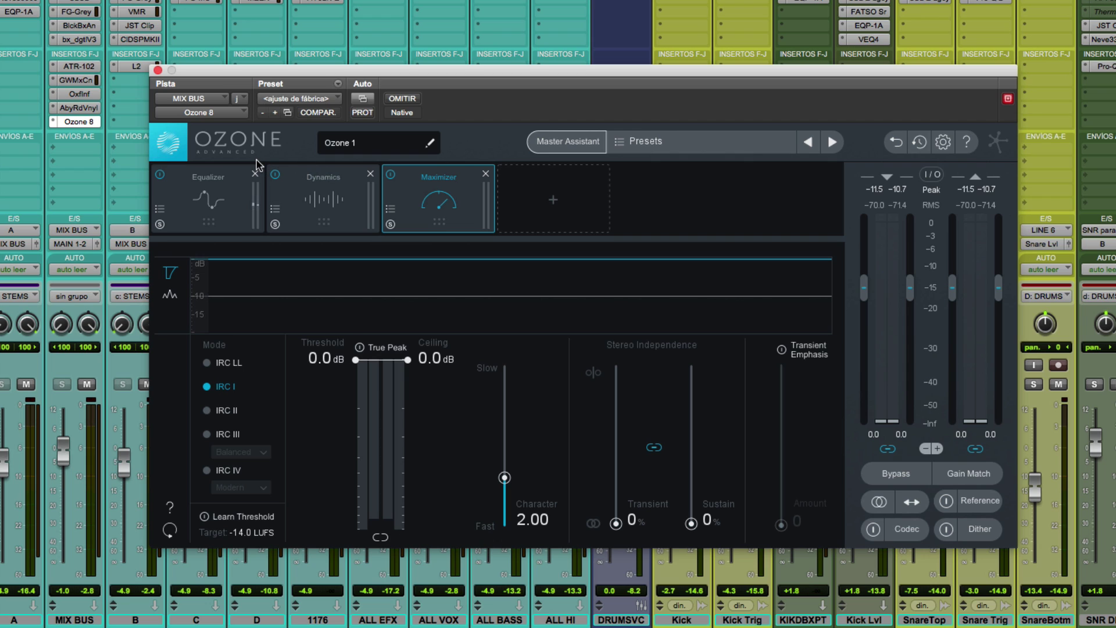
# Open the Equalizer module, show the Band 2 settings and compare the Digital and Analog modes
pyautogui.click(195, 207)
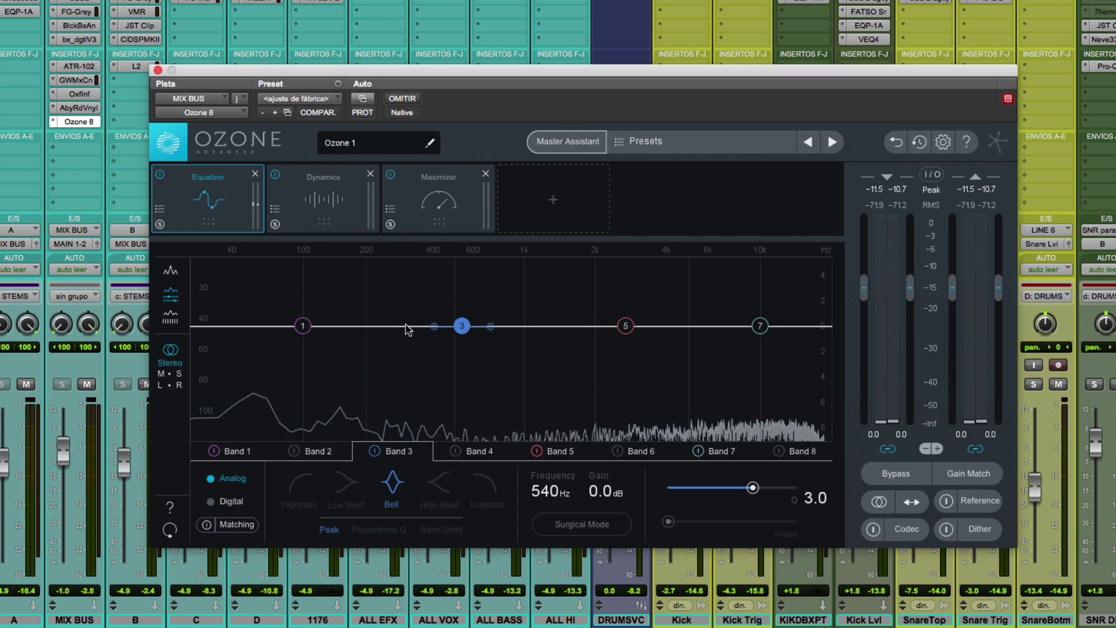
pyautogui.click(314, 450)
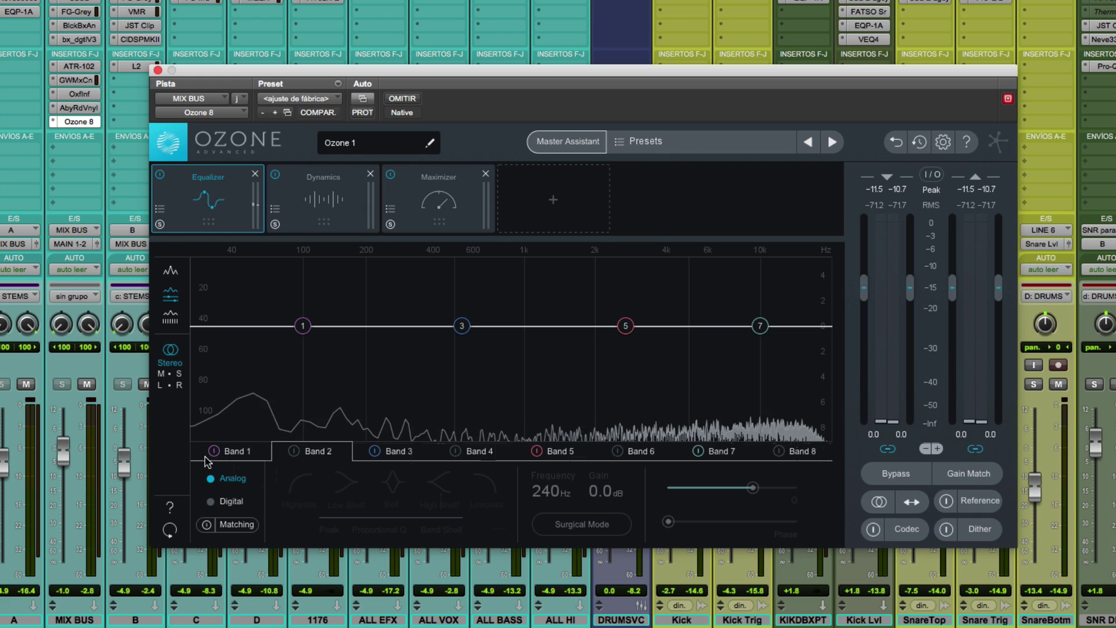
pyautogui.click(211, 501)
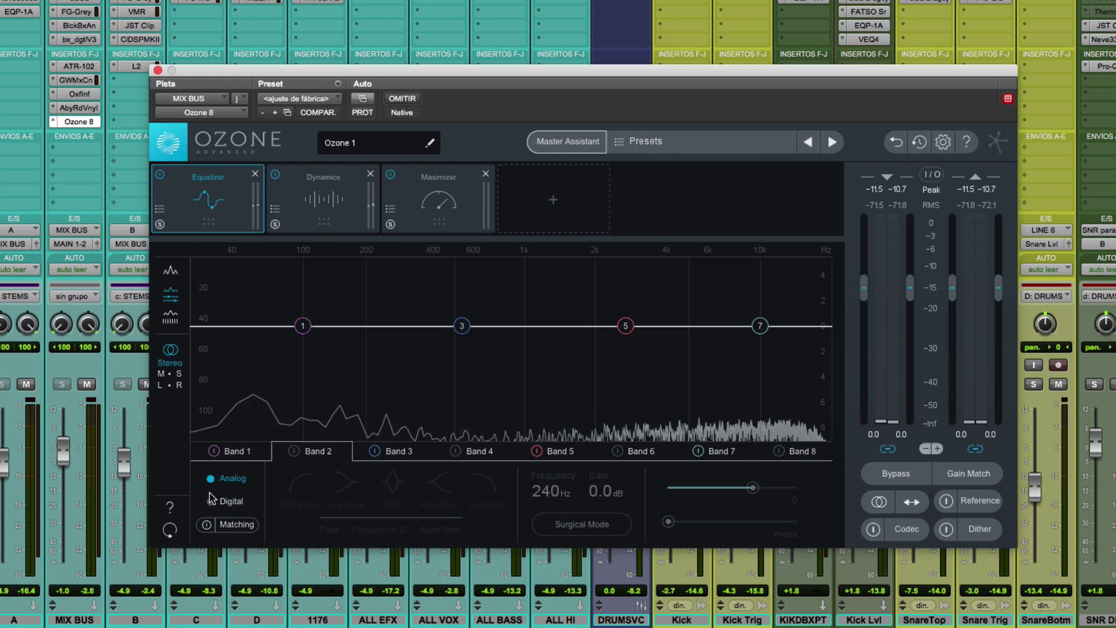
pyautogui.click(213, 481)
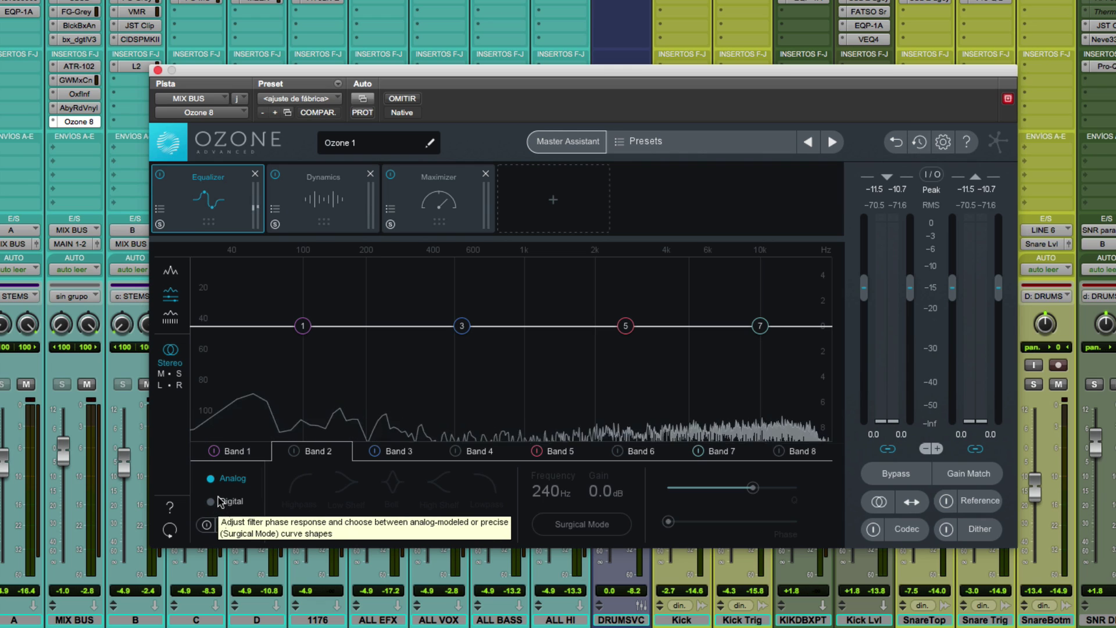
# Change Equalizer Band 1 to a Bell filter and boost it by 2.8 dB at 102 Hz
pyautogui.click(226, 451)
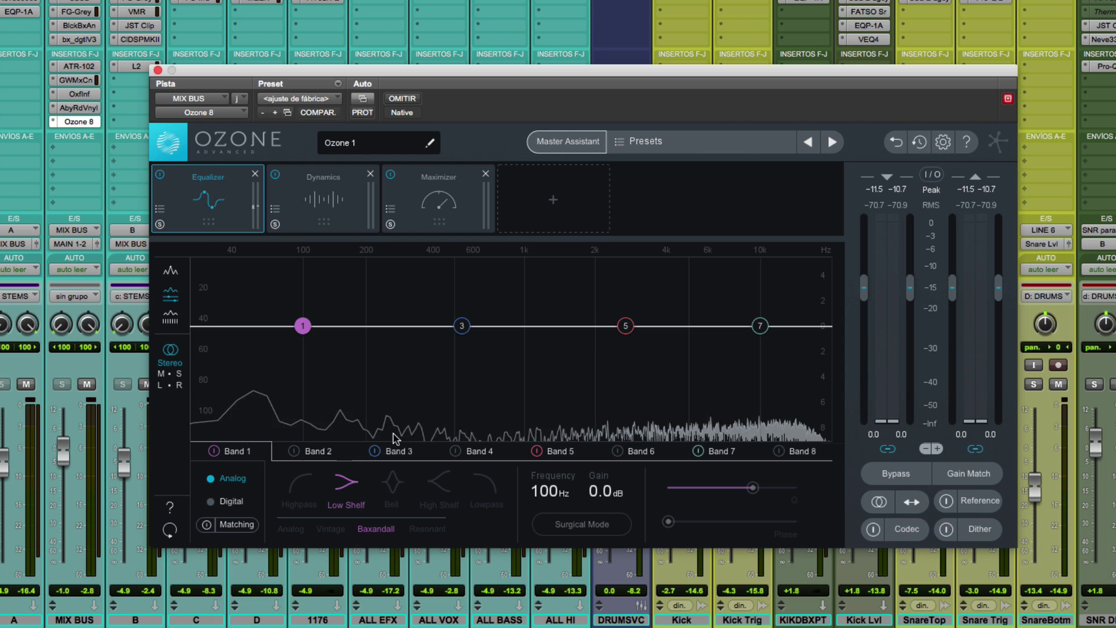
pyautogui.click(391, 482)
pyautogui.moveTo(302, 326); pyautogui.dragTo(305, 290)
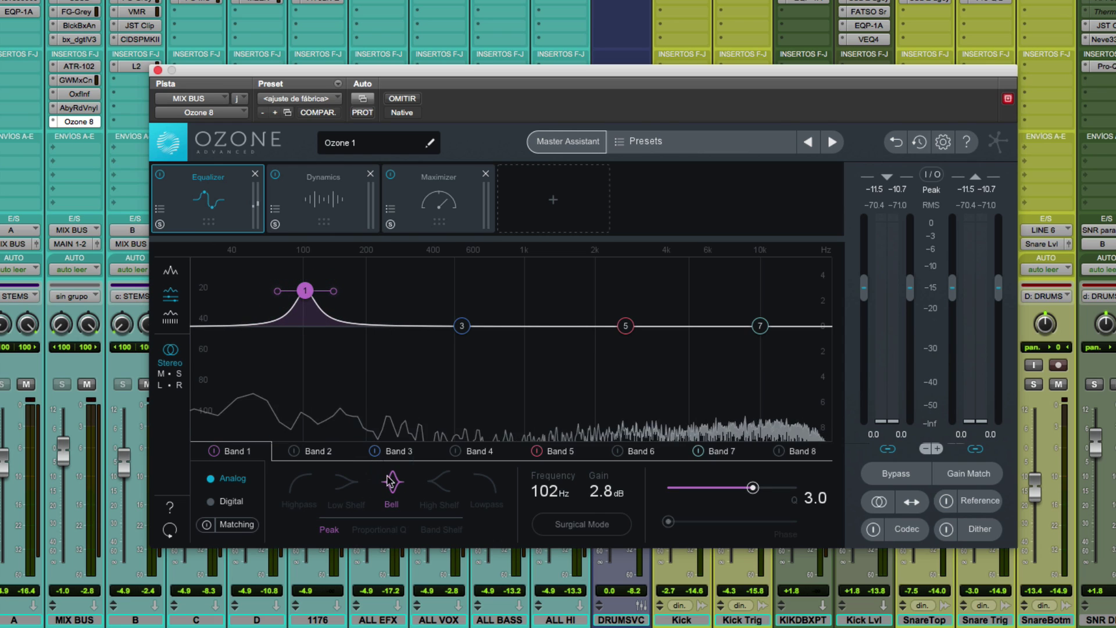
# Try the High Shelf and Highpass filter types on Band 1, ending on Lowpass
pyautogui.click(439, 482)
pyautogui.click(305, 490)
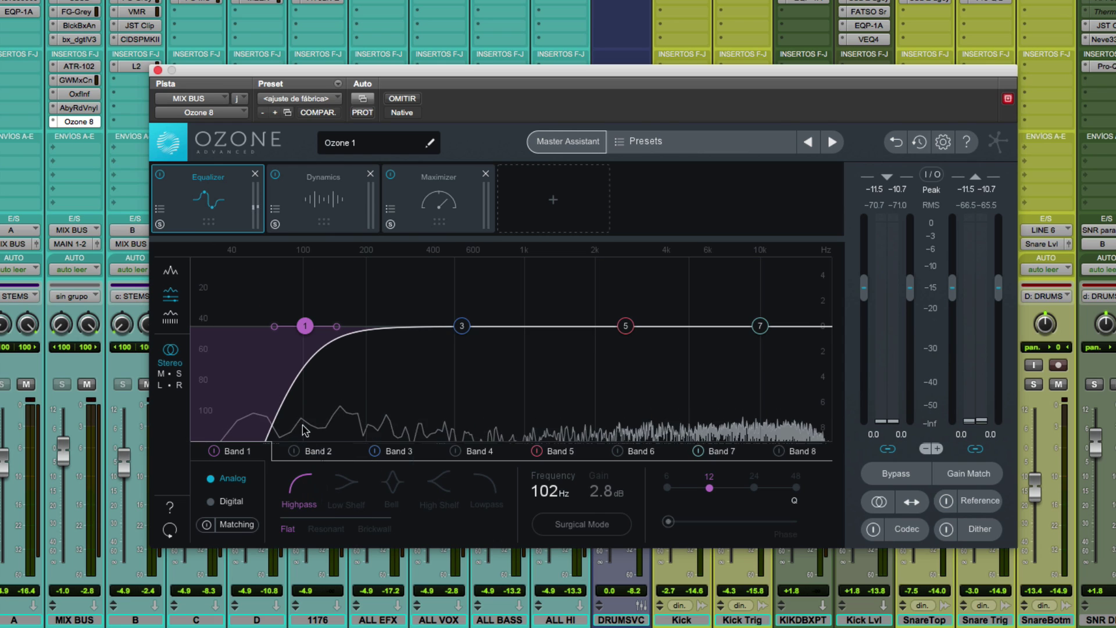
pyautogui.click(486, 483)
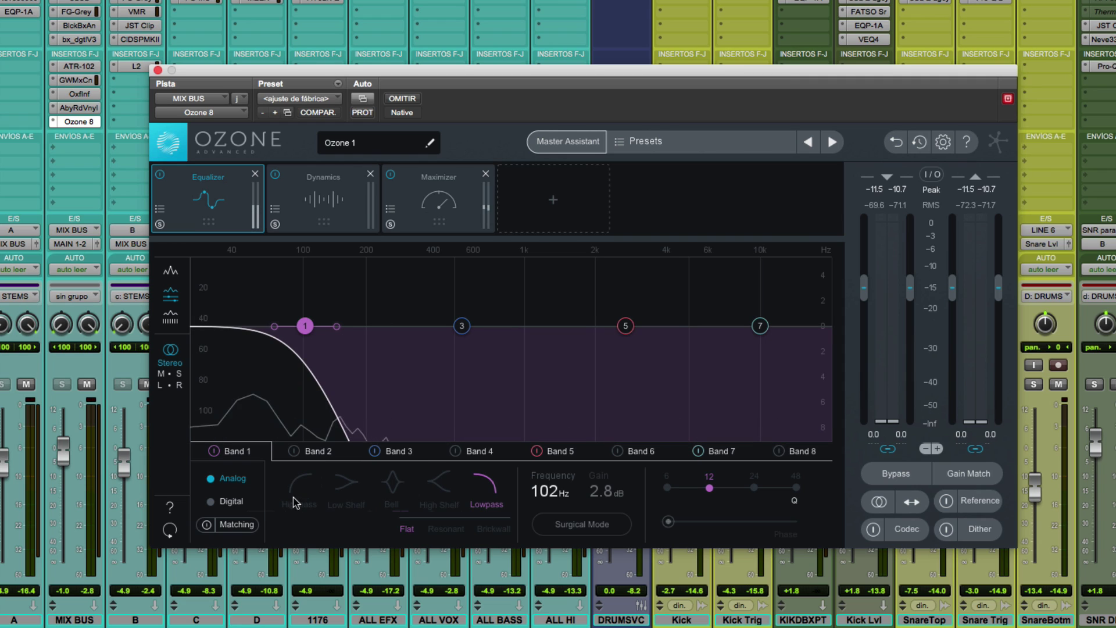
# Compare the Resonant, Brickwall and Flat shapes of Band 1's Lowpass filter, ending on Resonant
pyautogui.click(436, 528)
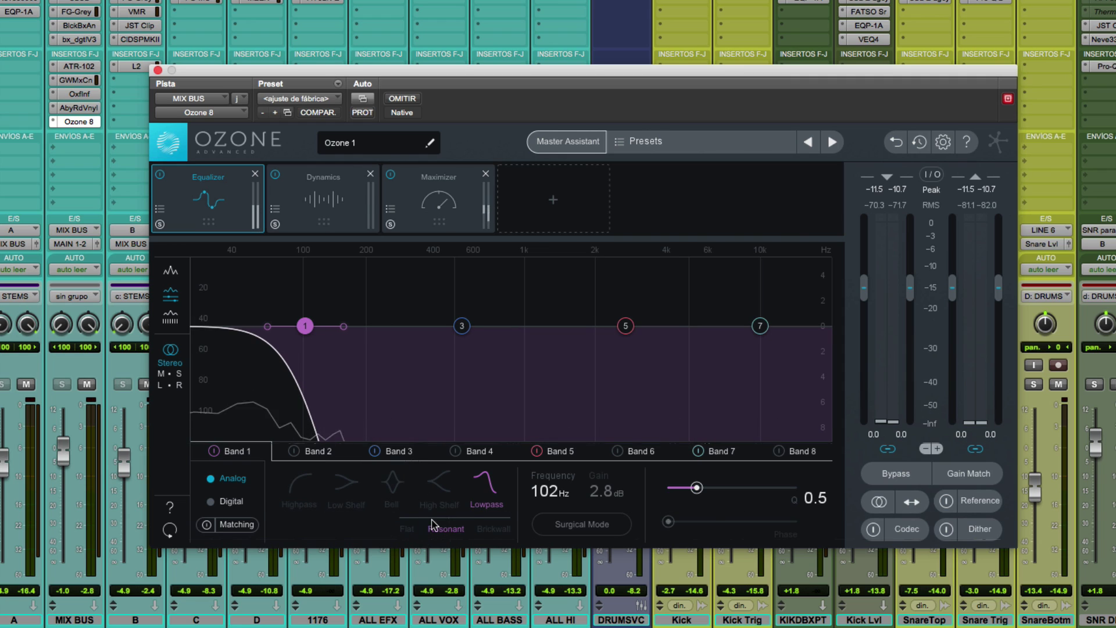
pyautogui.click(494, 529)
pyautogui.click(446, 529)
pyautogui.click(408, 530)
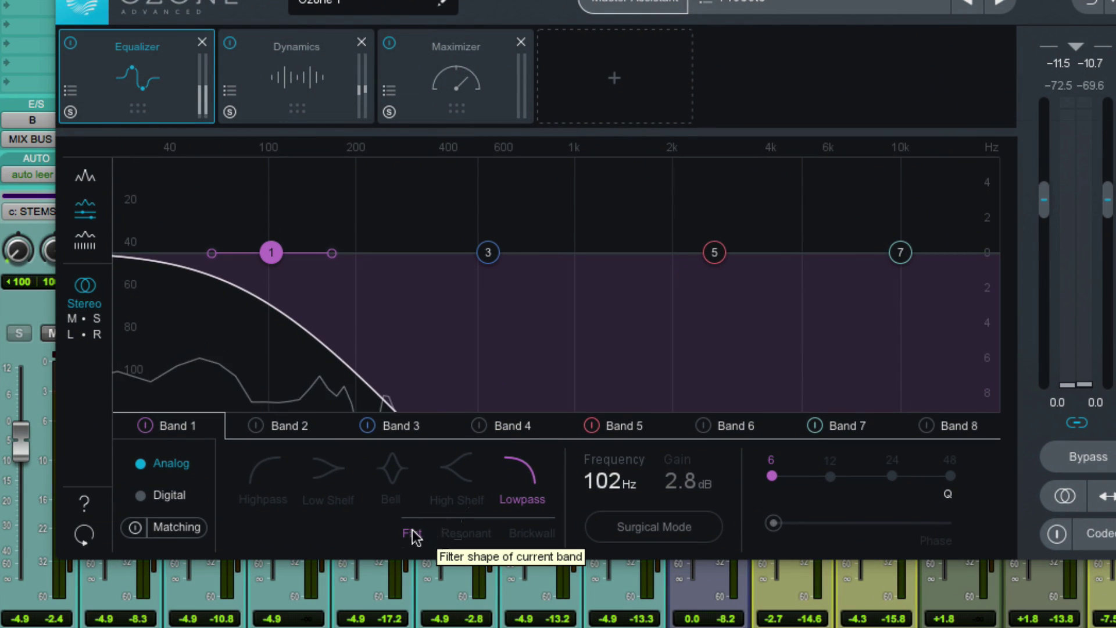
pyautogui.click(469, 532)
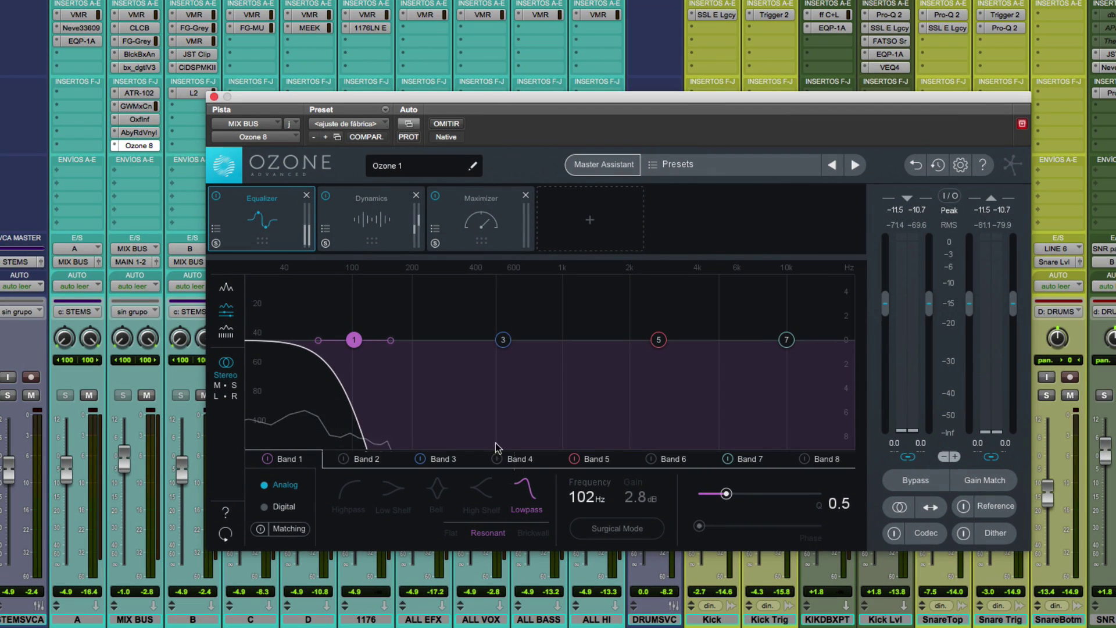
# In the Dynamics module, move the crossover between Bands 1 and 2 to 213 Hz and view Band 2's options
pyautogui.click(374, 220)
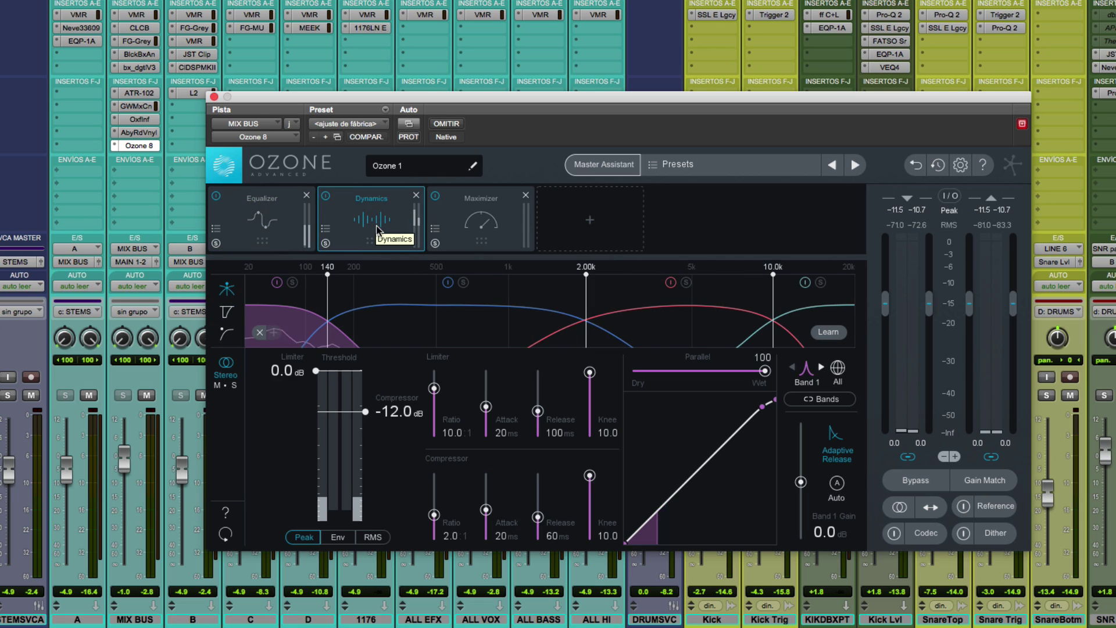
pyautogui.moveTo(321, 316); pyautogui.dragTo(359, 316)
pyautogui.rightClick(410, 293)
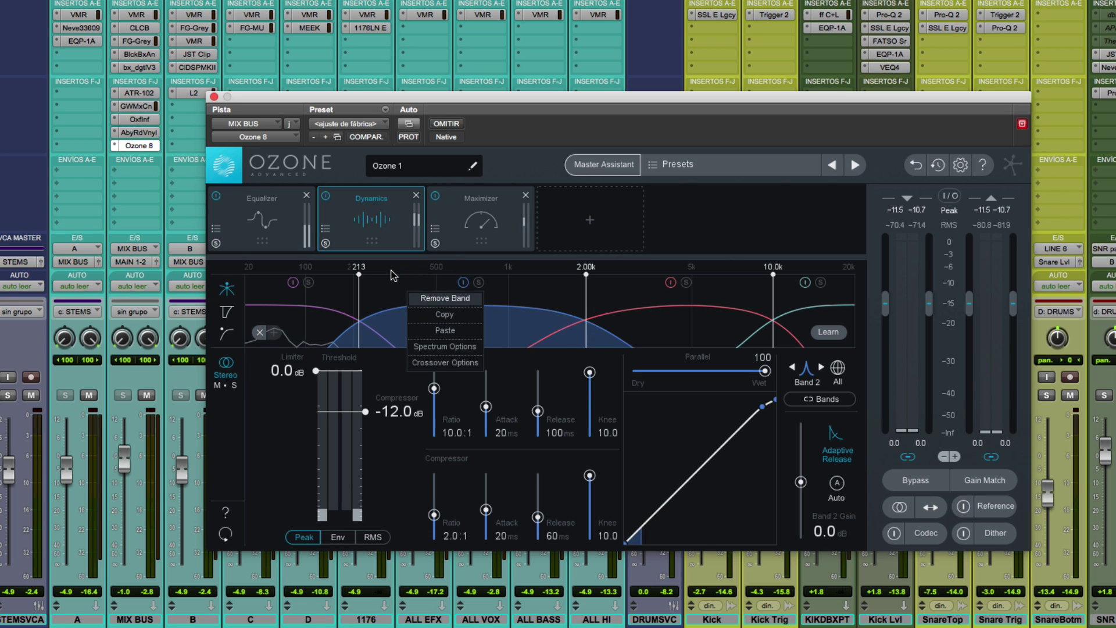
pyautogui.click(453, 402)
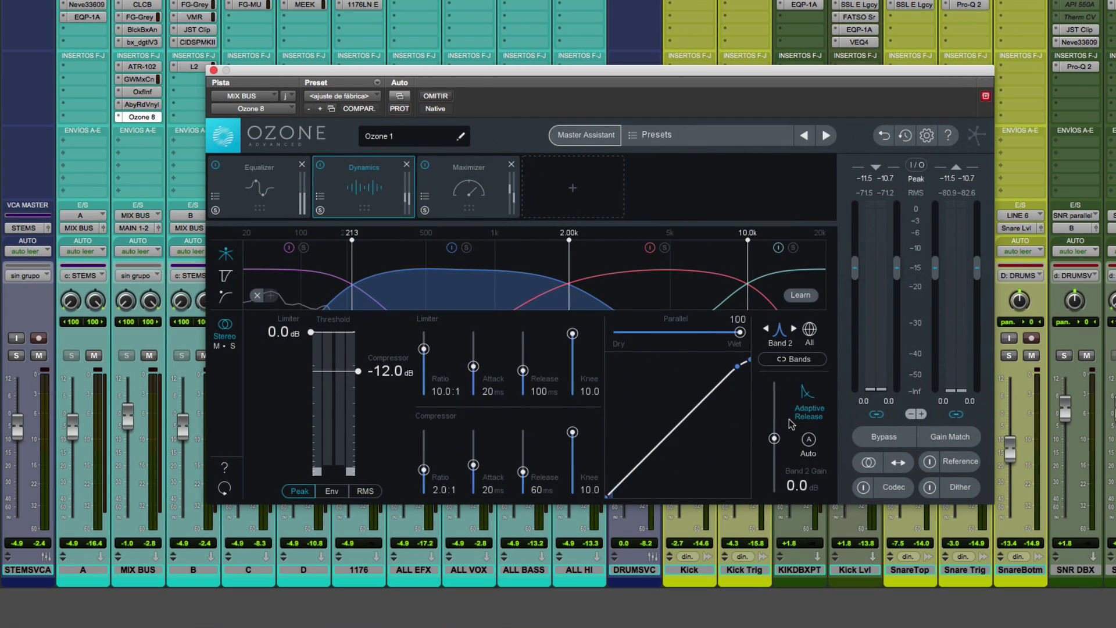
# Replace the Maximizer in the signal chain with a Dynamic EQ module
pyautogui.click(516, 198)
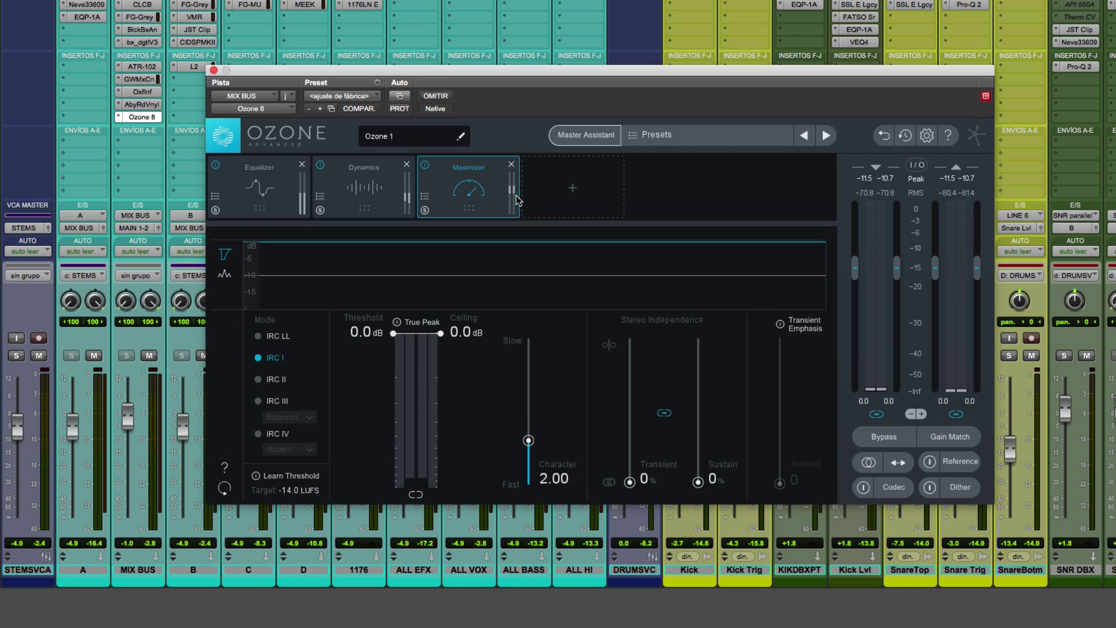
pyautogui.click(512, 164)
pyautogui.click(470, 195)
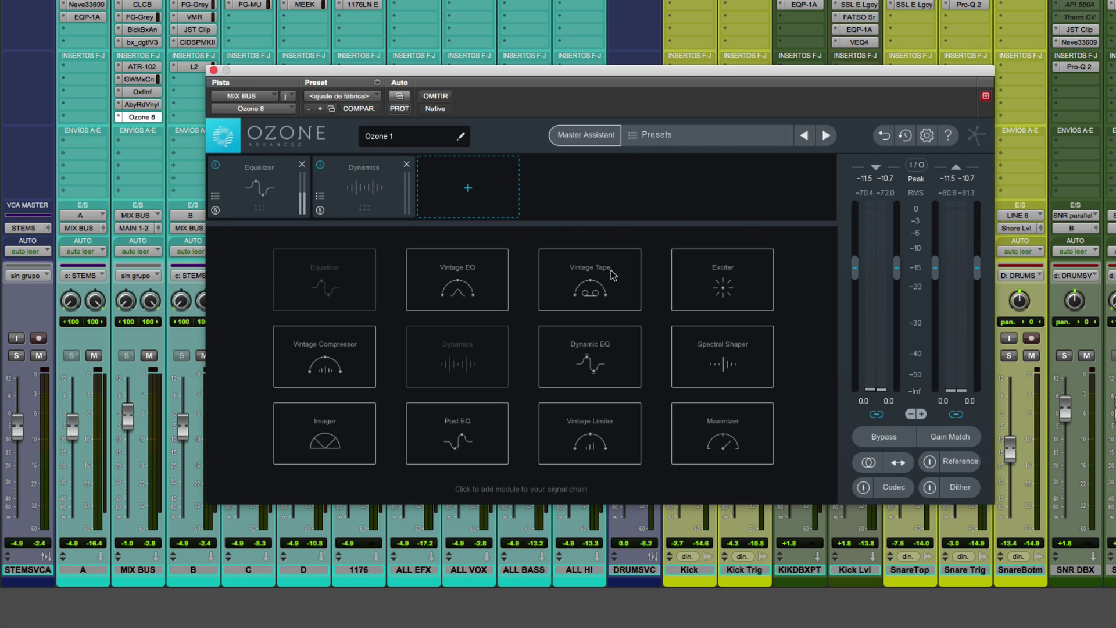
pyautogui.click(593, 357)
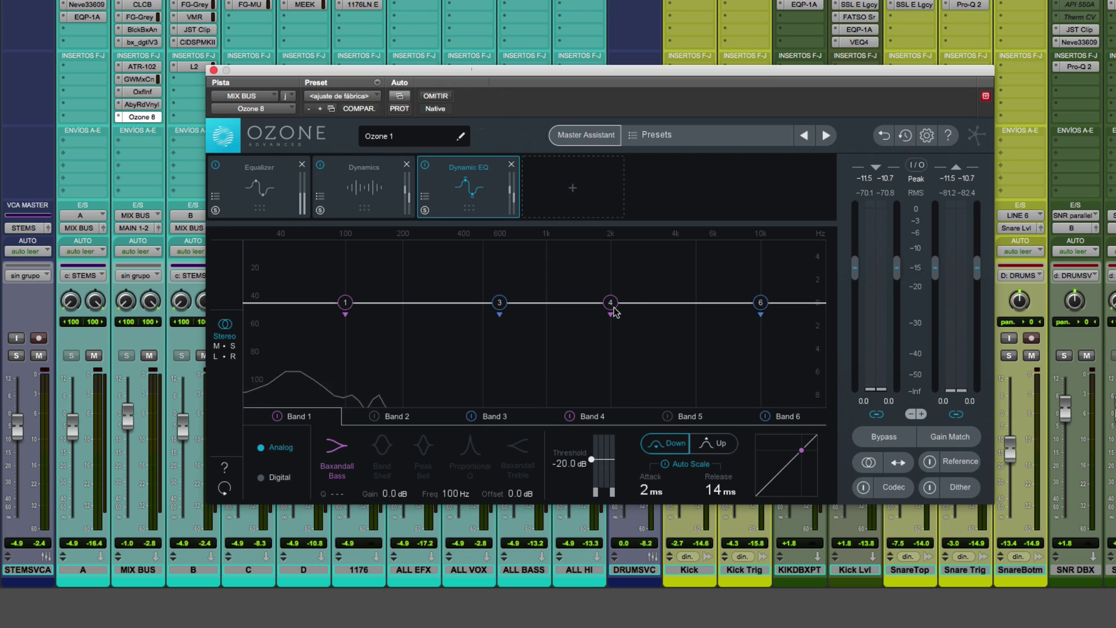
# Set Dynamic EQ Band 4 to -1.1 dB at 1.94 kHz, Q 2.51, threshold -24.6 dB and Up mode
pyautogui.moveTo(613, 307); pyautogui.dragTo(610, 320)
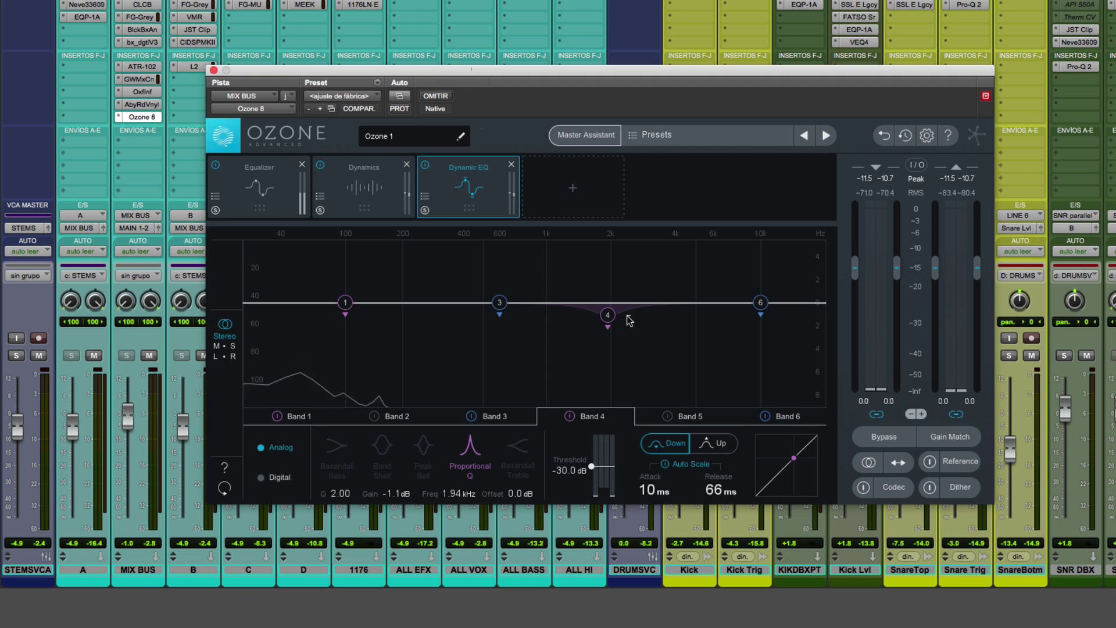
pyautogui.scroll(3, 631, 320)
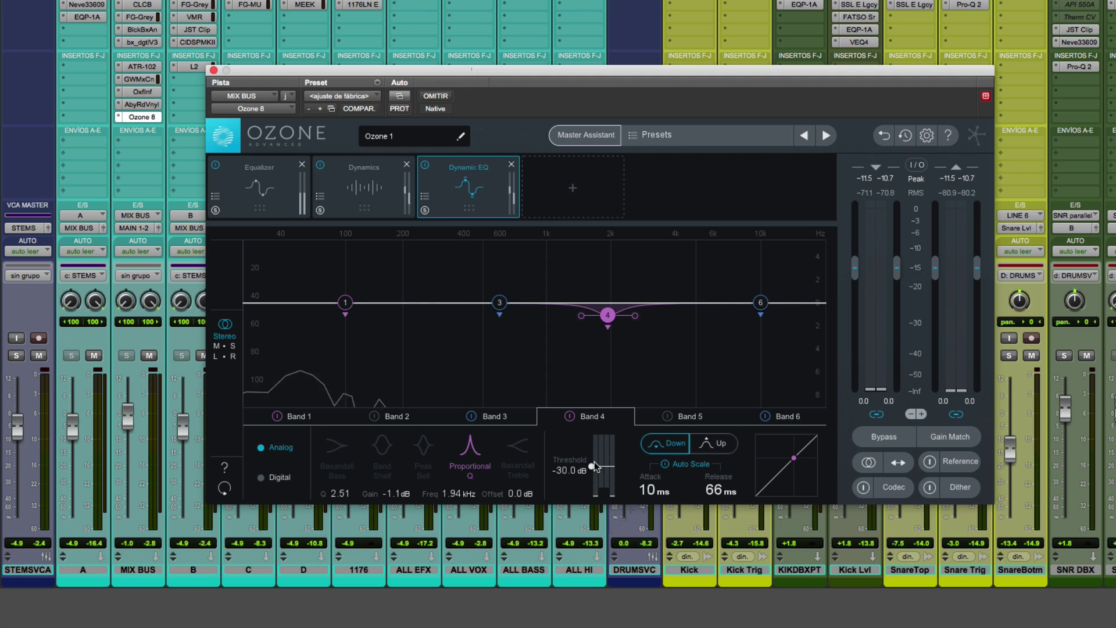
pyautogui.moveTo(595, 465); pyautogui.dragTo(594, 463)
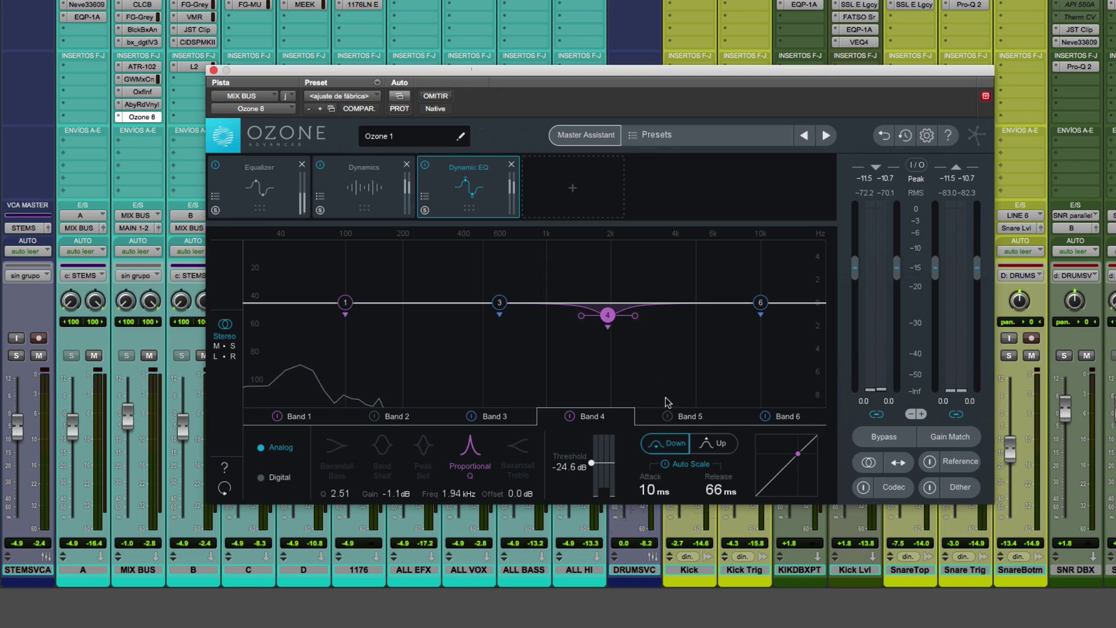
pyautogui.click(719, 445)
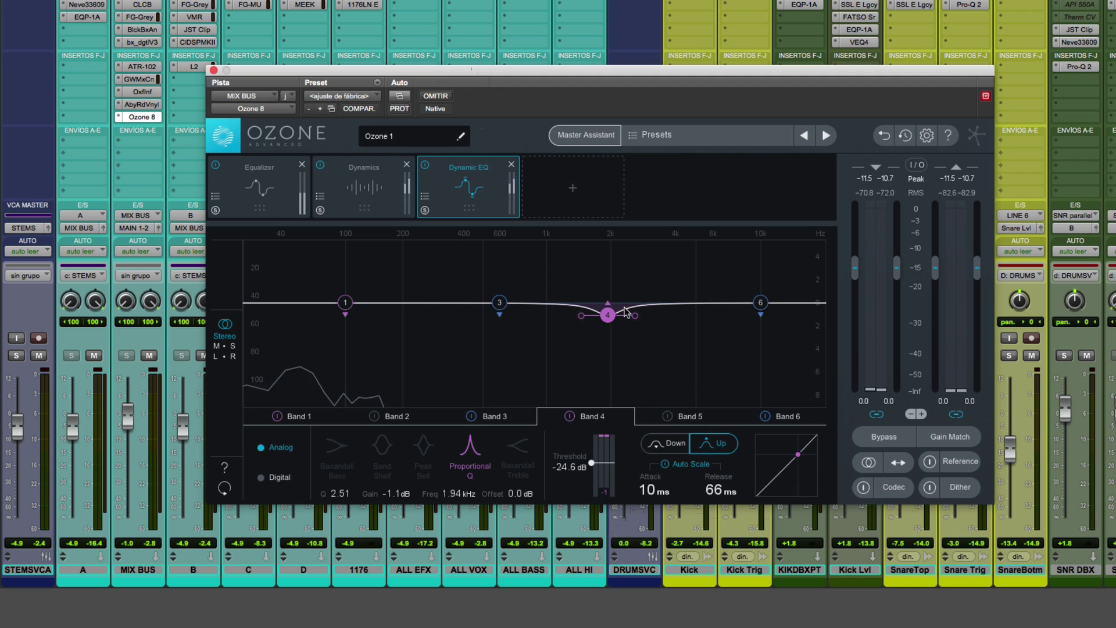
# Add an Exciter and an Imager module after the Dynamic EQ in the signal chain
pyautogui.click(551, 189)
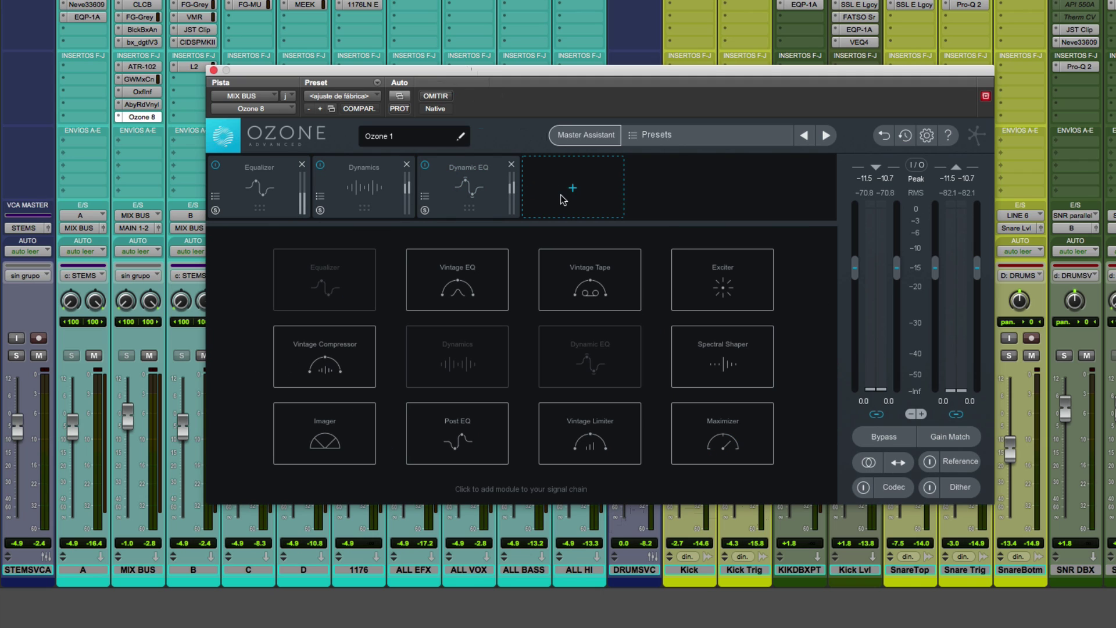
pyautogui.click(710, 278)
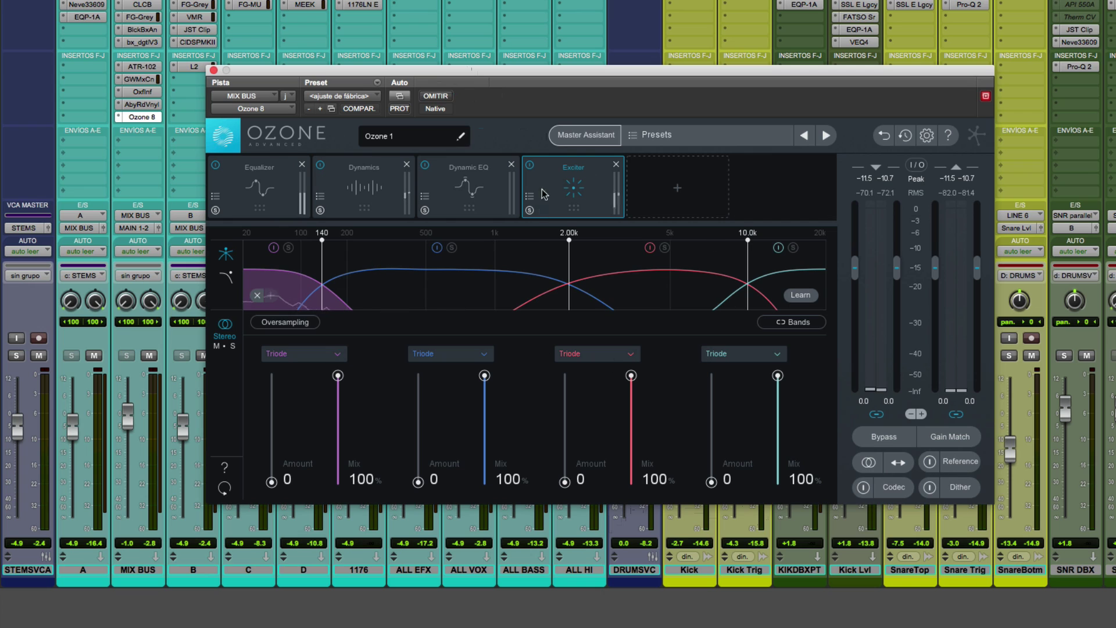
pyautogui.click(643, 187)
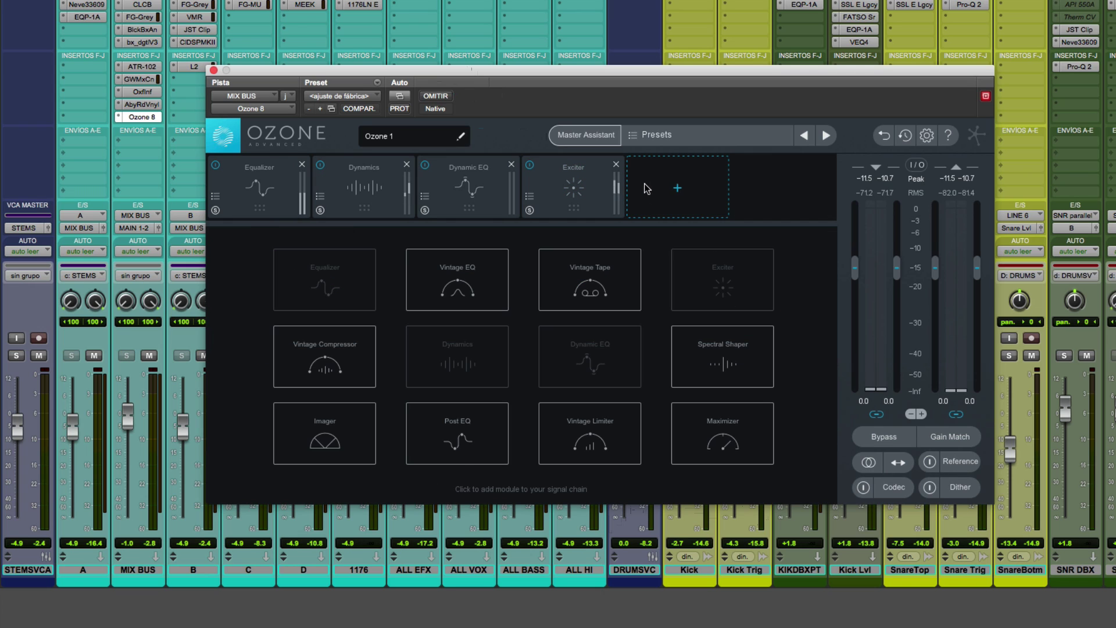
pyautogui.click(302, 419)
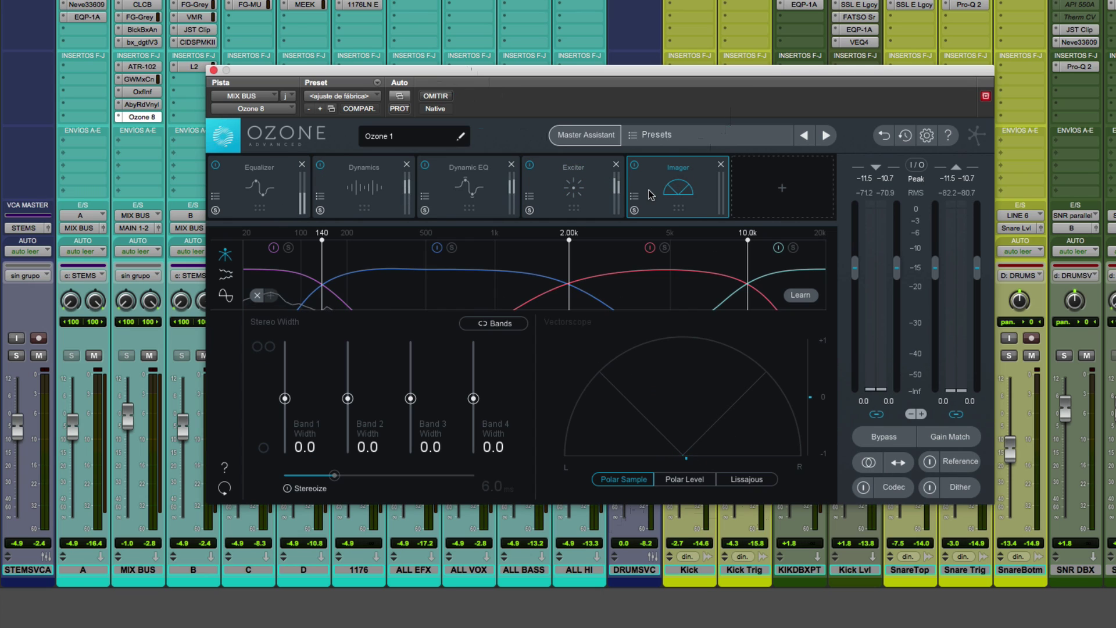
# Try widening the Imager's Band 3 to 35.4 and reset that width to 0.0
pyautogui.moveTo(411, 399); pyautogui.dragTo(410, 379)
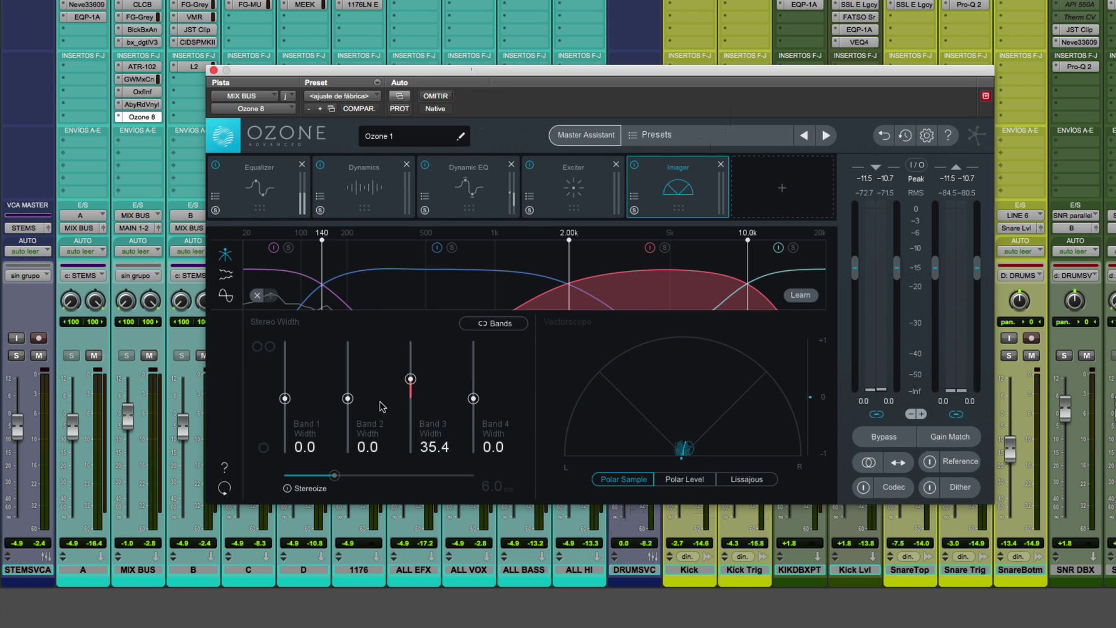
pyautogui.keyDown('alt'); pyautogui.click(410, 379); pyautogui.keyUp('alt')
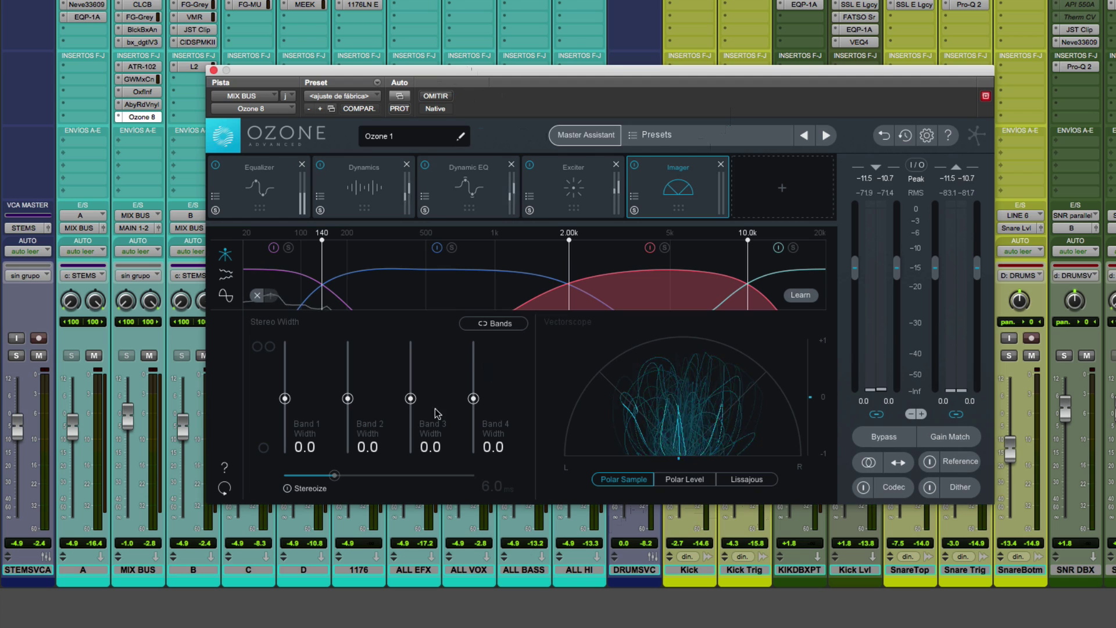
# View the remaining available modules and restore the plug-in's factory default preset
pyautogui.click(764, 190)
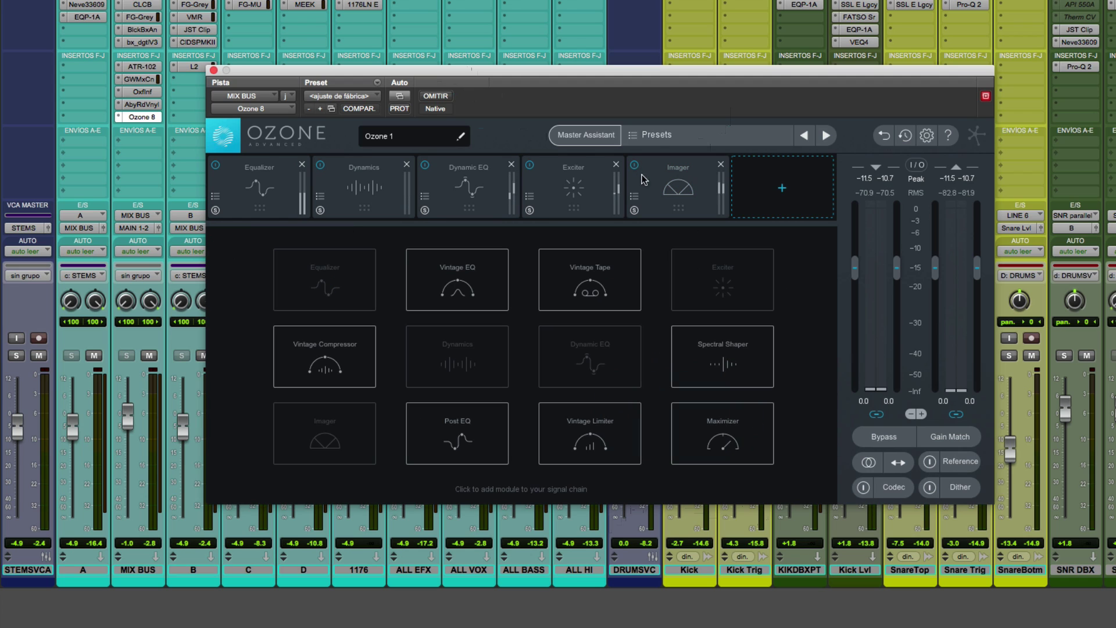
pyautogui.click(336, 98)
pyautogui.click(335, 100)
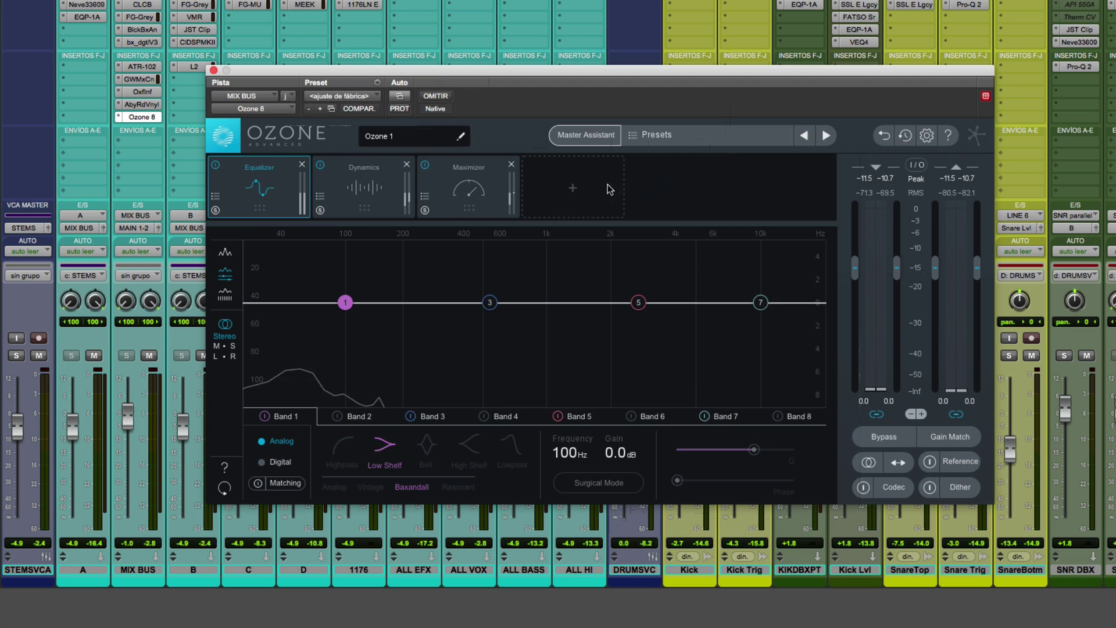
# Replace the Maximizer with a Post EQ module in the third slot of the signal chain
pyautogui.click(512, 164)
pyautogui.click(485, 188)
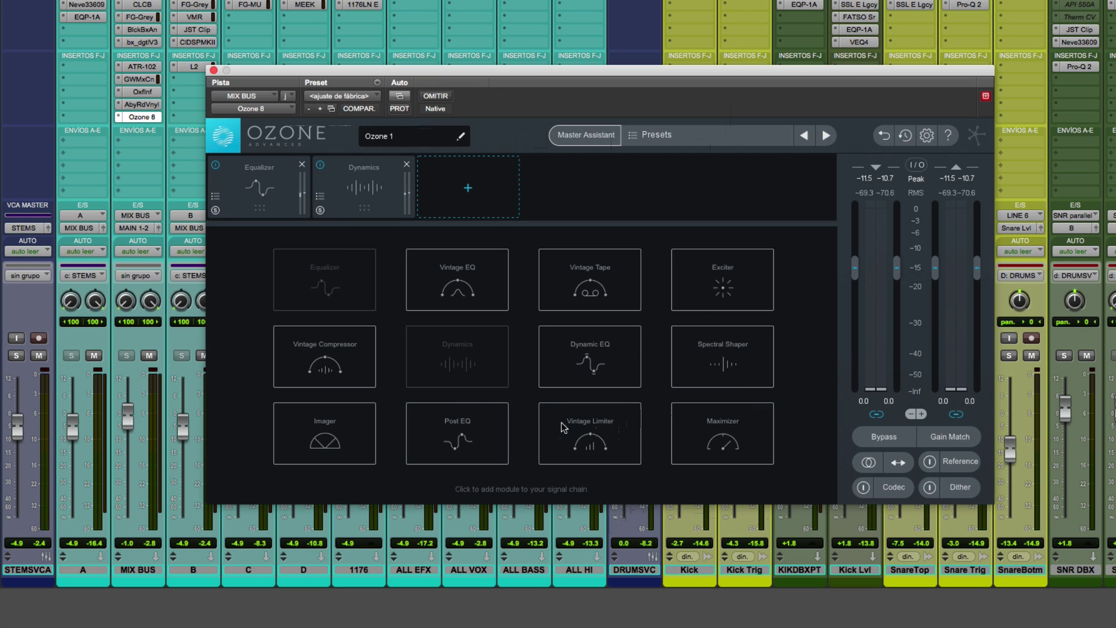
pyautogui.click(459, 428)
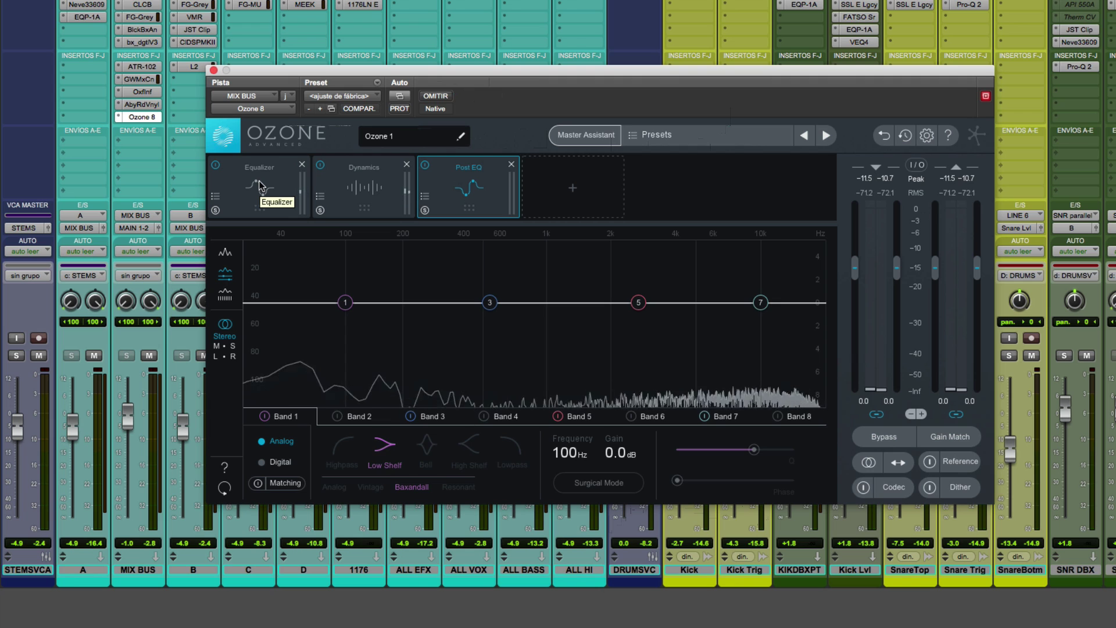
# Swap the Post EQ for a Vintage Compressor module
pyautogui.click(510, 165)
pyautogui.click(503, 175)
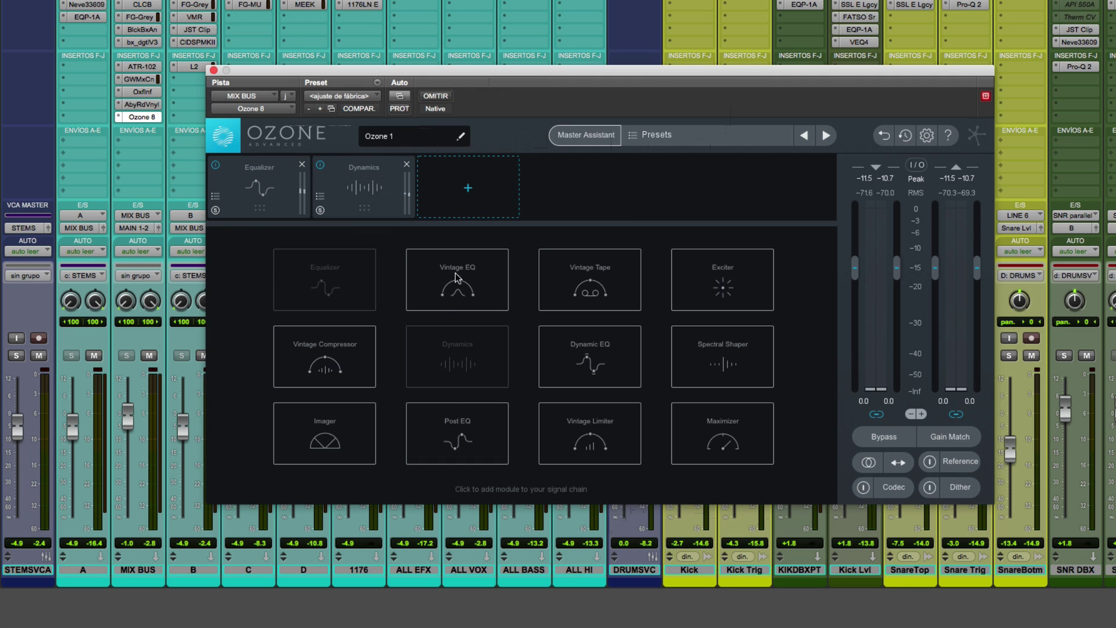
pyautogui.click(325, 368)
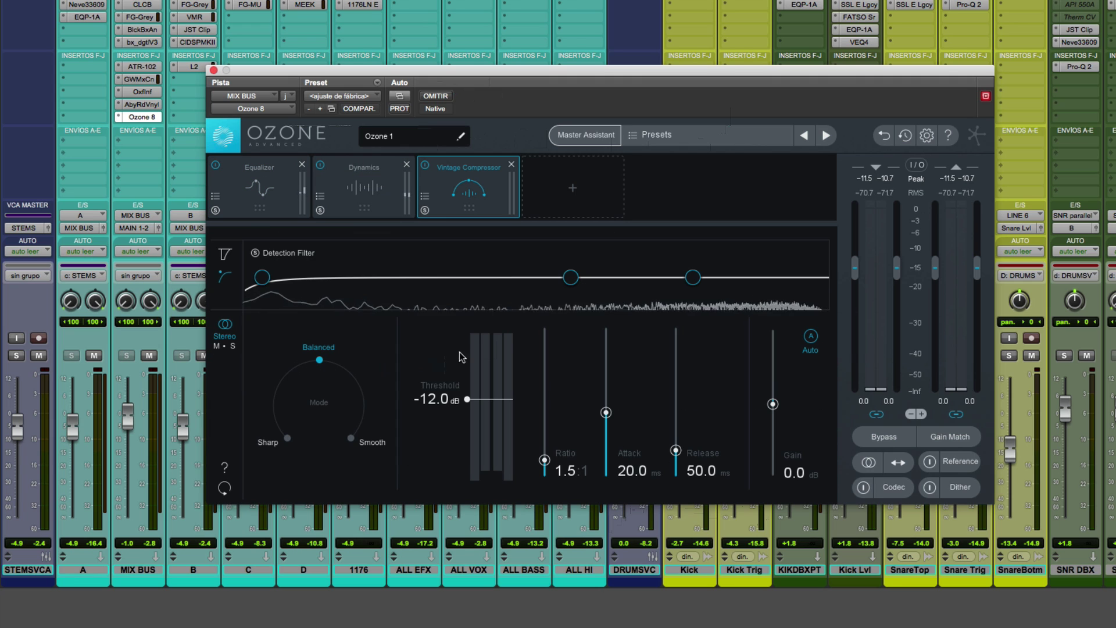
# Replace the Vintage Compressor in the third slot of the signal chain with a Vintage Limiter module
pyautogui.click(511, 165)
pyautogui.click(481, 189)
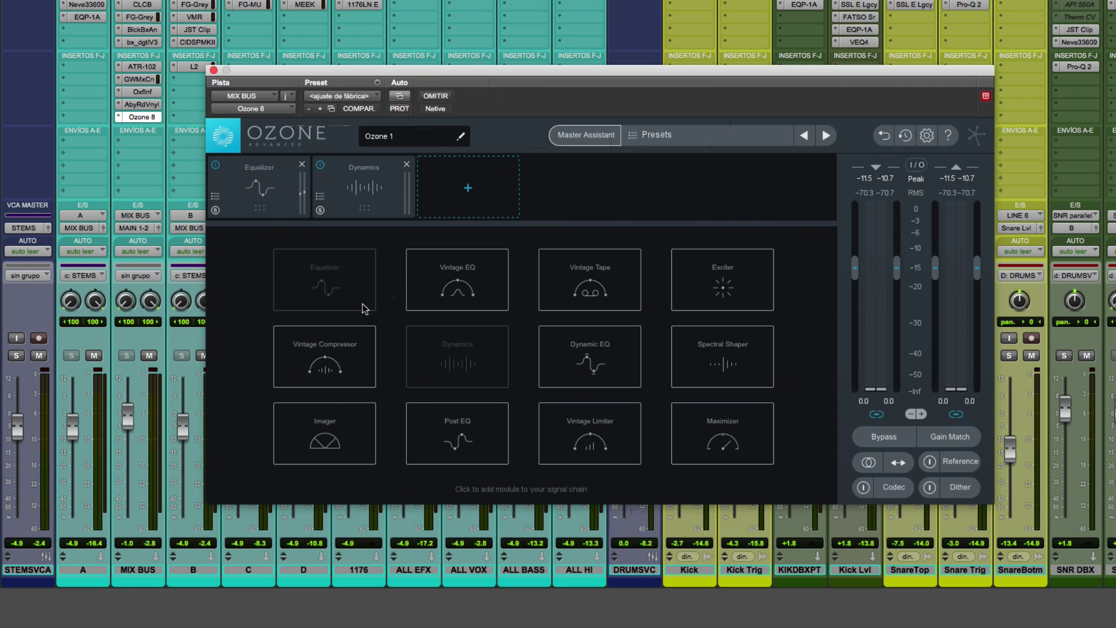
pyautogui.click(602, 444)
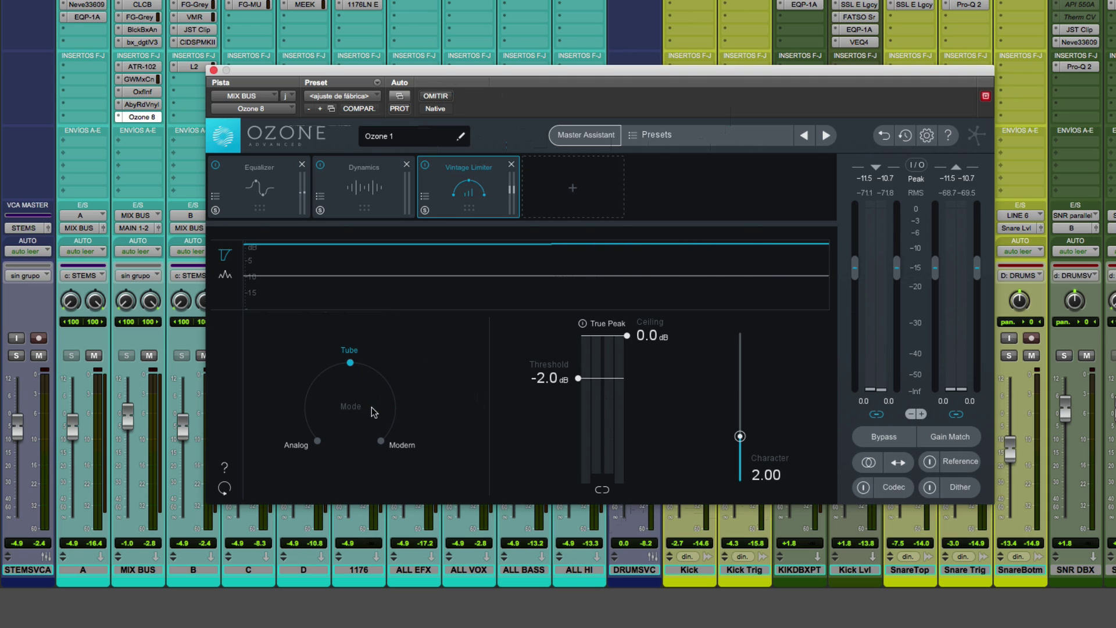
# Try the Vintage Limiter's Tube and Analog modes and settle on Modern
pyautogui.click(380, 440)
pyautogui.click(350, 364)
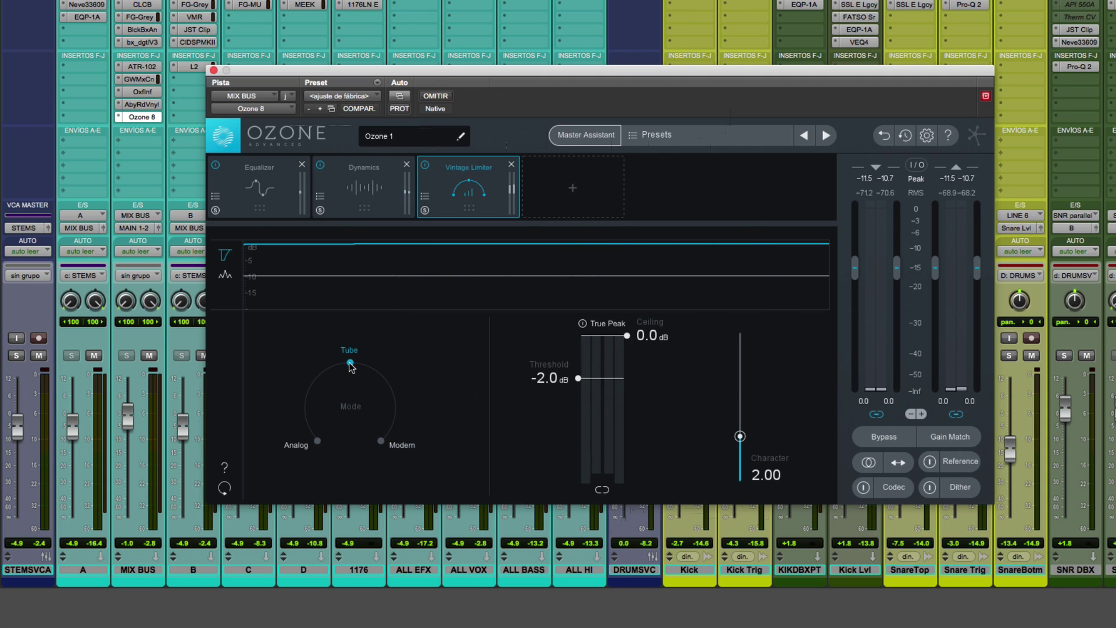
pyautogui.click(317, 441)
pyautogui.click(381, 441)
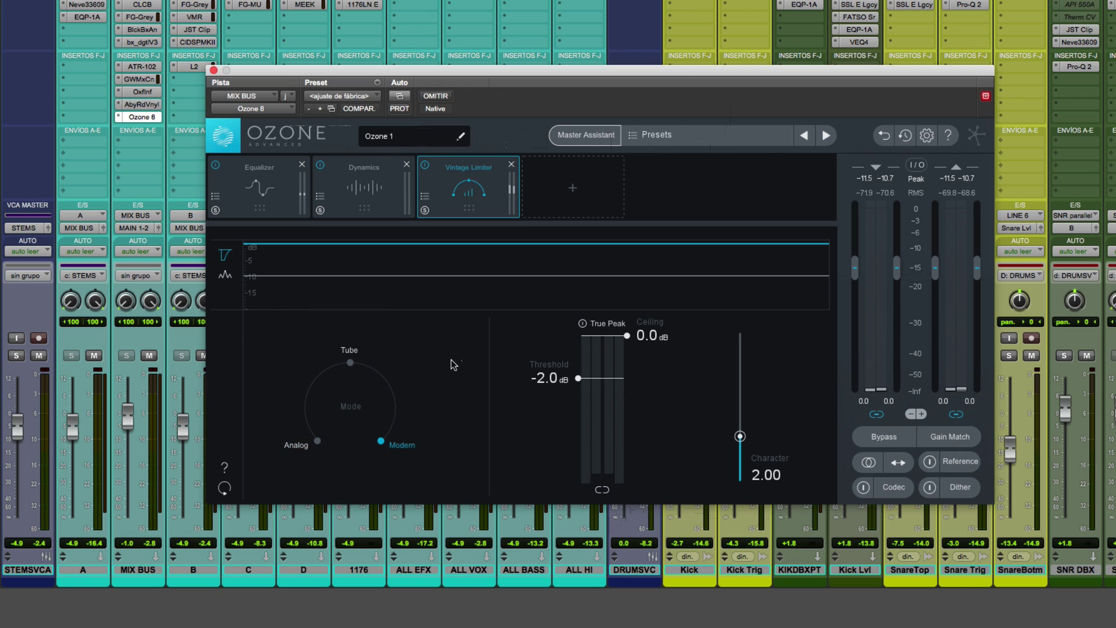
# Add a Vintage Tape module after the Vintage Limiter and remove it again
pyautogui.click(572, 199)
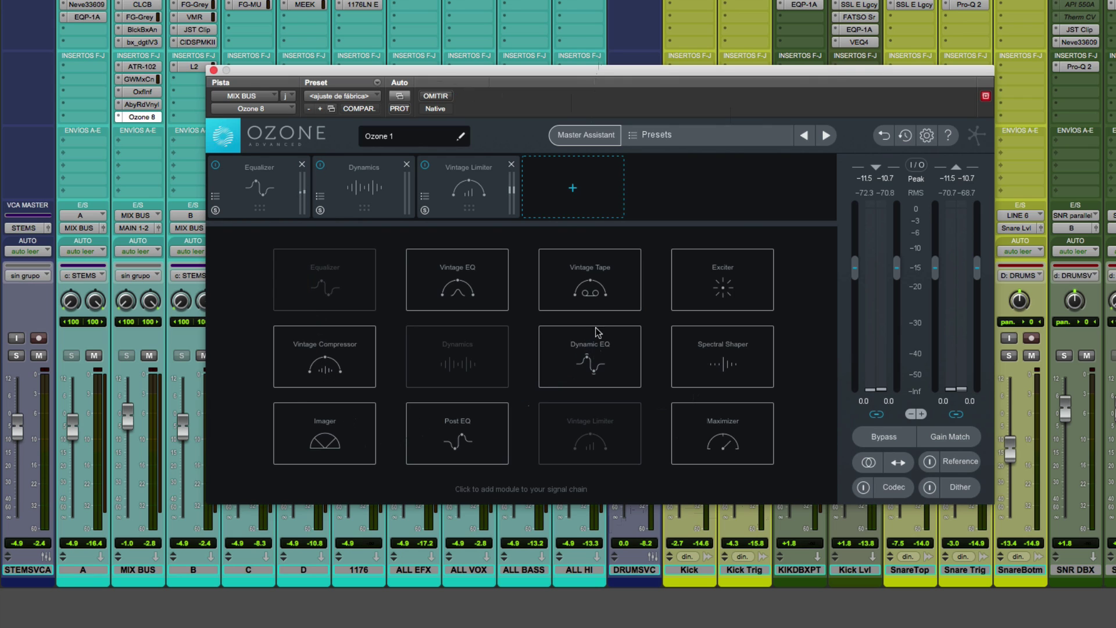
pyautogui.click(611, 284)
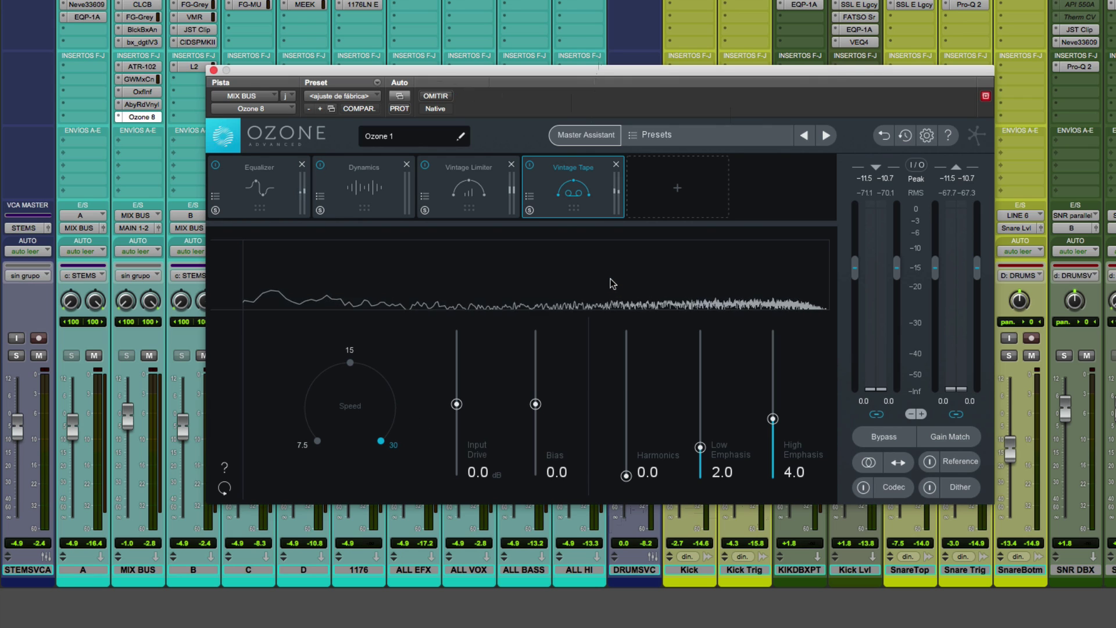
pyautogui.click(616, 165)
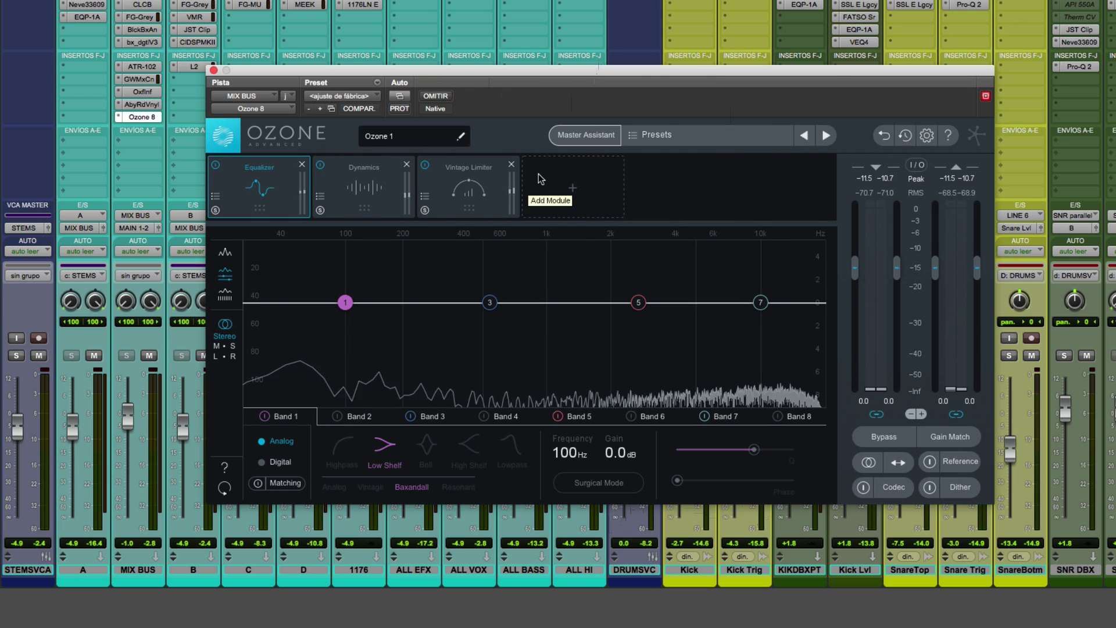
# Add a Spectral Shaper module in the fourth slot to view its controls and remove it again
pyautogui.click(555, 190)
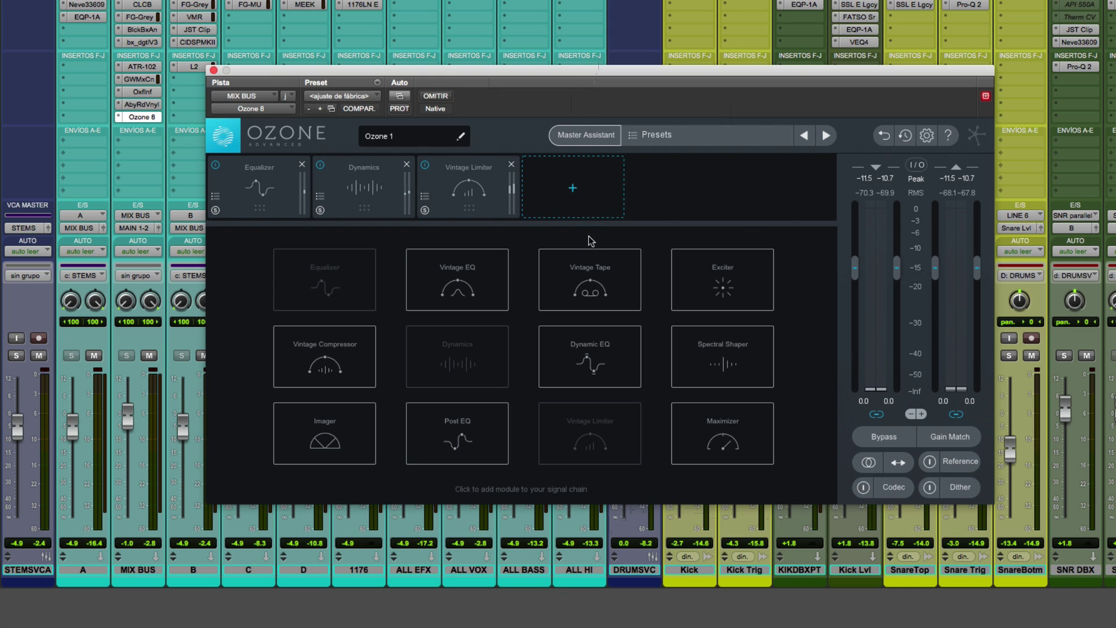
pyautogui.click(702, 368)
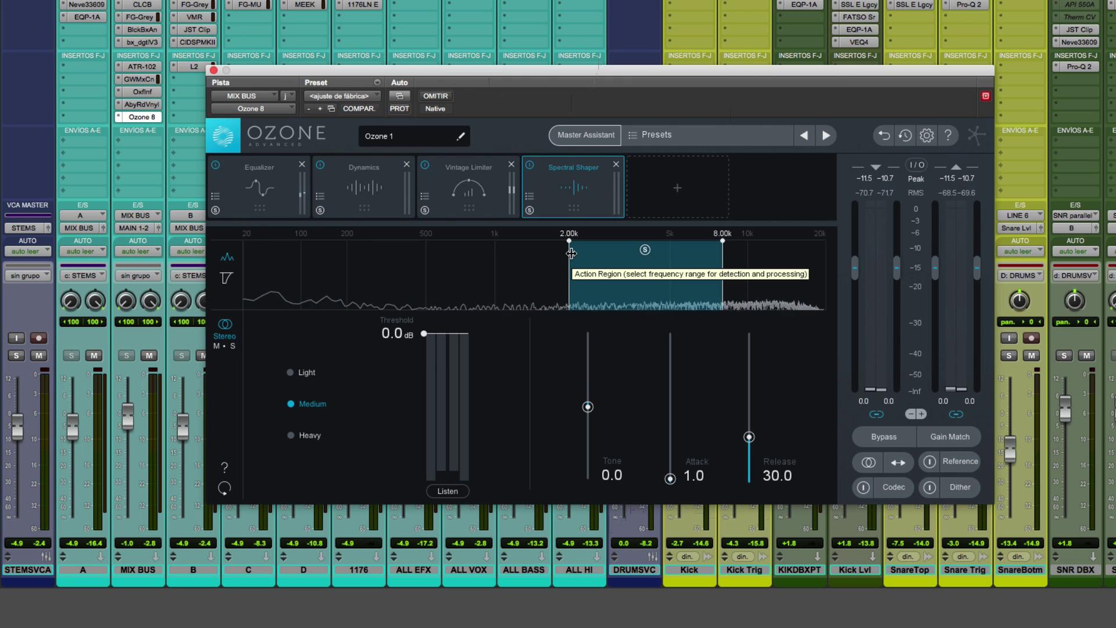
pyautogui.click(616, 166)
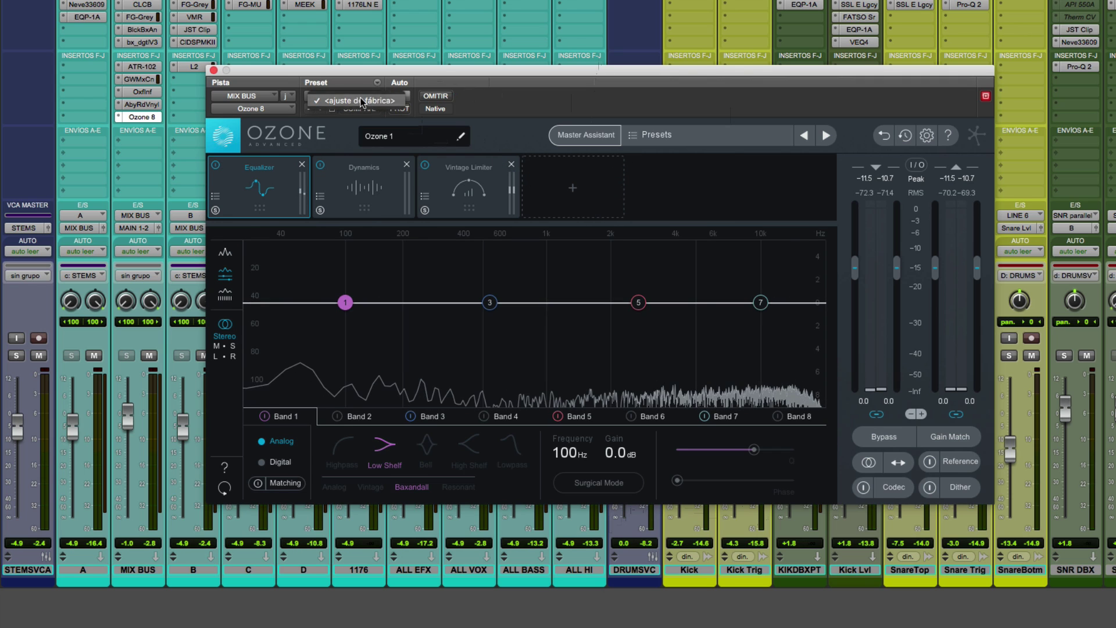
# Remove the Vintage Limiter, Equalizer and Dynamics modules to empty the signal chain
pyautogui.click(512, 165)
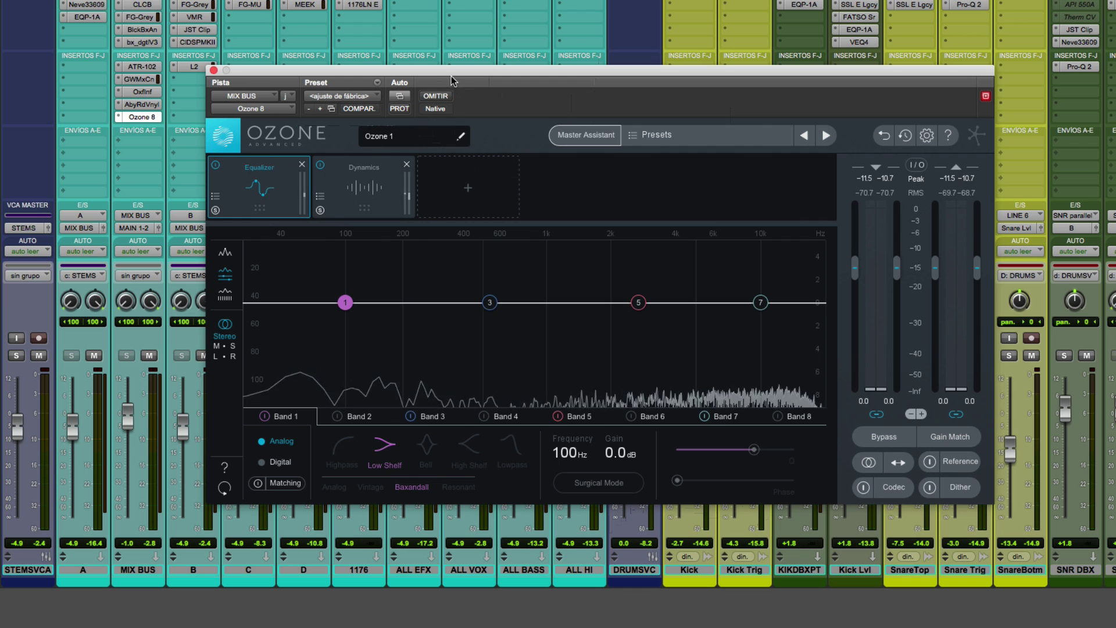
pyautogui.moveTo(453, 80); pyautogui.dragTo(416, 85)
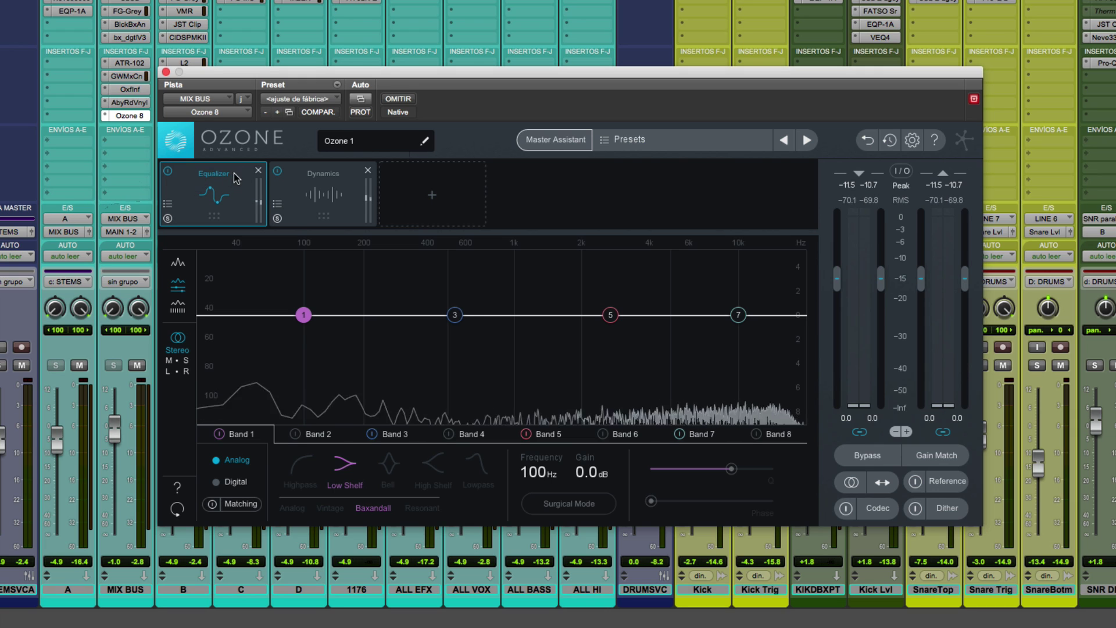
pyautogui.click(259, 172)
pyautogui.click(259, 172)
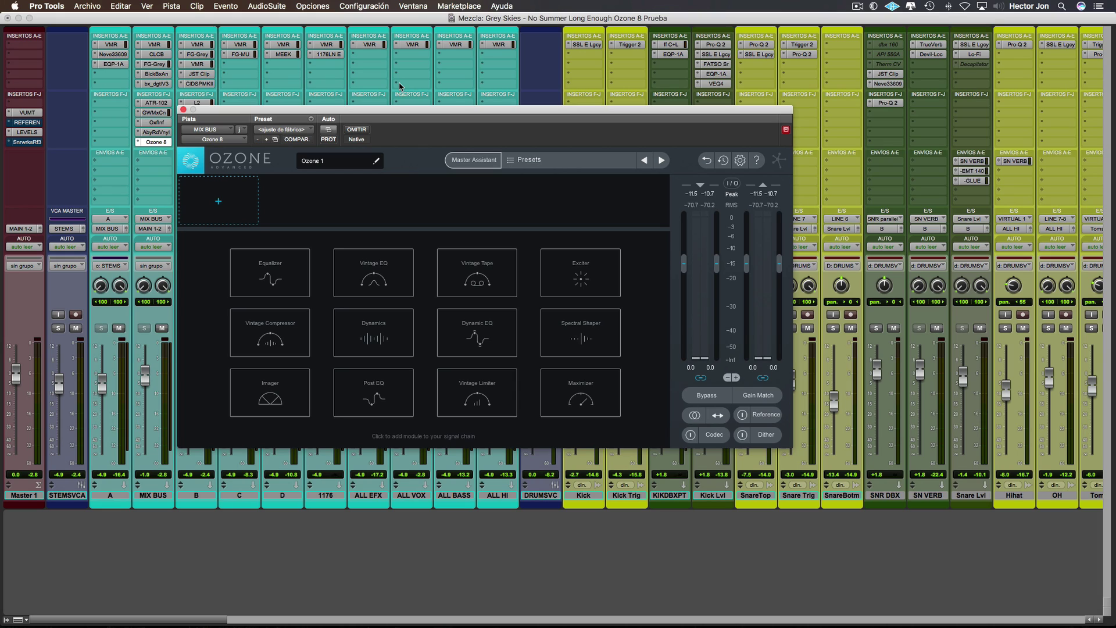
# Open the Master Assistant and try its CD, Streaming and Reference targets, including the Low, Medium and High intensities for CD
pyautogui.click(476, 161)
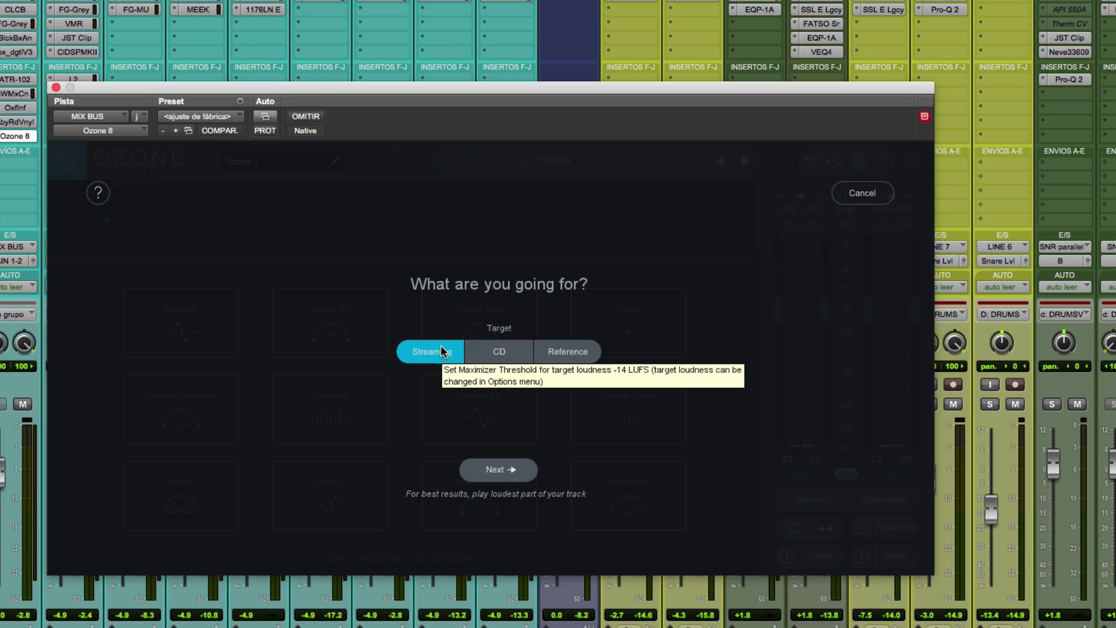
pyautogui.click(480, 354)
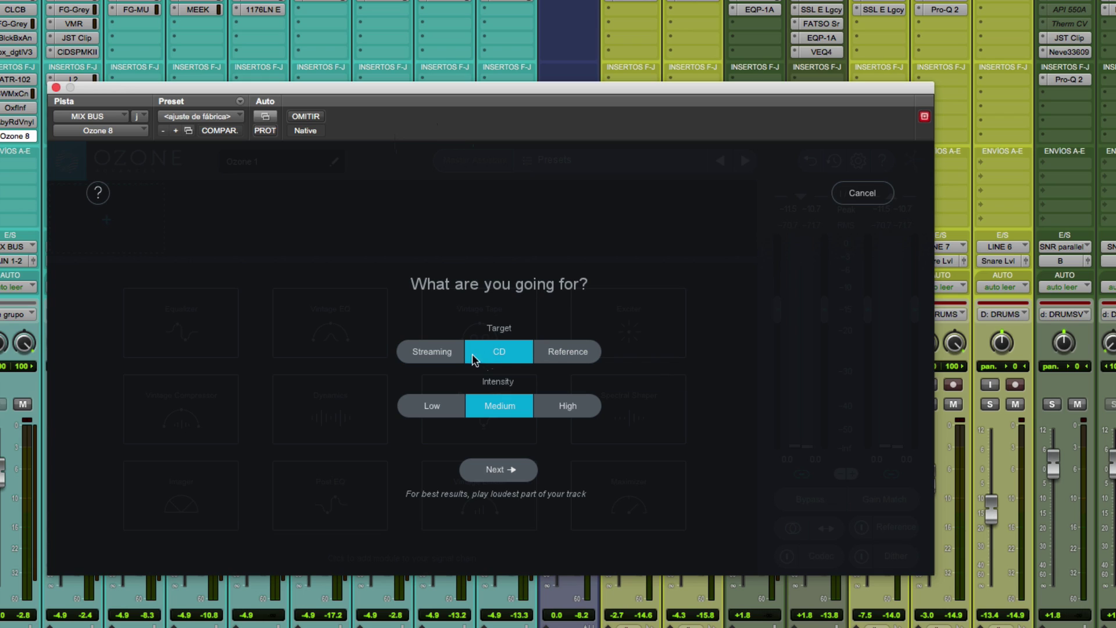
pyautogui.click(573, 356)
pyautogui.click(500, 355)
pyautogui.click(437, 350)
pyautogui.click(491, 353)
pyautogui.click(451, 411)
pyautogui.click(506, 411)
pyautogui.click(564, 412)
pyautogui.click(569, 361)
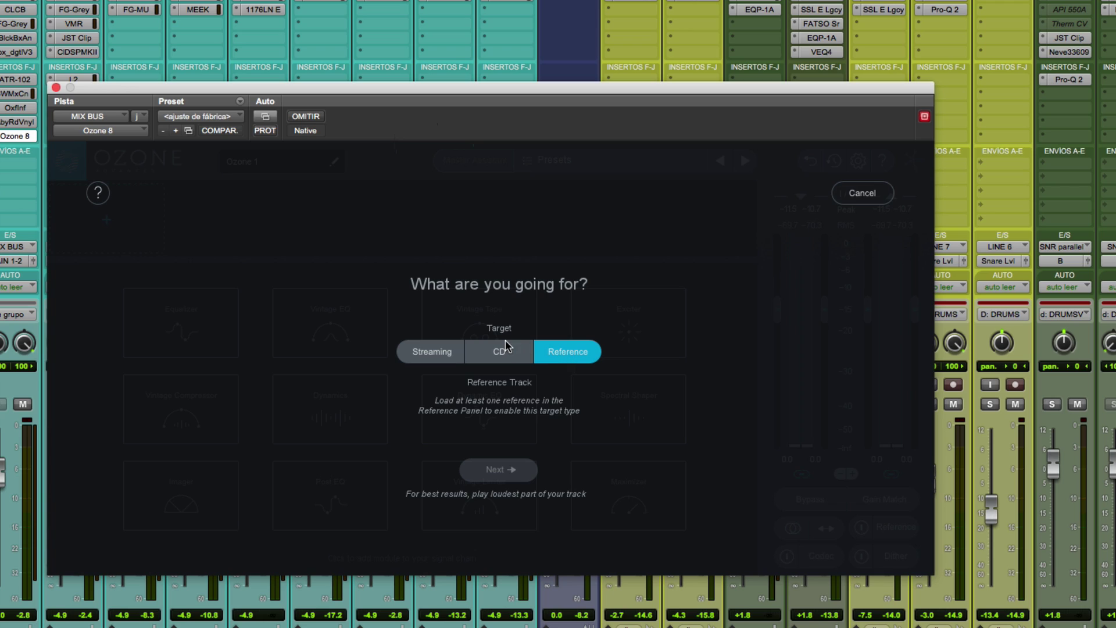
# Start the Master Assistant with Streaming as the target and switch to the Edit window, moving the plug-in window aside
pyautogui.click(441, 354)
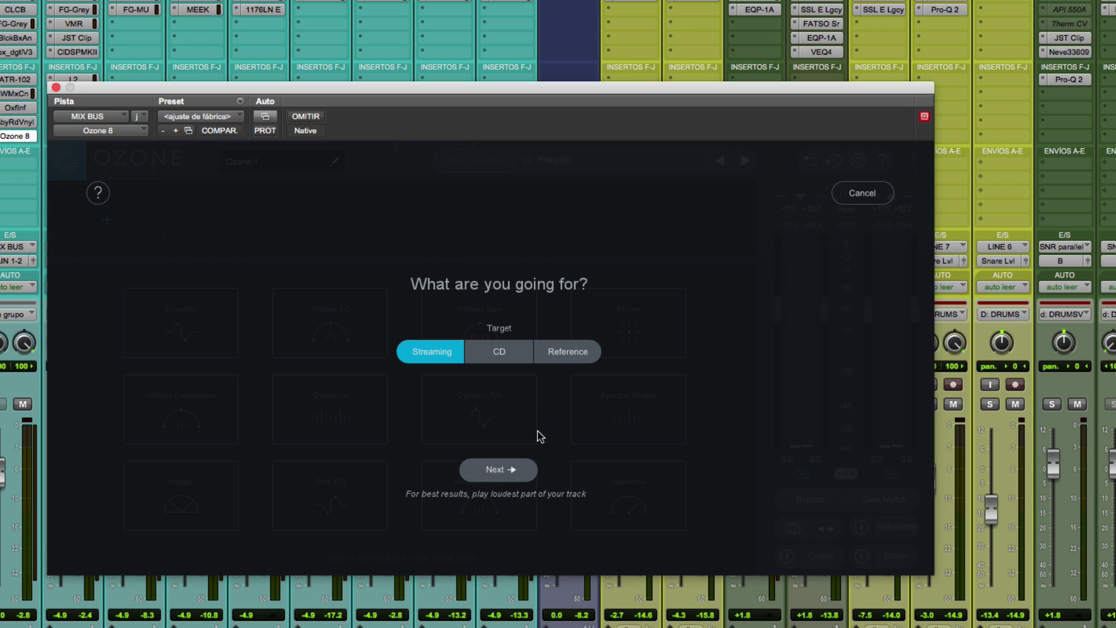
pyautogui.click(509, 469)
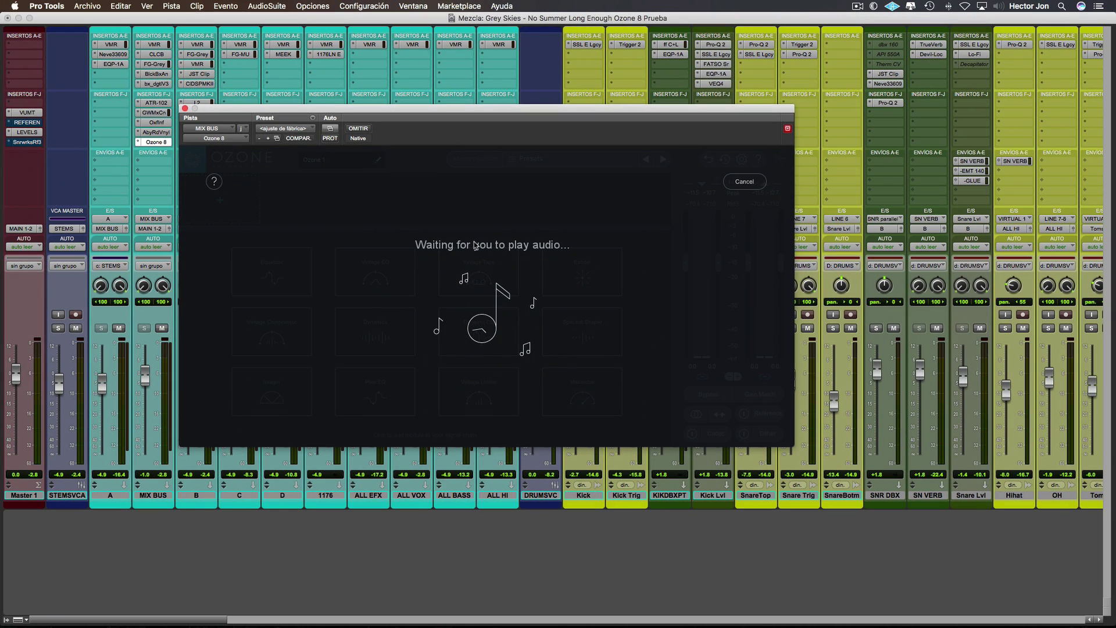
pyautogui.press('super+equal')
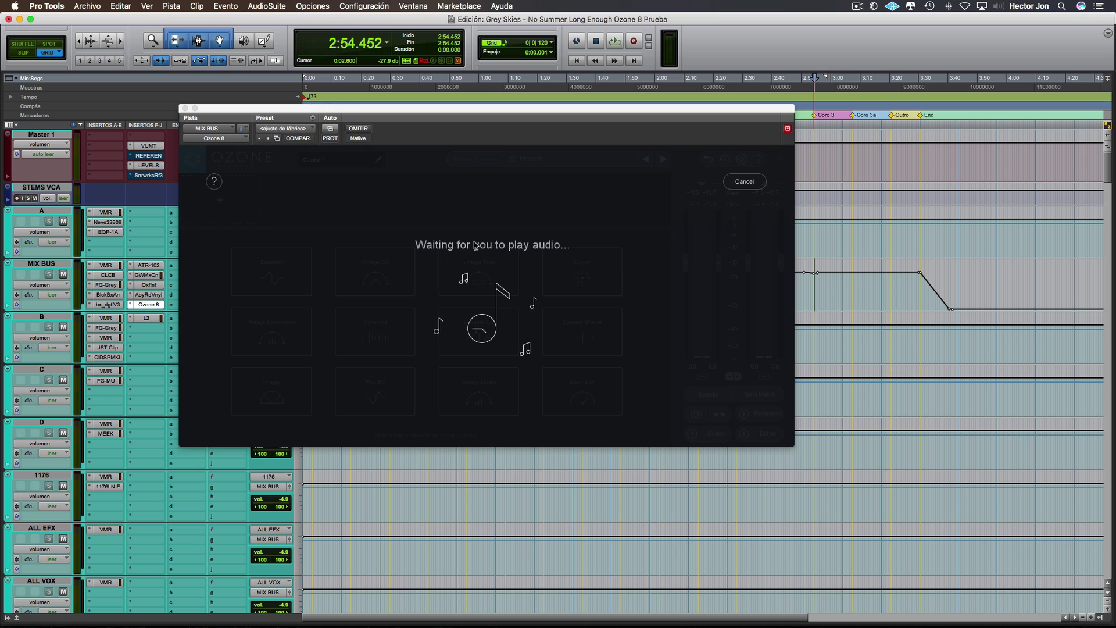
pyautogui.moveTo(617, 109); pyautogui.dragTo(480, 176)
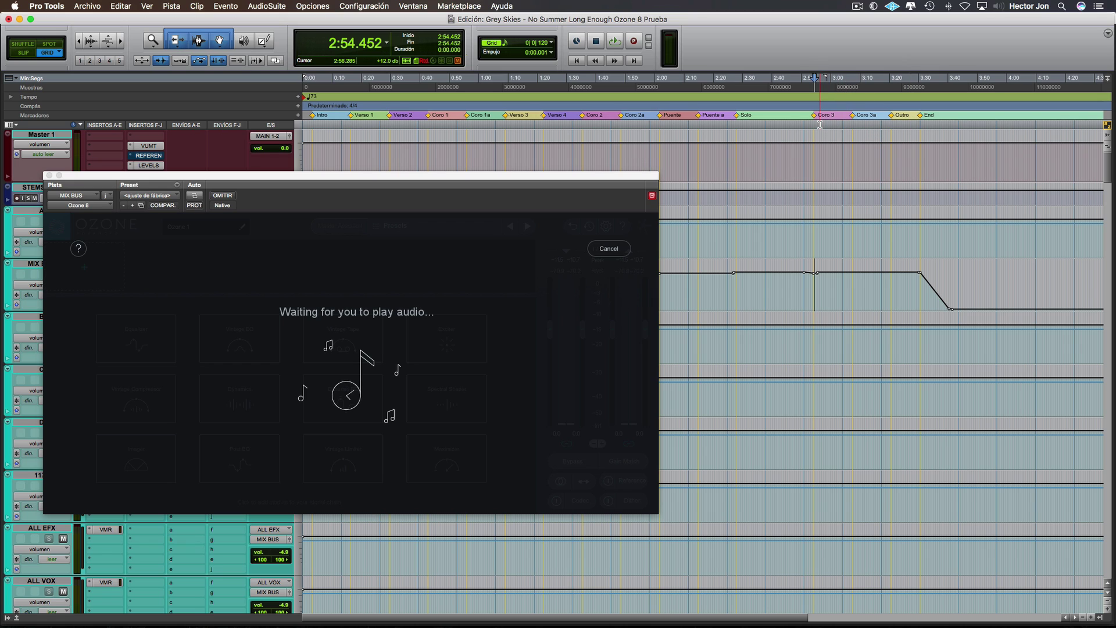
pyautogui.moveTo(495, 179); pyautogui.dragTo(609, 169)
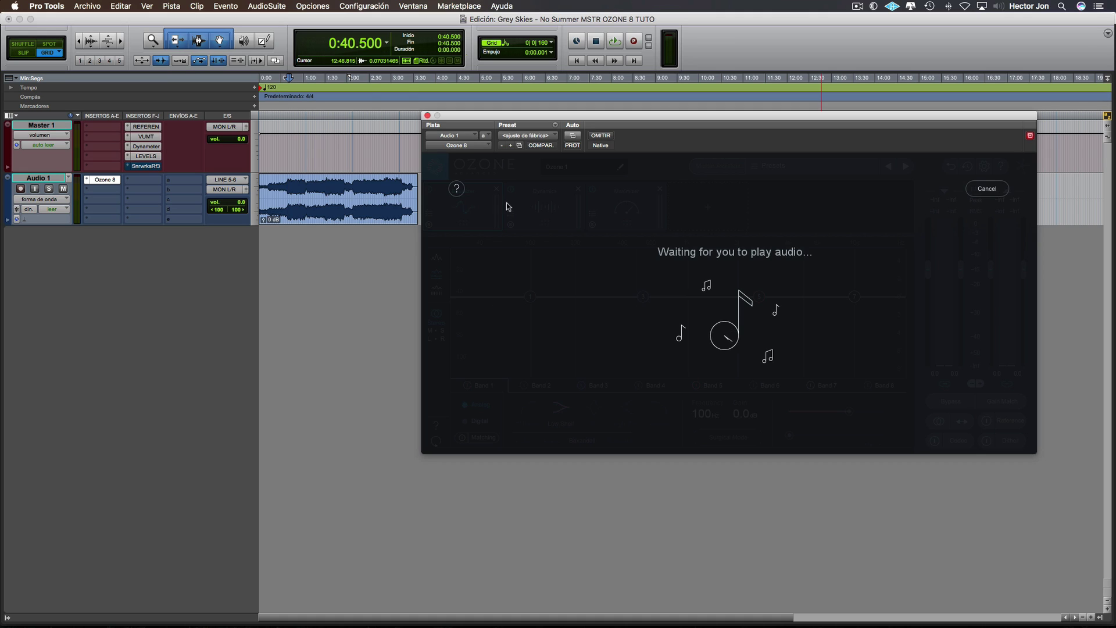
# Play the Audio 1 track from 2:50.166 until the Master Assistant completes its analysis, and stop playback
pyautogui.click(385, 185)
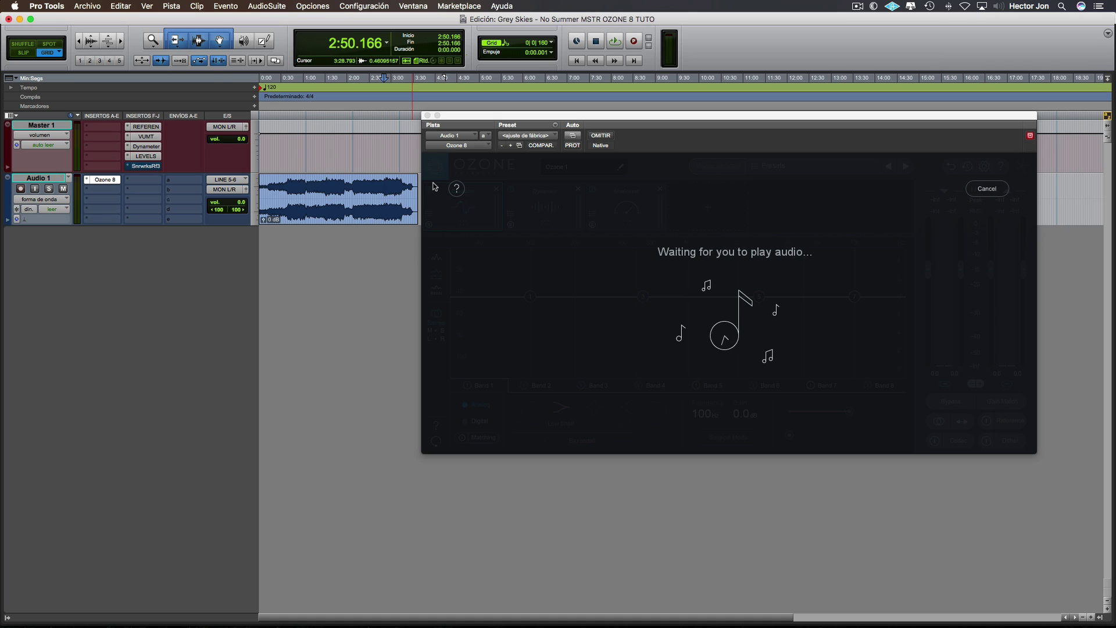
pyautogui.press('space')
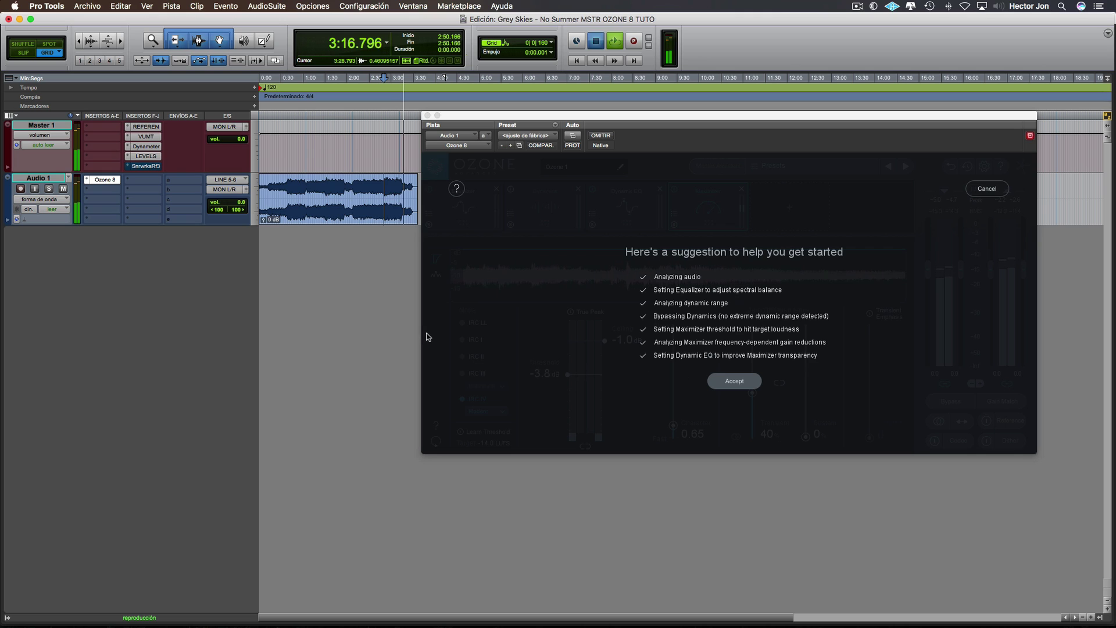
pyautogui.press('space')
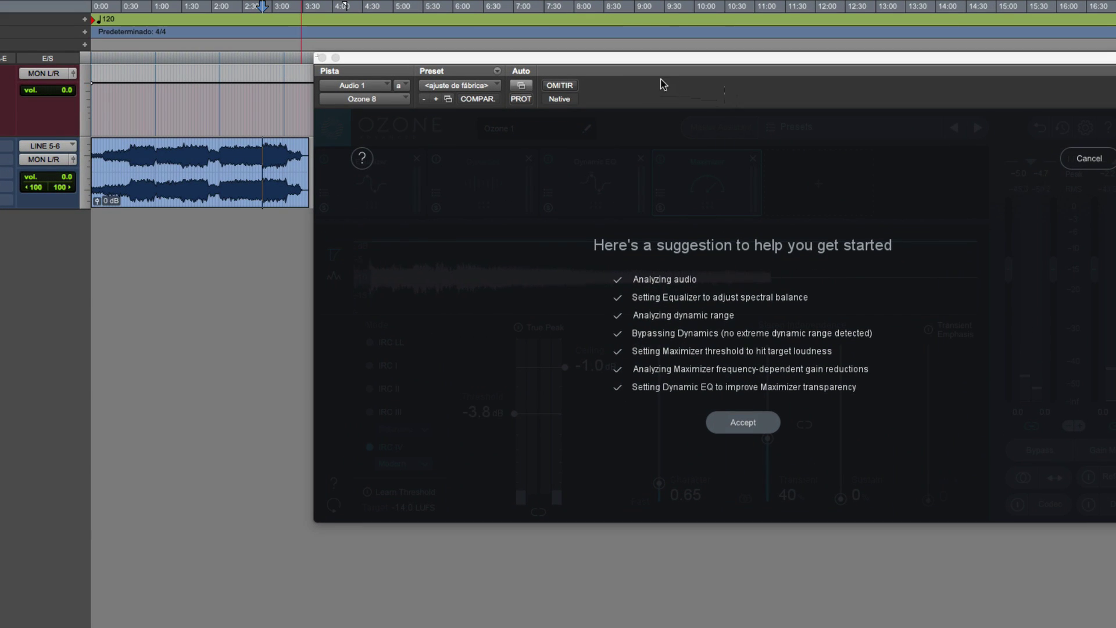
# Reposition the plug-in window and accept the Master Assistant's suggested mastering chain
pyautogui.moveTo(643, 58); pyautogui.dragTo(615, 57)
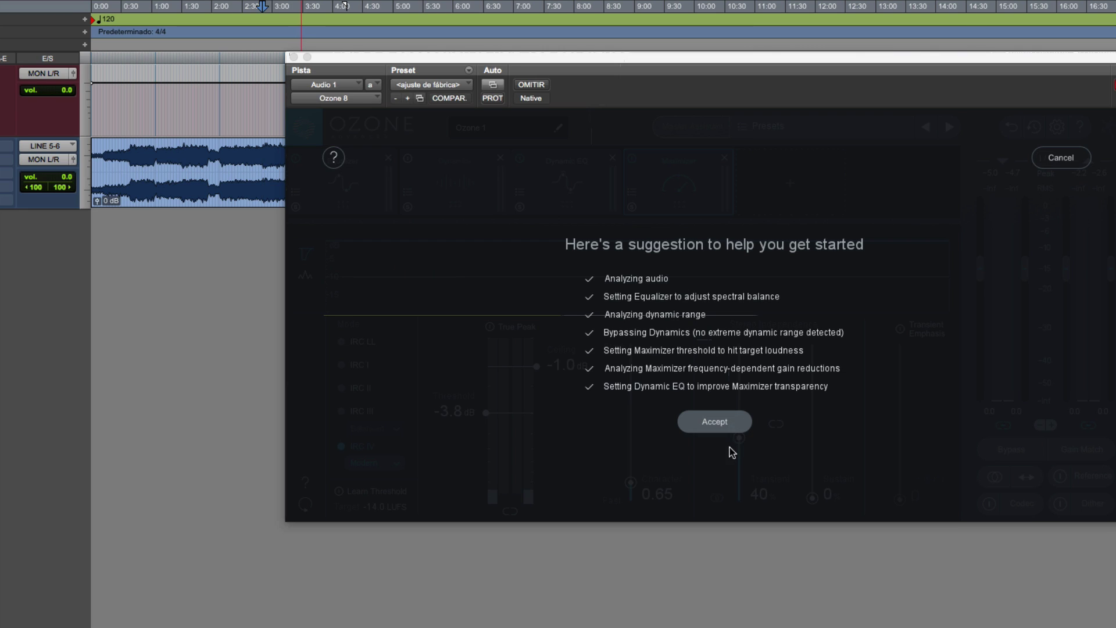
pyautogui.click(731, 426)
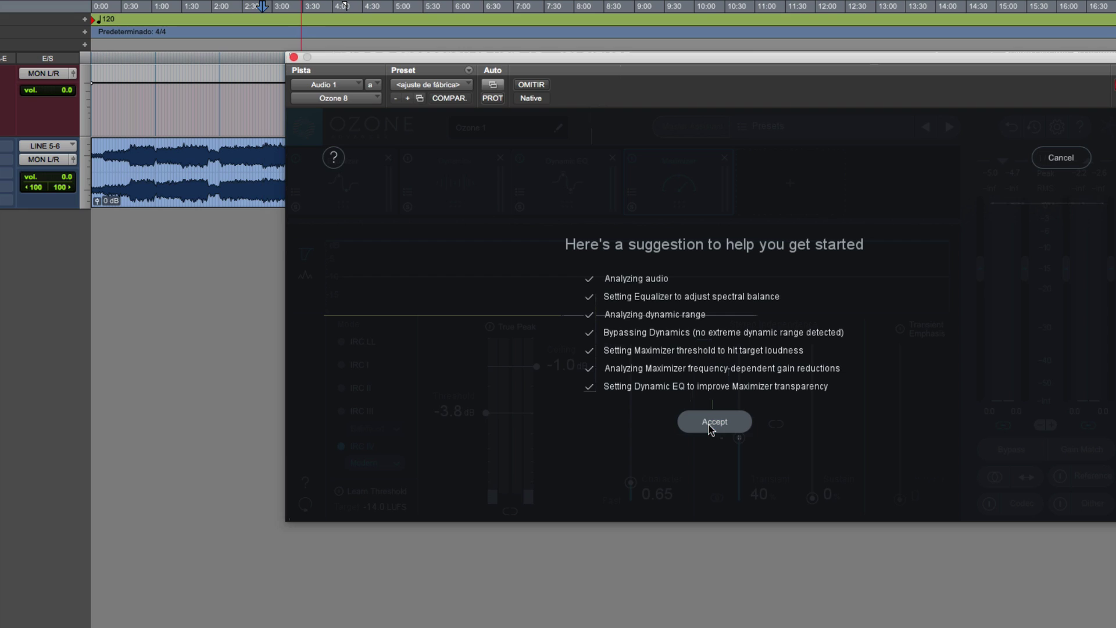
pyautogui.click(707, 421)
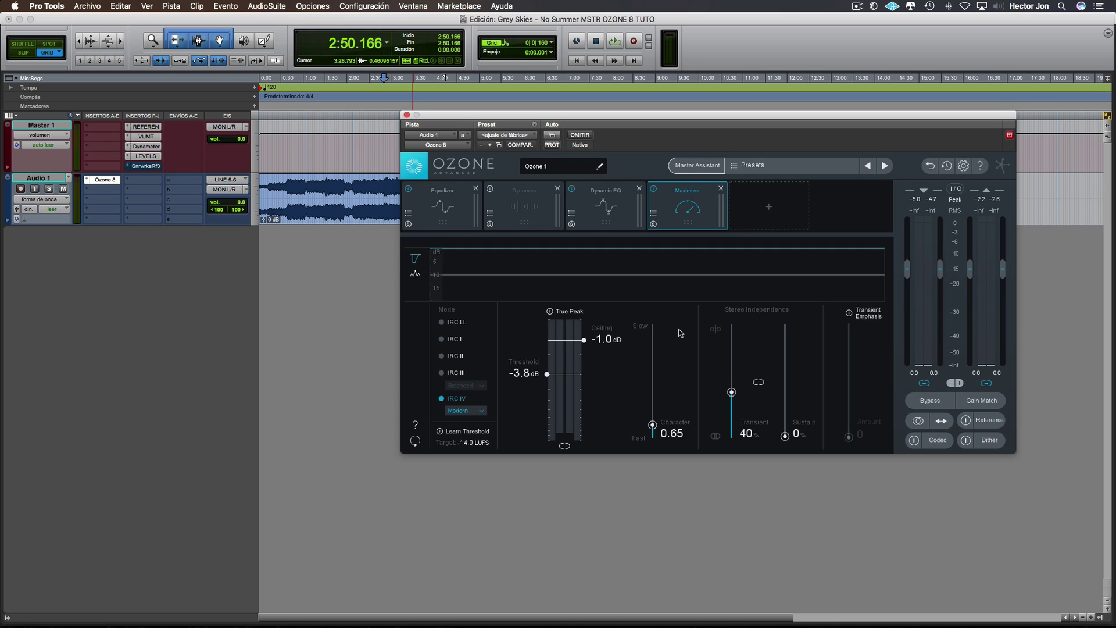
# Examine the Band 1 and Band 8 settings in the suggested chain's Equalizer
pyautogui.click(447, 218)
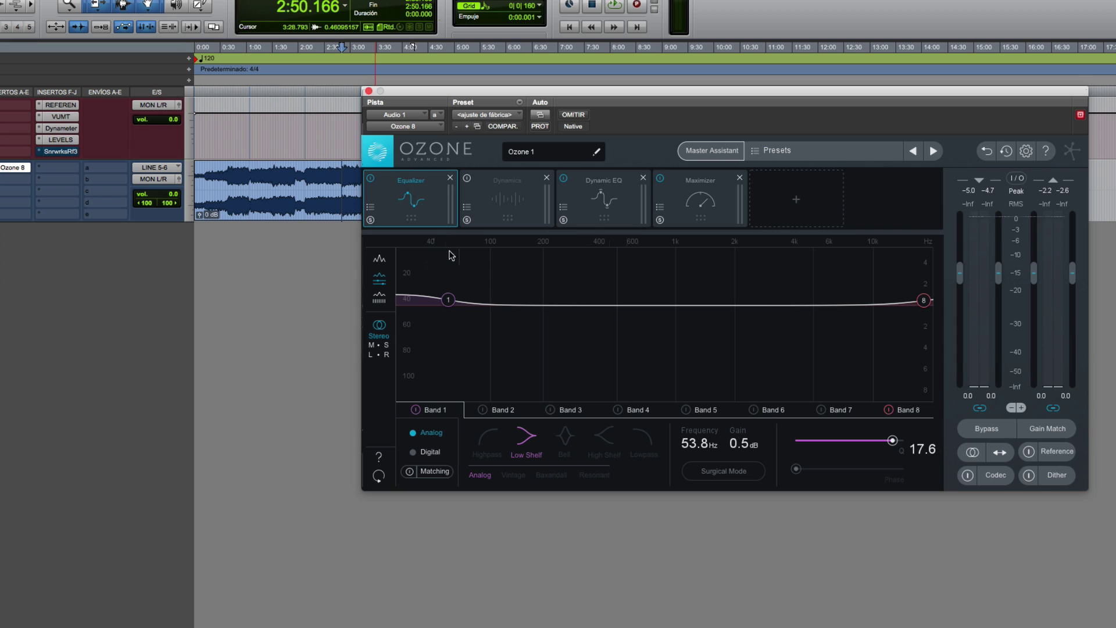
pyautogui.click(449, 302)
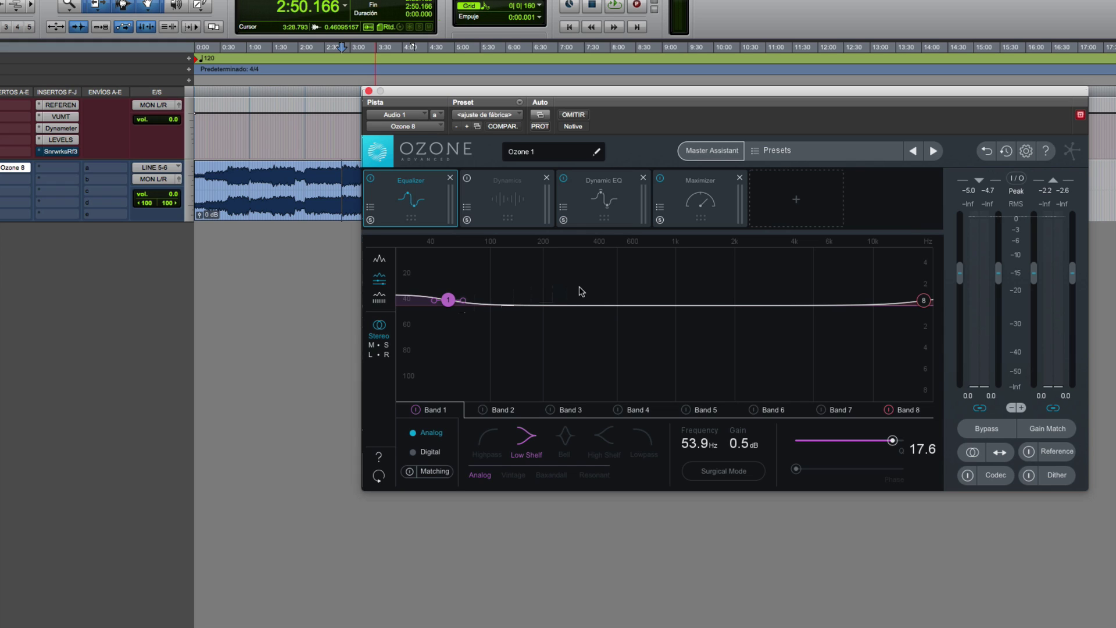
pyautogui.click(924, 301)
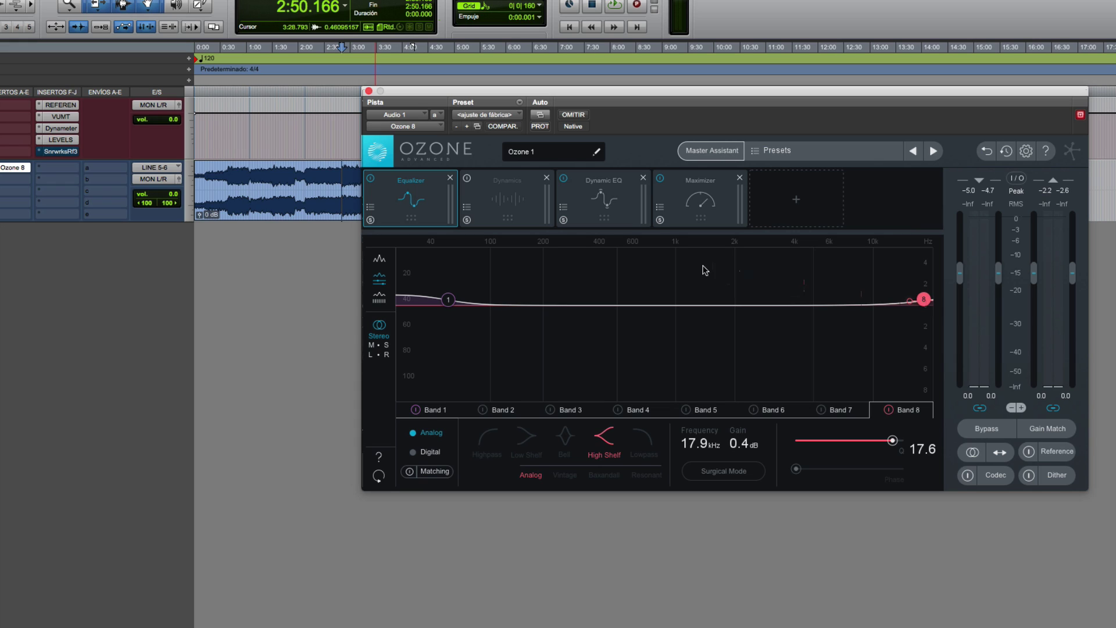
# View the bypassed Dynamics module and play the track to examine how the Dynamic EQ bands react
pyautogui.click(486, 207)
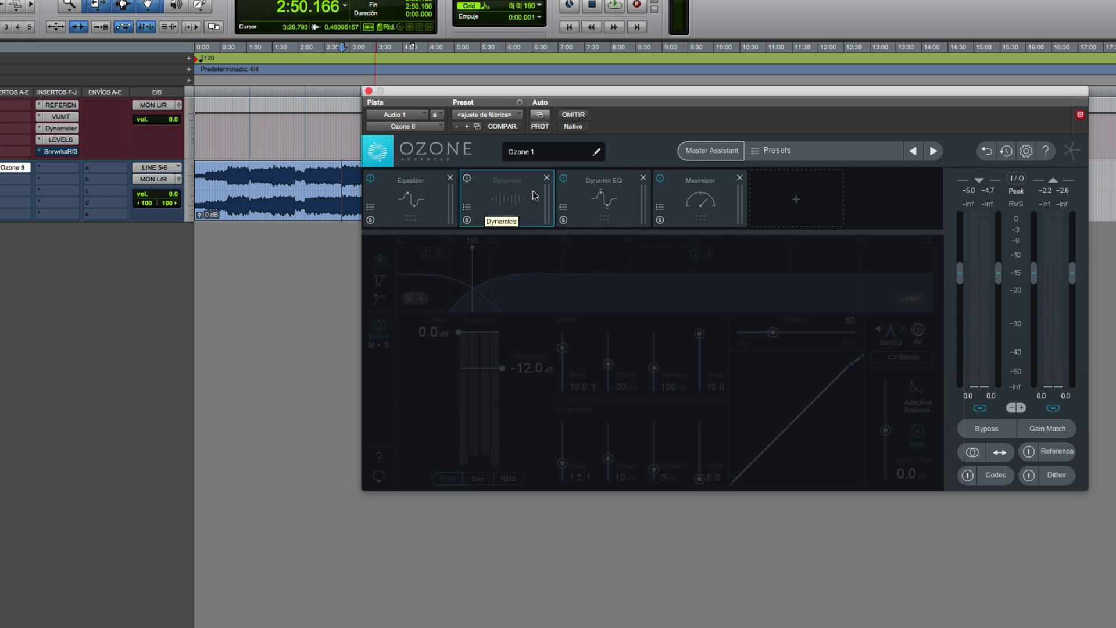
pyautogui.click(584, 210)
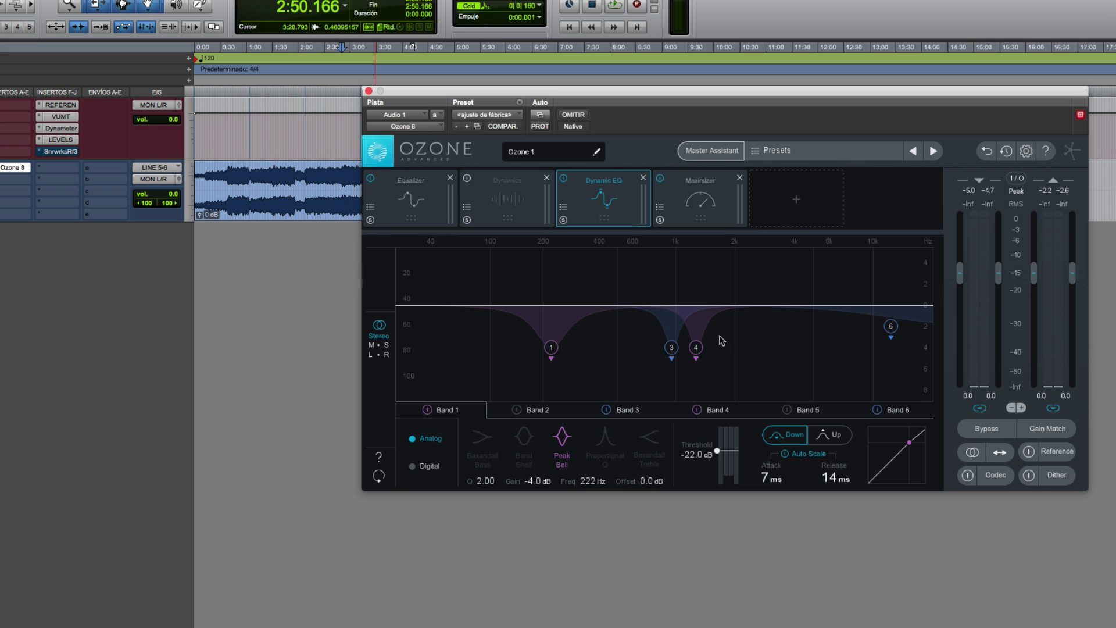
pyautogui.press('space')
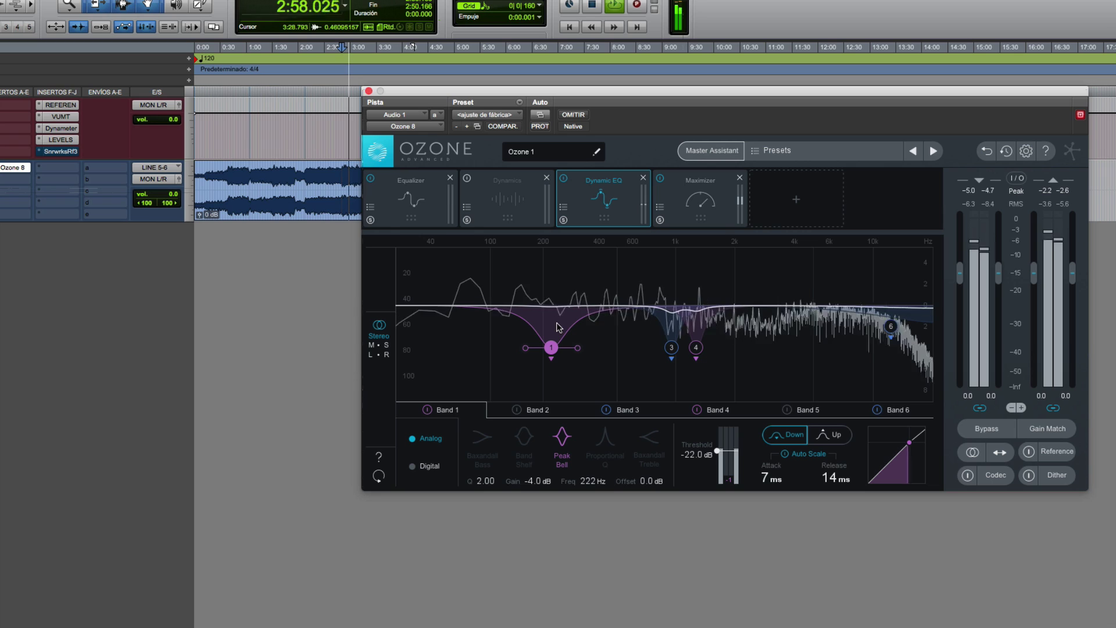
pyautogui.press('space')
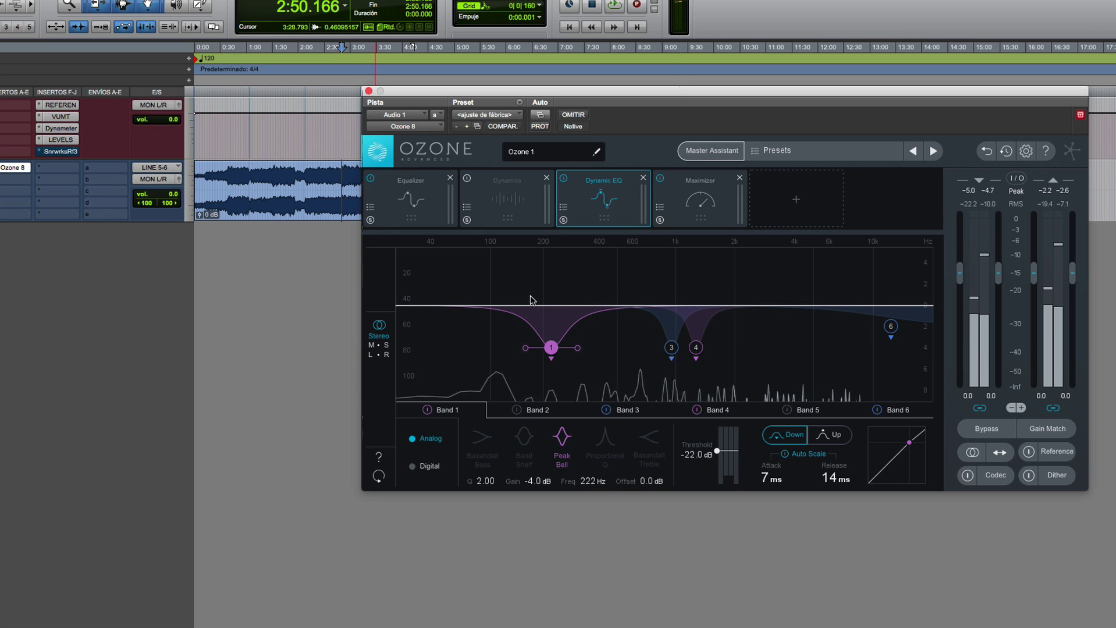
pyautogui.moveTo(555, 350)
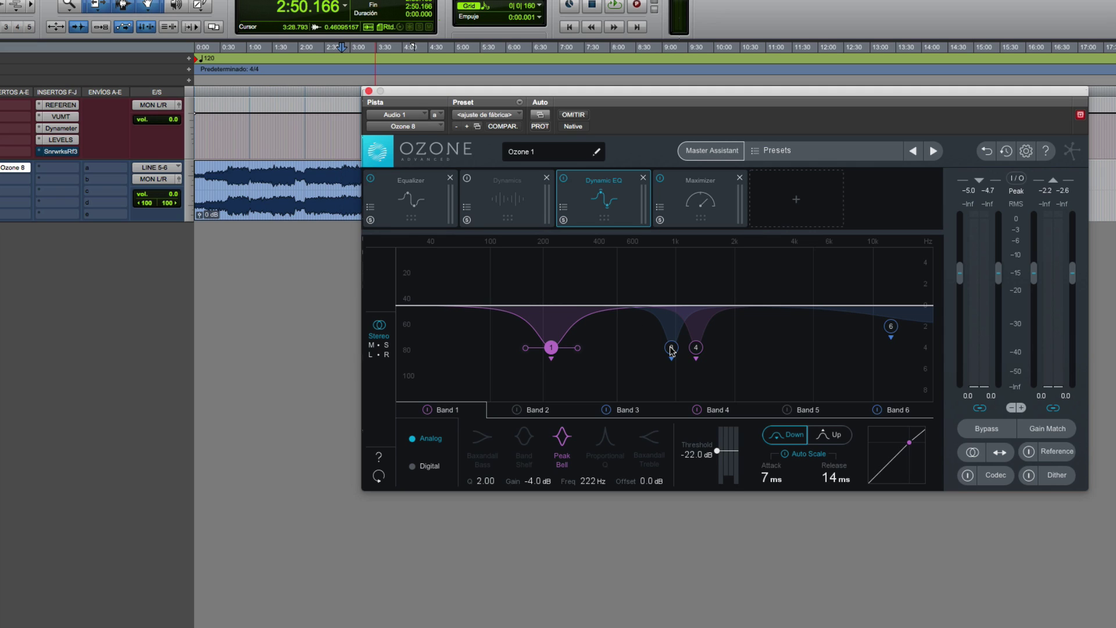
# Play the track and audition the Dynamic EQ's Band 3 and Band 4 in isolation, examining their settings
pyautogui.click(671, 347)
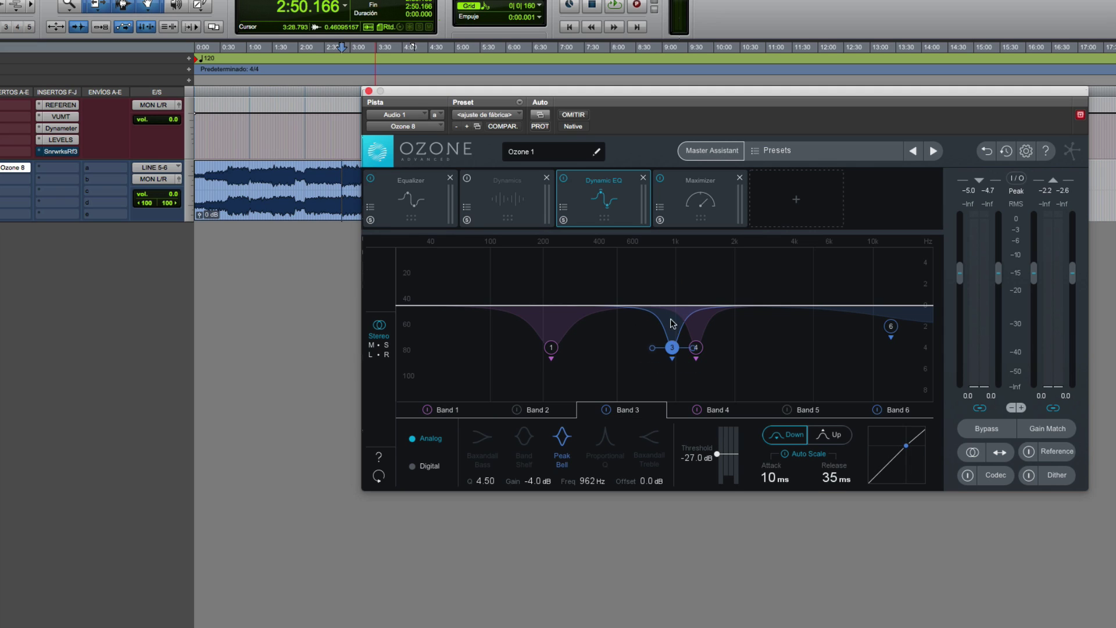
pyautogui.moveTo(669, 347)
pyautogui.press('space')
pyautogui.click(672, 349)
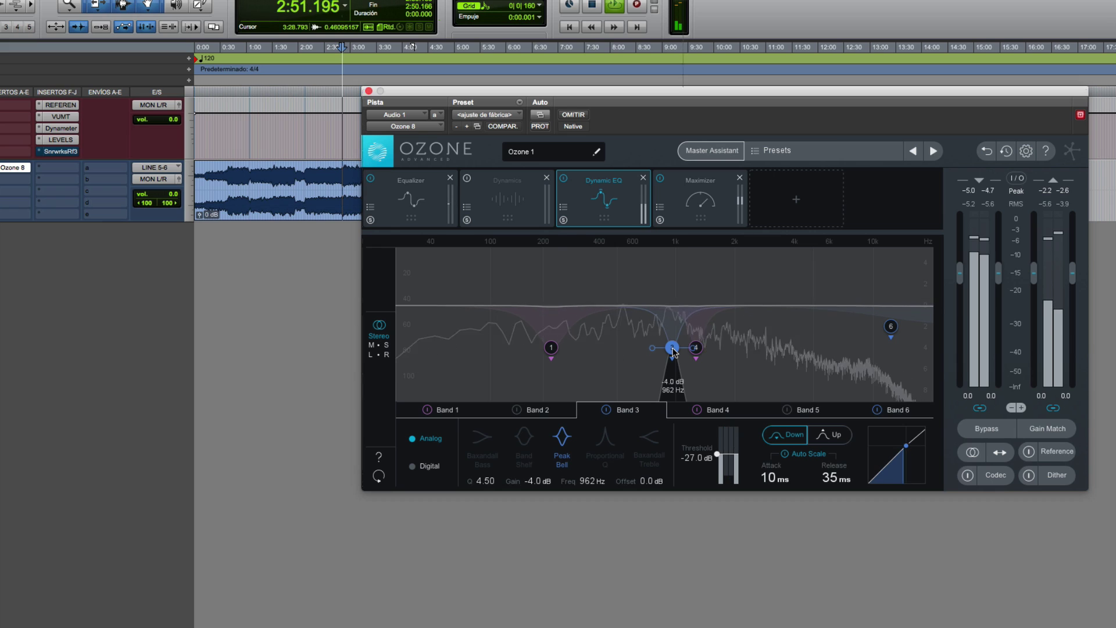
pyautogui.scroll(2, 672, 348)
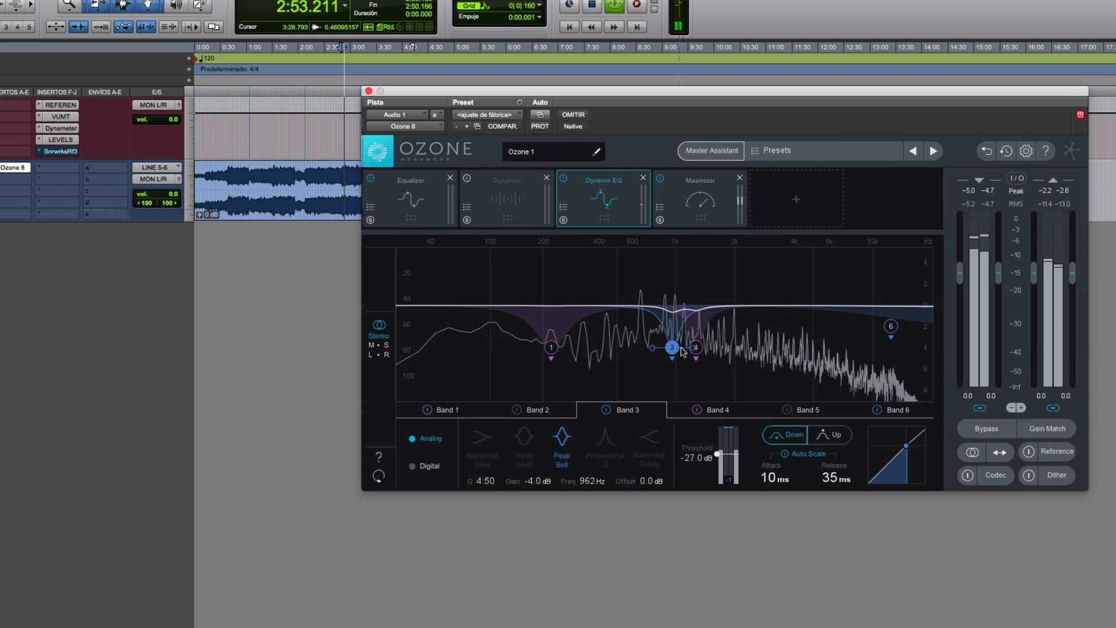
pyautogui.click(697, 348)
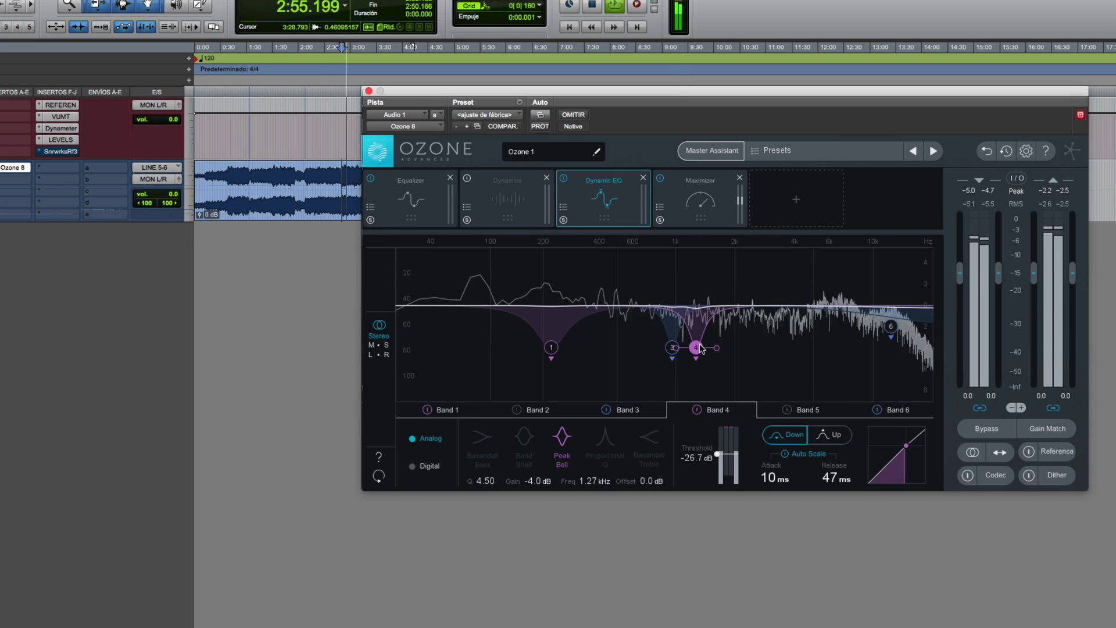
pyautogui.click(696, 349)
pyautogui.moveTo(697, 349); pyautogui.dragTo(696, 349)
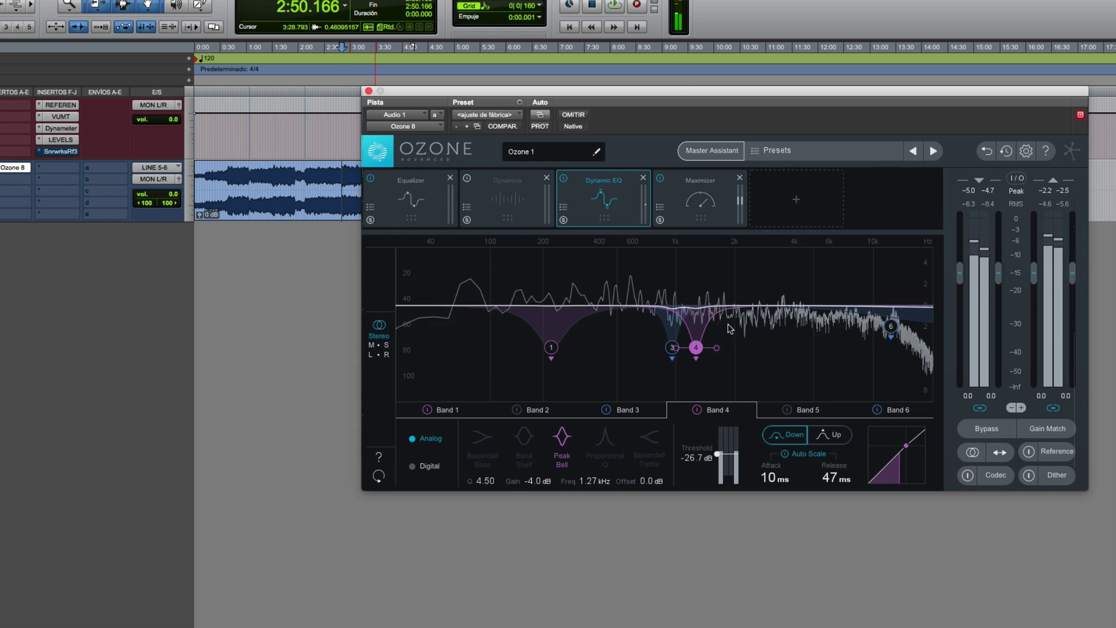
# Examine the Dynamic EQ's Band 6 settings and audition that high-frequency band during playback
pyautogui.click(891, 325)
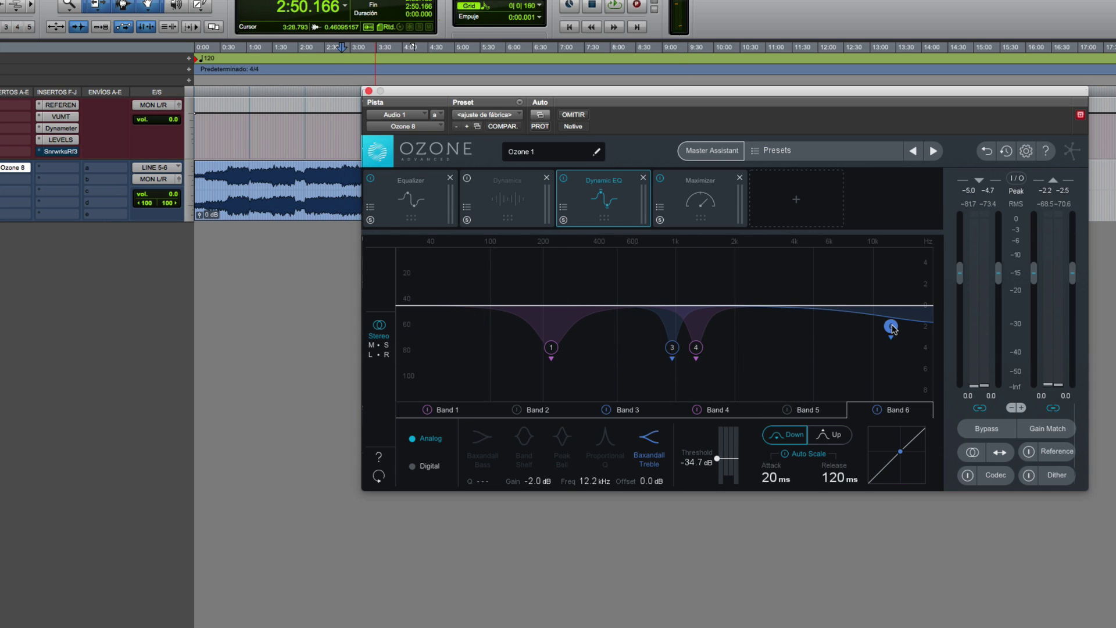
pyautogui.press('space')
pyautogui.moveTo(892, 328); pyautogui.dragTo(892, 327)
pyautogui.press('space')
# Reposition the plug-in window and compare the settings of Dynamic EQ Bands 3, 1, 4 and 6
pyautogui.click(671, 347)
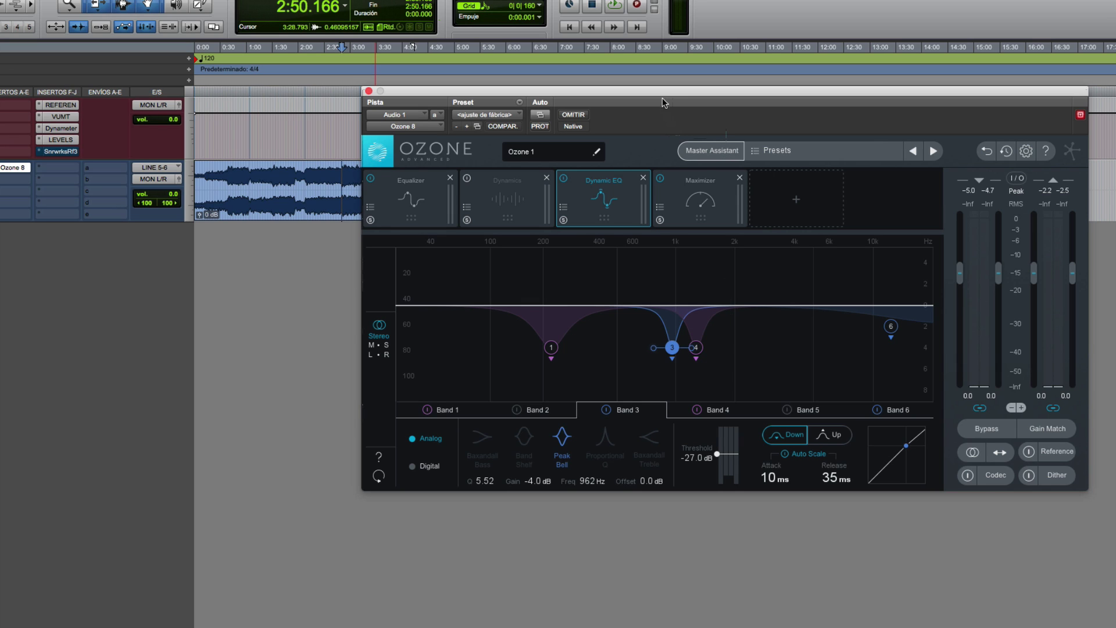
pyautogui.moveTo(664, 92); pyautogui.dragTo(640, 107)
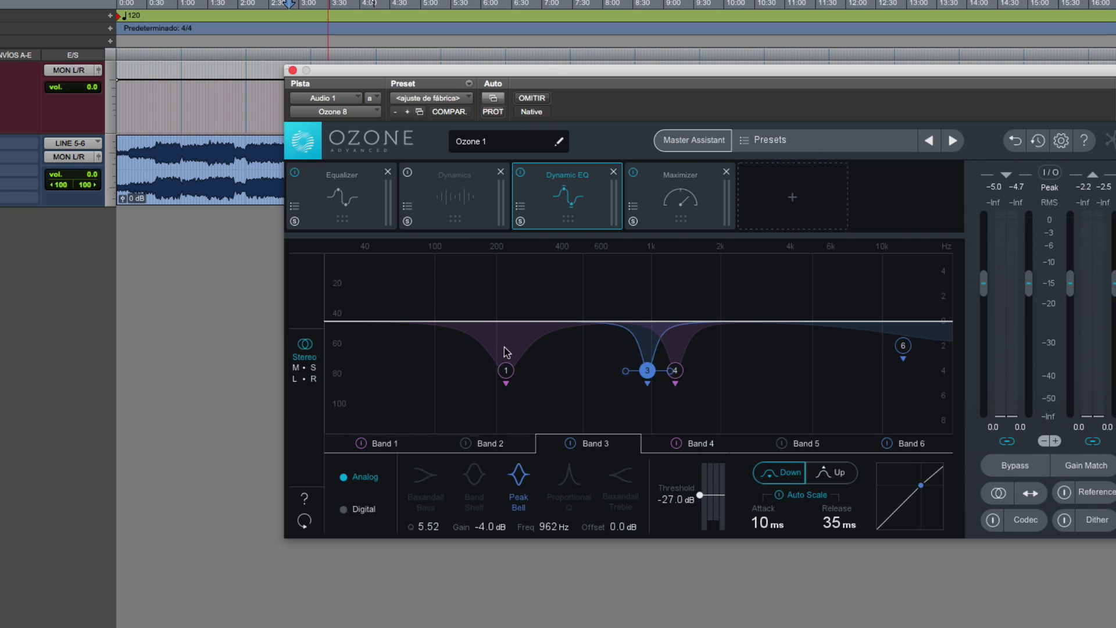
pyautogui.click(501, 372)
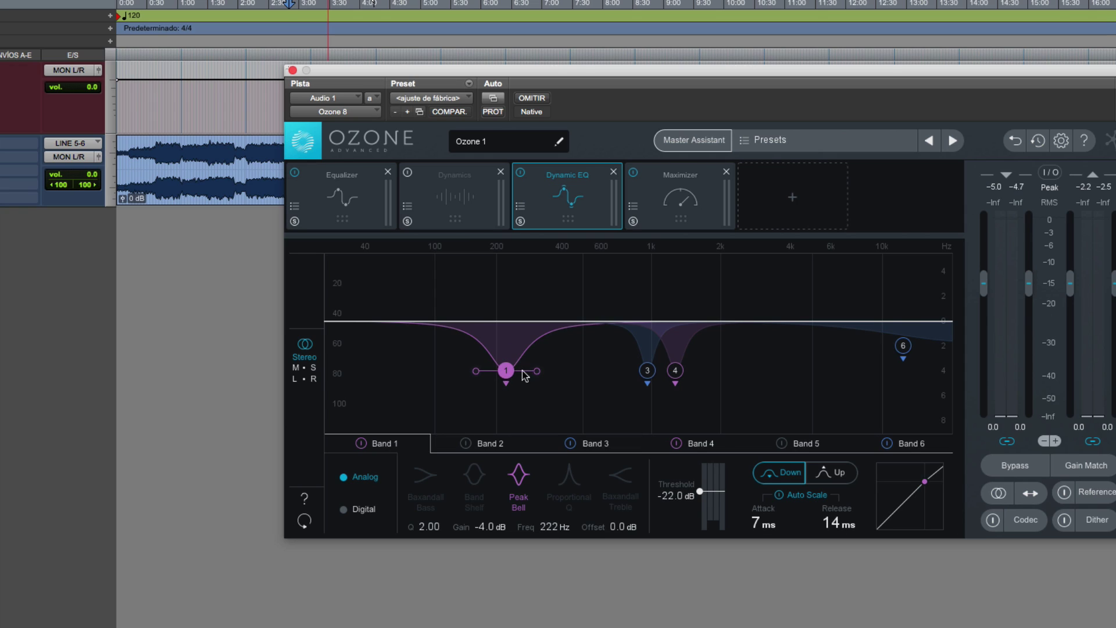
pyautogui.click(645, 372)
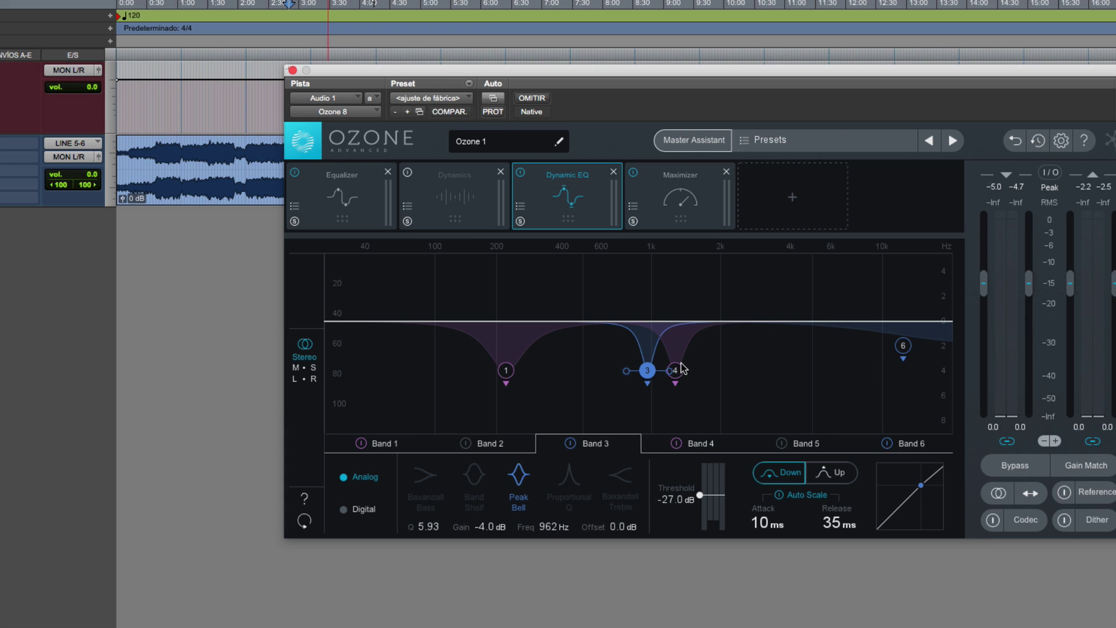
pyautogui.click(677, 369)
pyautogui.click(903, 345)
# Play the track through the Maximizer, stop playback, and examine the limiter modes and Learn Threshold target
pyautogui.press('space')
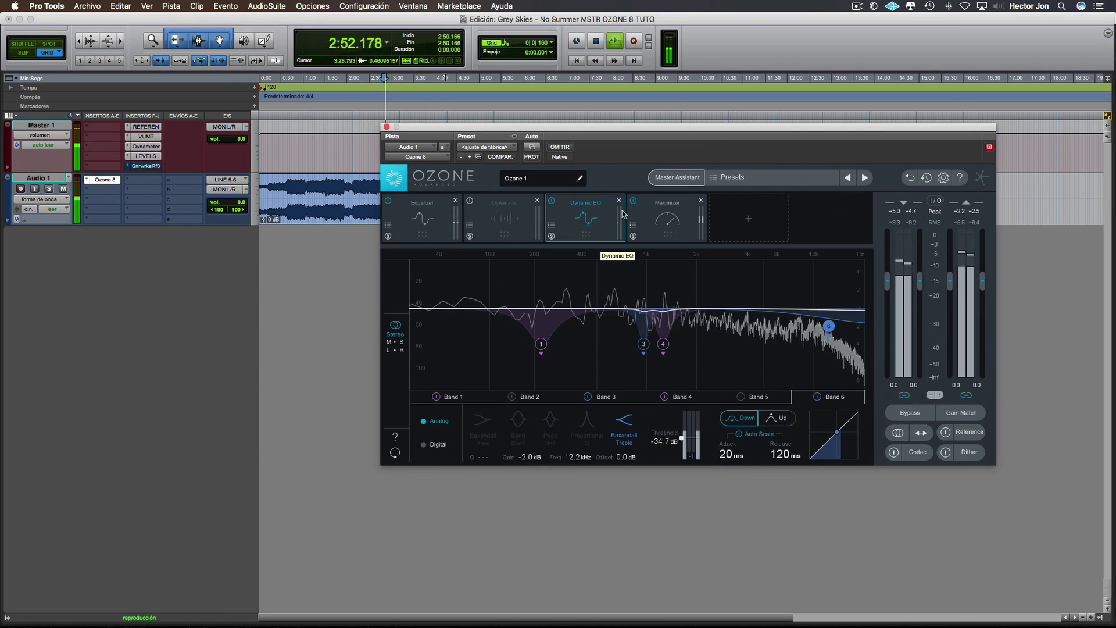
pyautogui.click(661, 227)
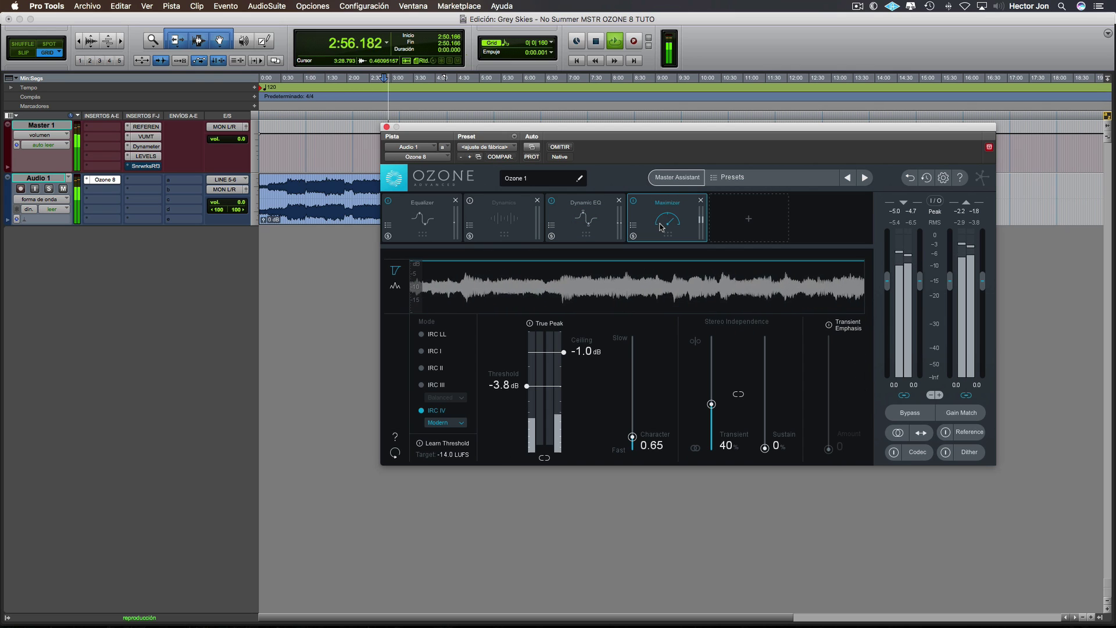
pyautogui.press('space')
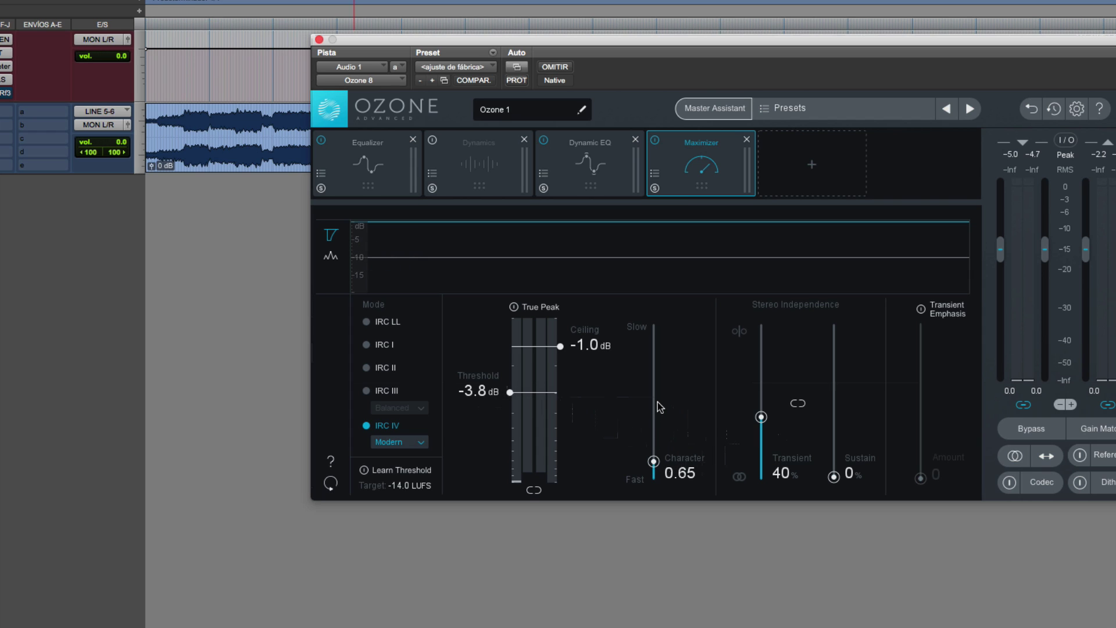
pyautogui.moveTo(759, 45); pyautogui.dragTo(627, 80)
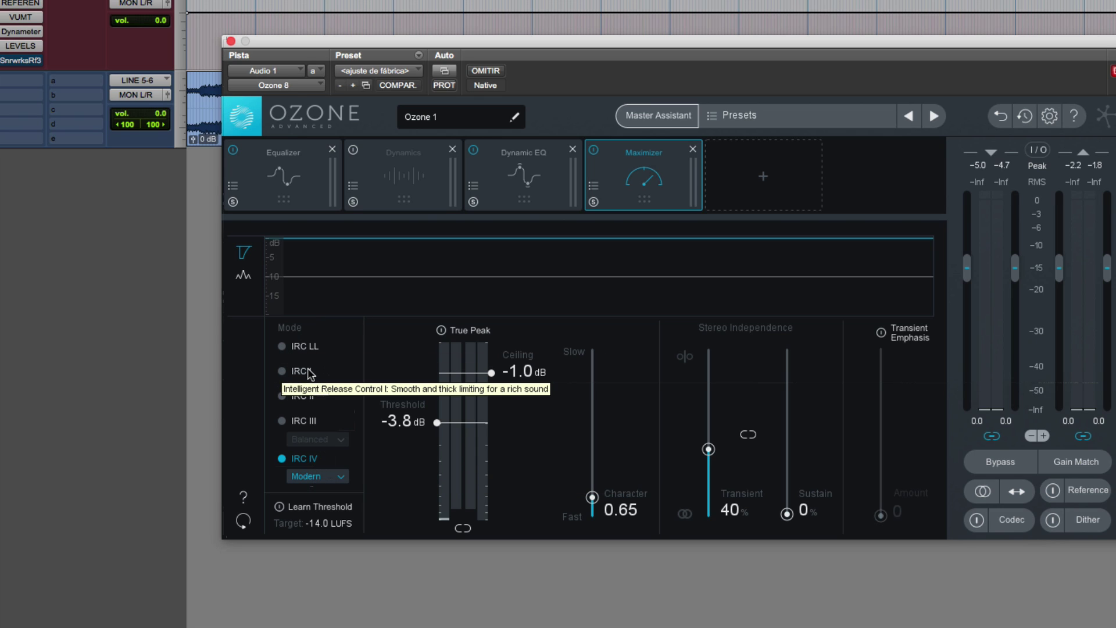
pyautogui.click(318, 527)
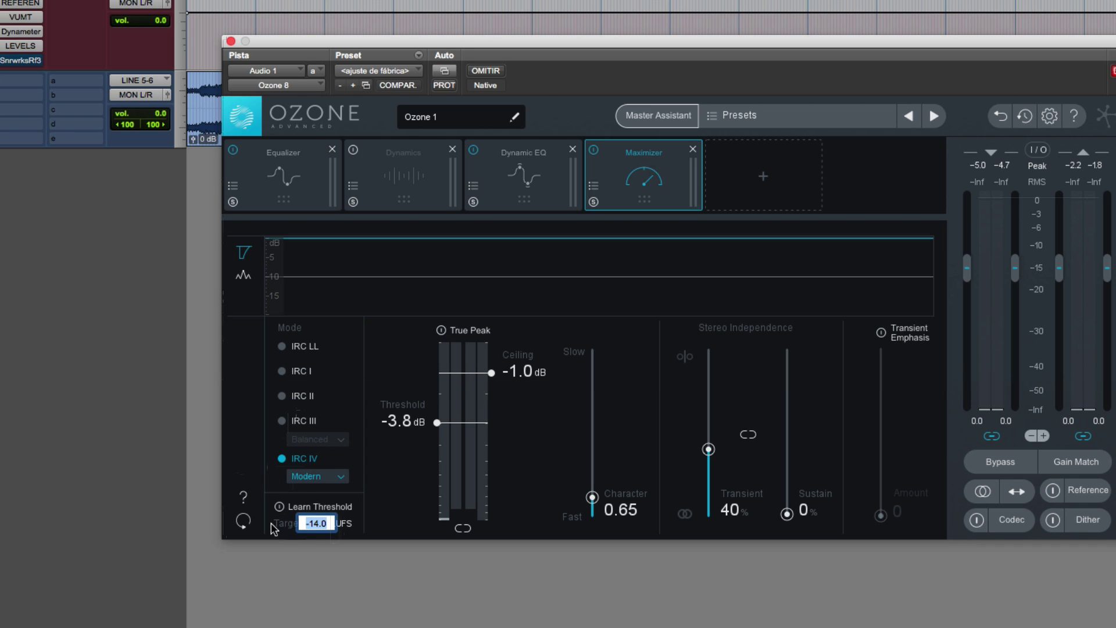
pyautogui.click(288, 535)
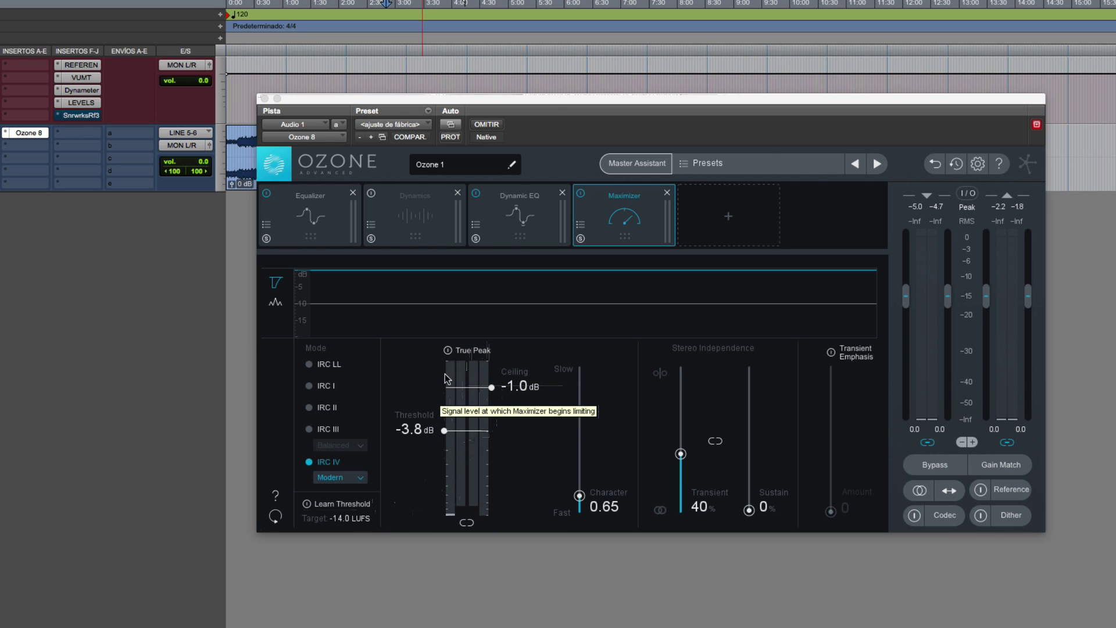
# Play the track and compare the sound with the Maximizer bypassed and active
pyautogui.press('space')
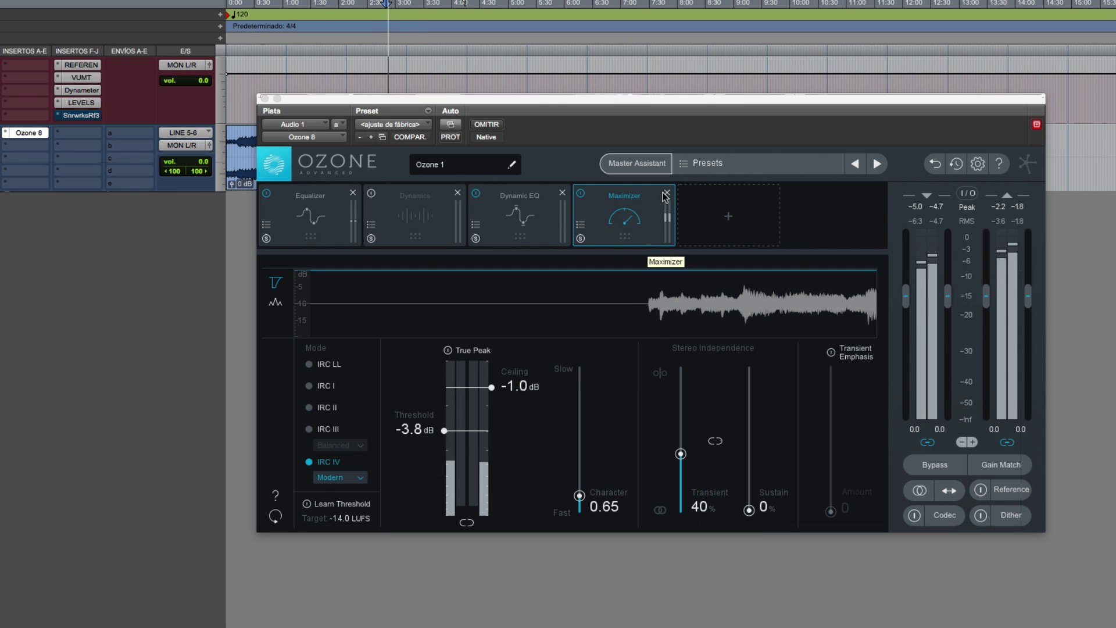
pyautogui.click(580, 196)
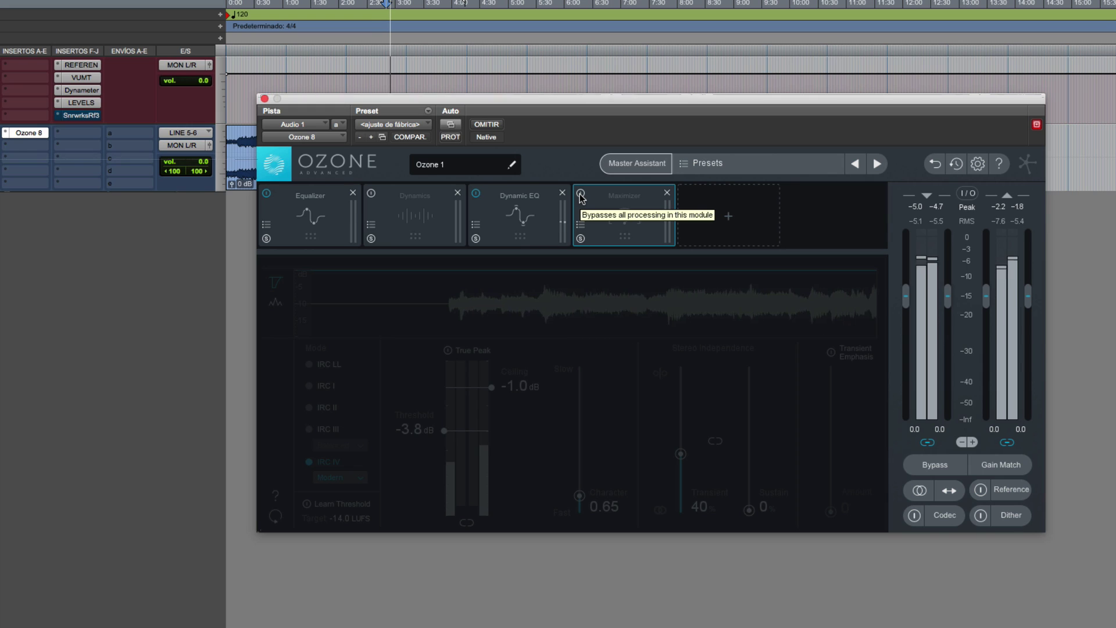
pyautogui.click(580, 194)
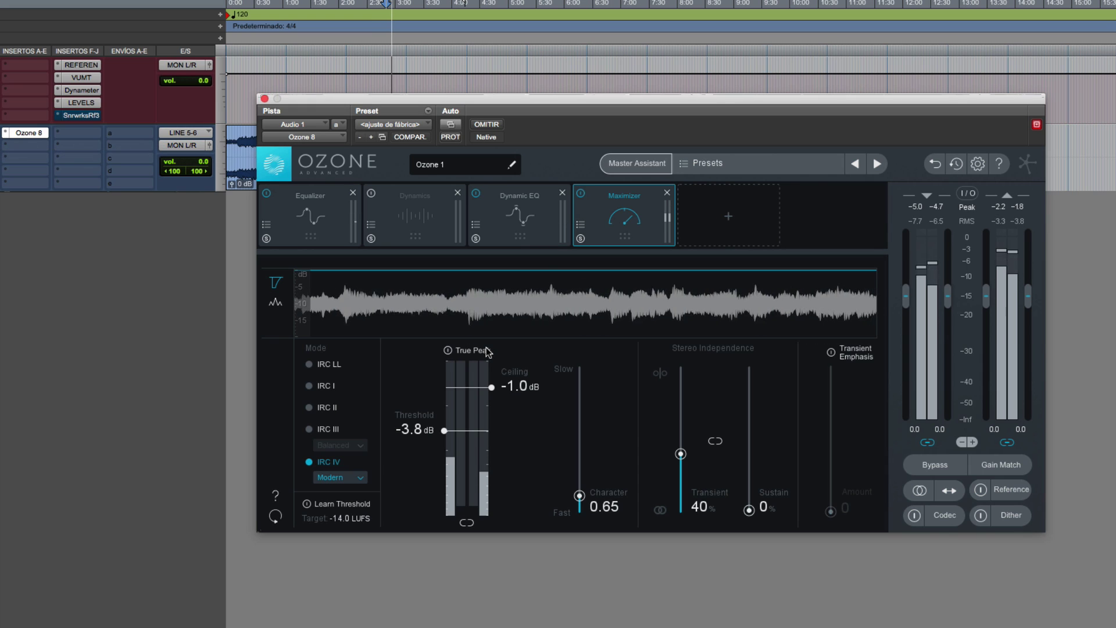
# Enable the Maximizer's True Peak option and turn on Gain Match for the whole chain
pyautogui.click(448, 351)
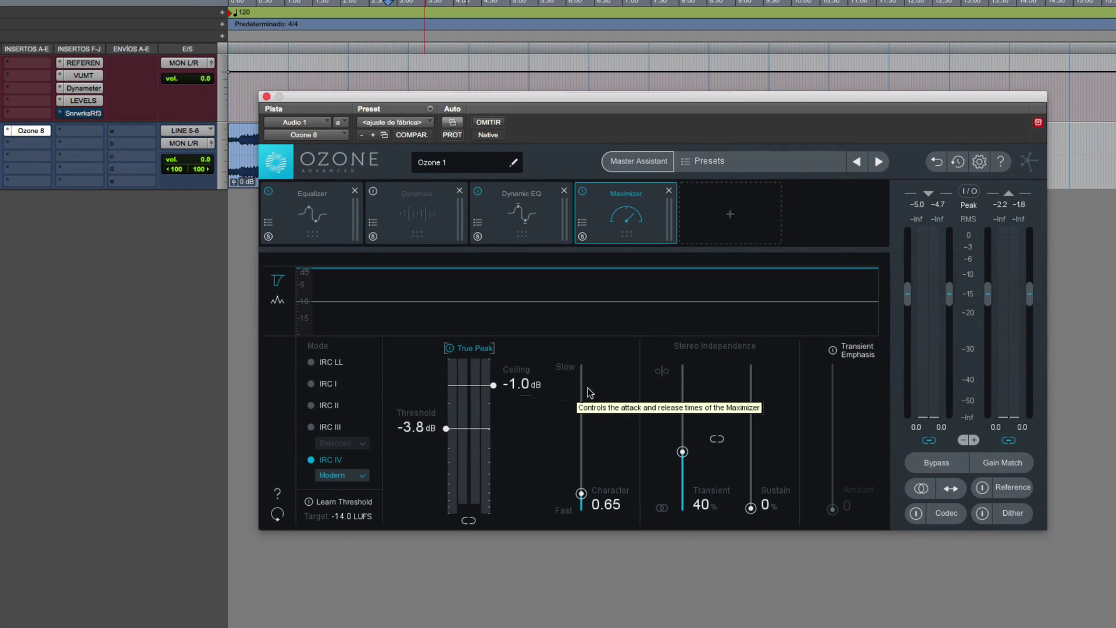
pyautogui.moveTo(699, 100); pyautogui.dragTo(675, 105)
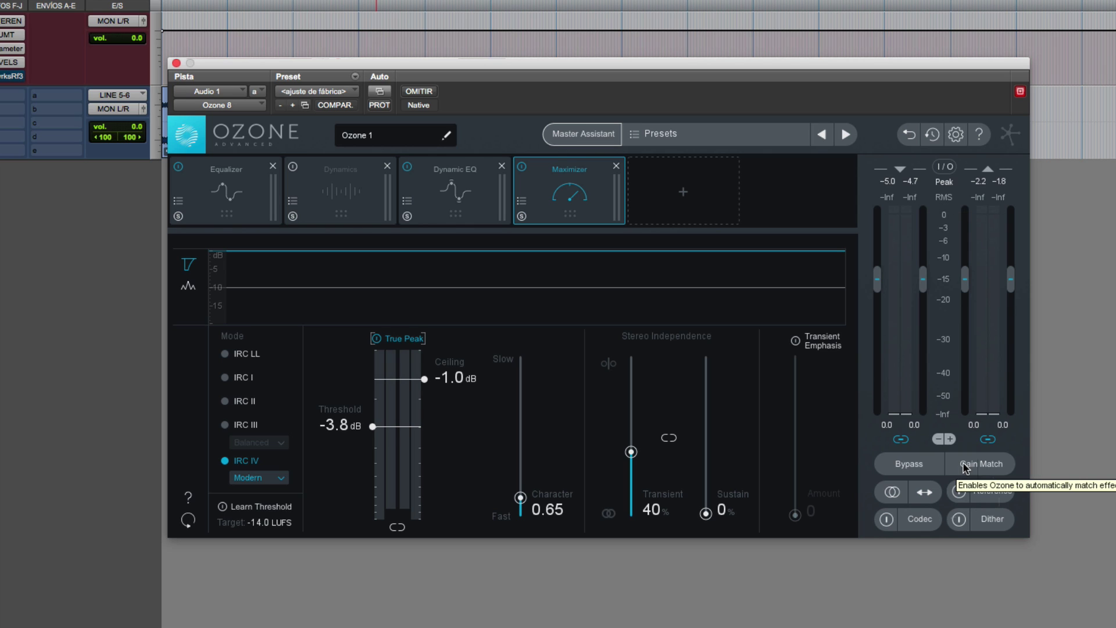
pyautogui.click(965, 467)
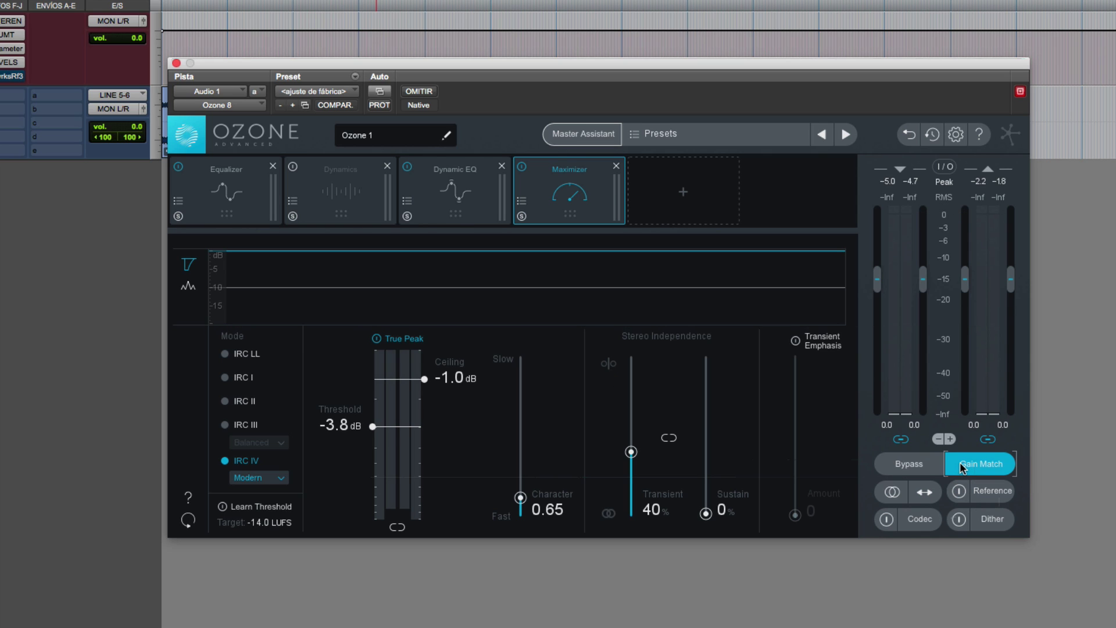
# Play the track repeatedly and compare the level-matched bypassed signal with the fully processed master
pyautogui.press('space')
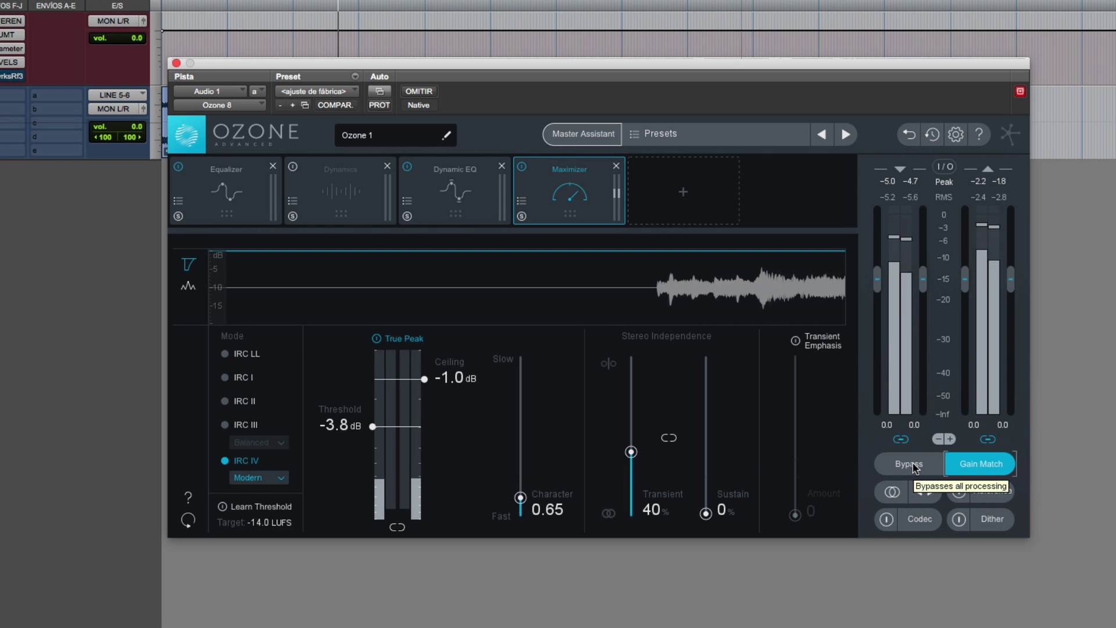
pyautogui.click(910, 465)
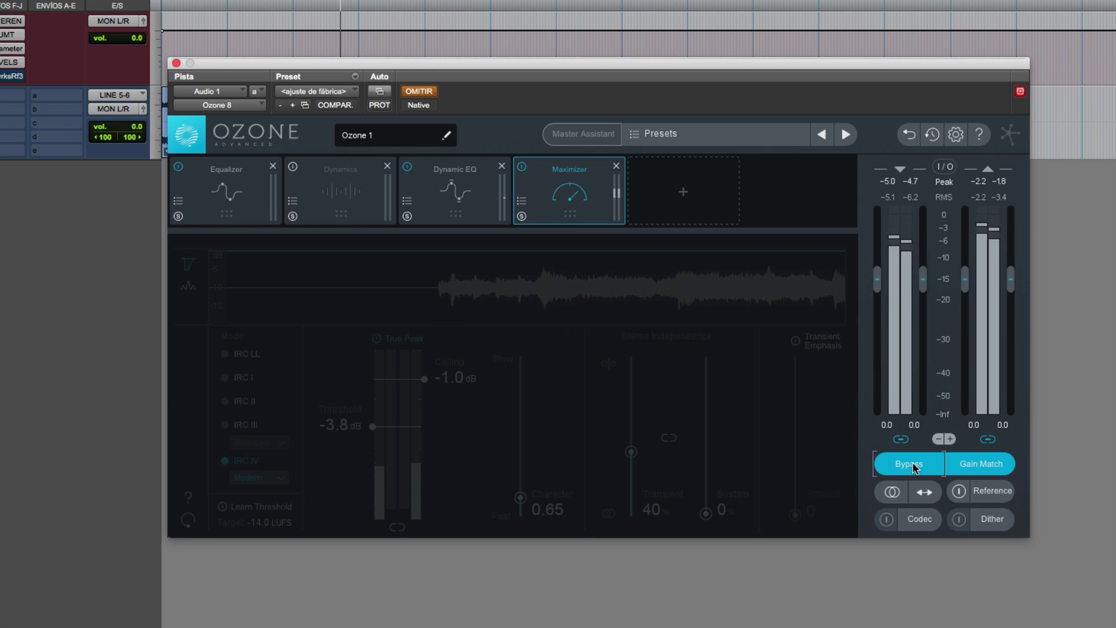
pyautogui.click(913, 466)
pyautogui.click(913, 465)
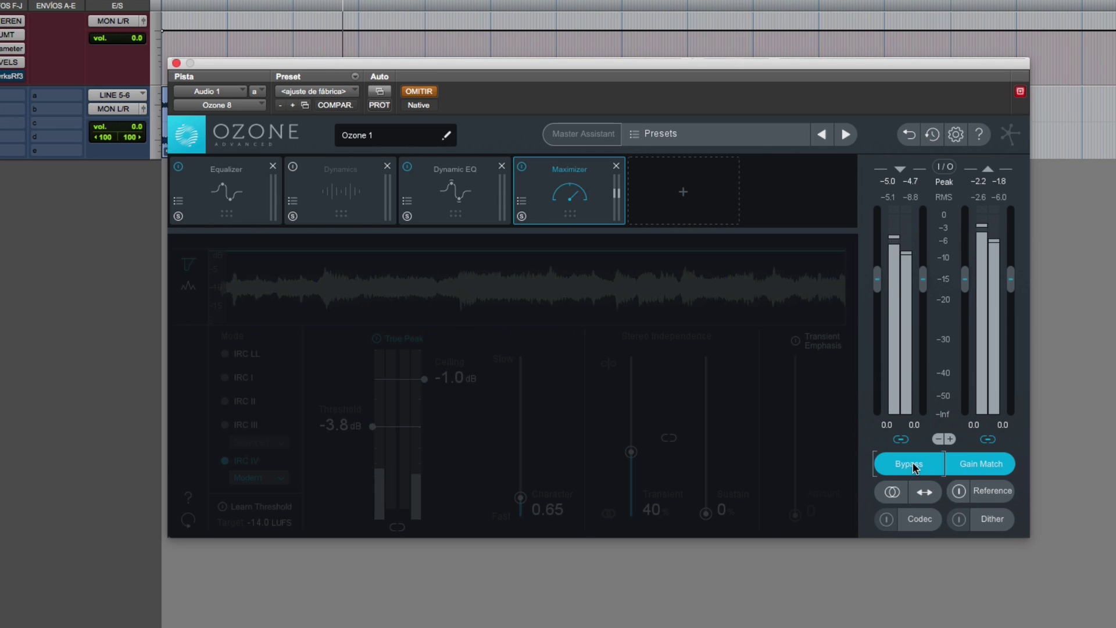
pyautogui.click(912, 465)
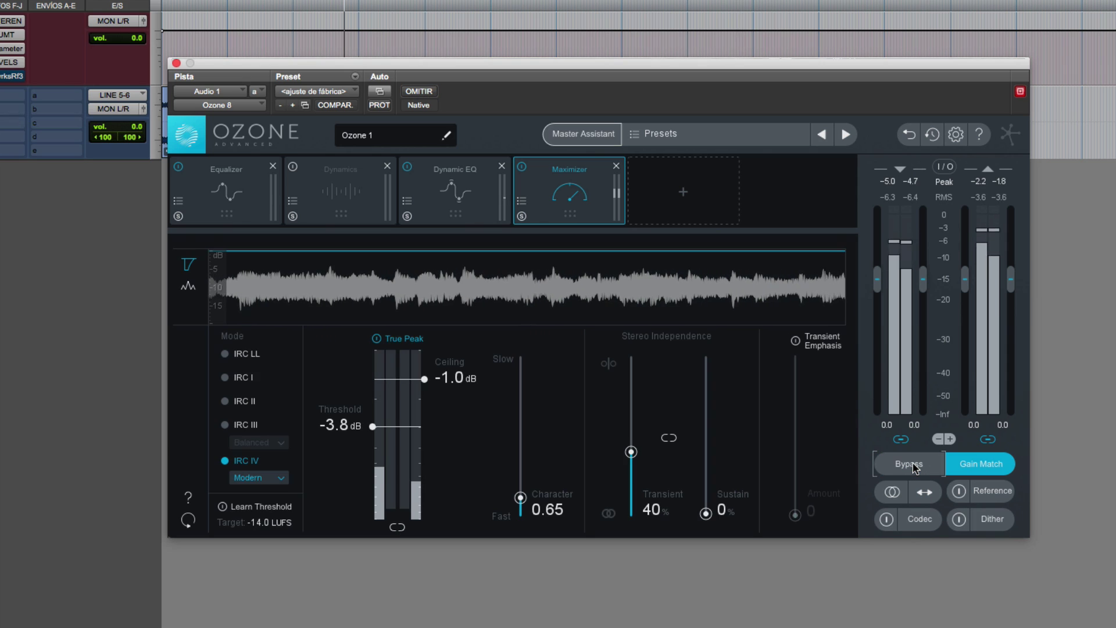
pyautogui.press('space')
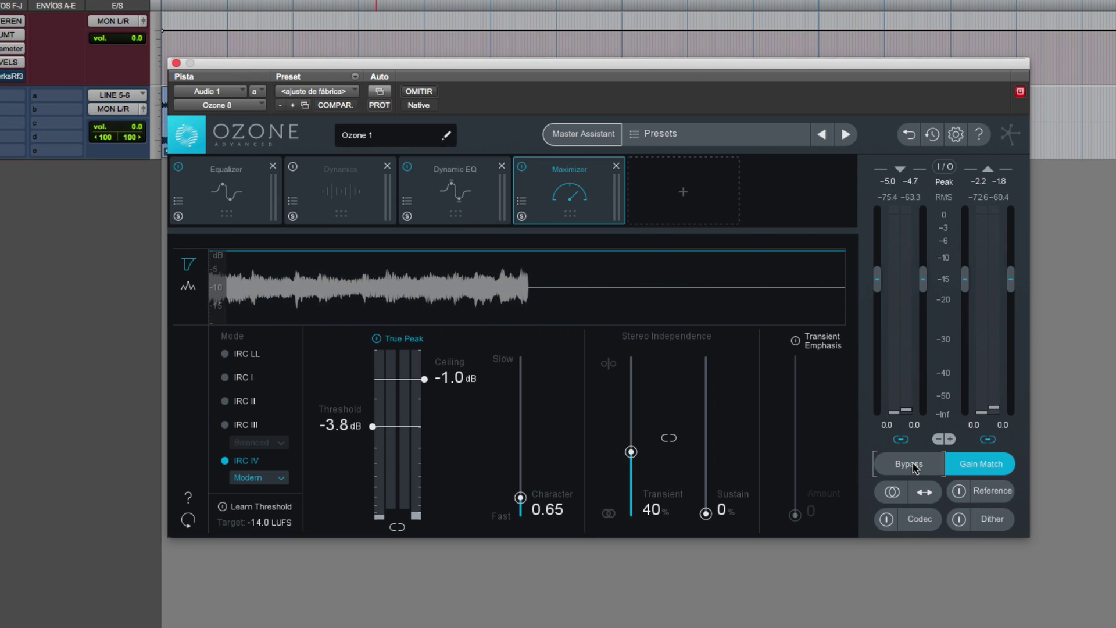
pyautogui.press('space')
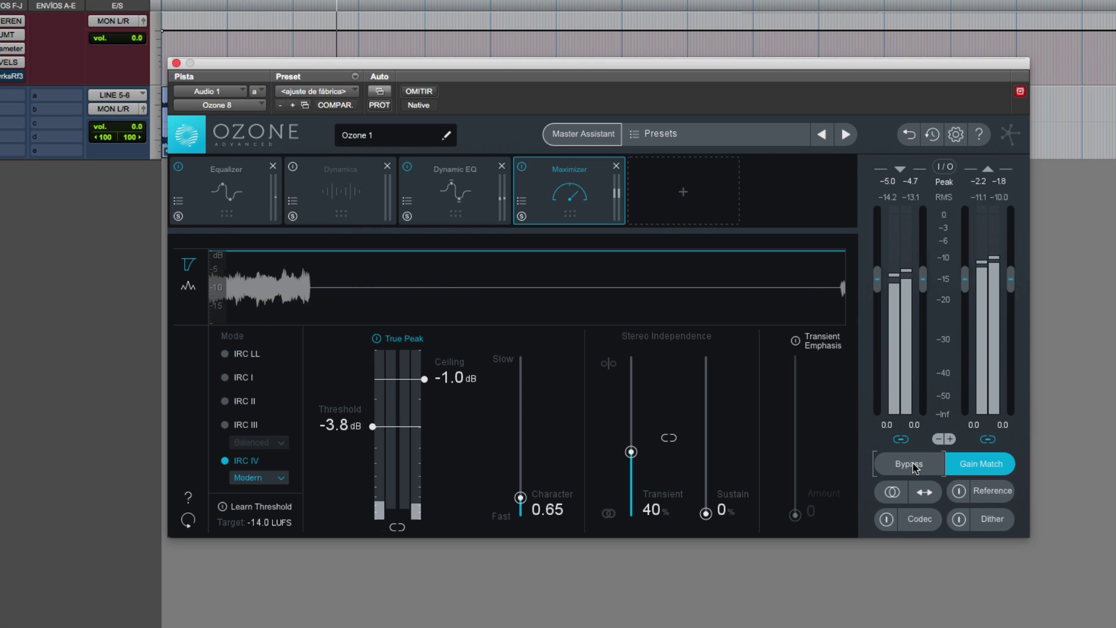
pyautogui.click(912, 465)
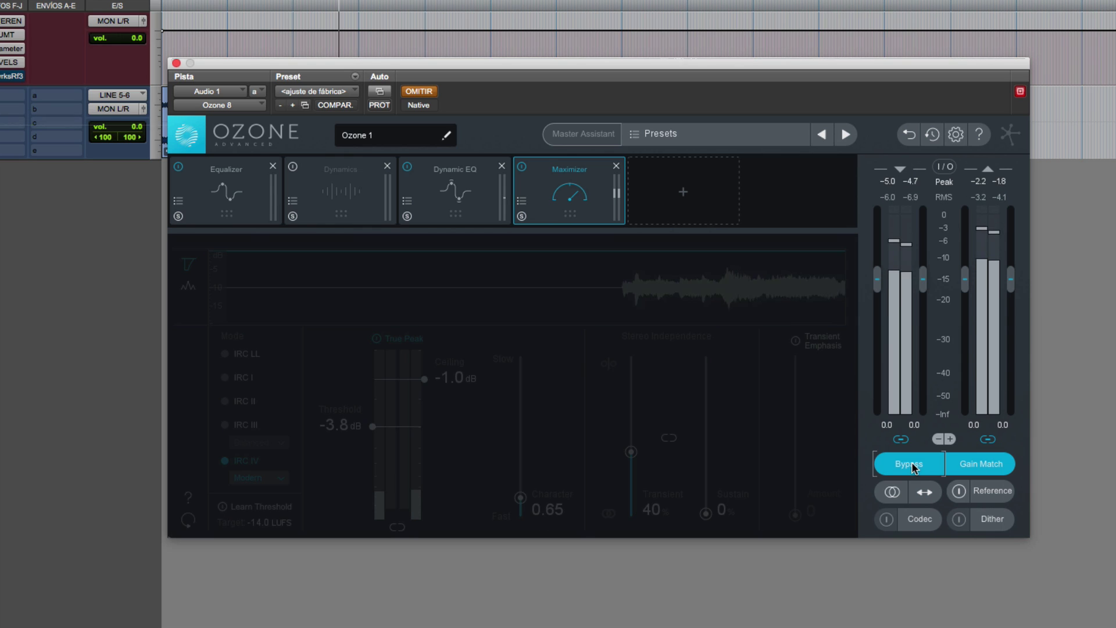
pyautogui.click(912, 465)
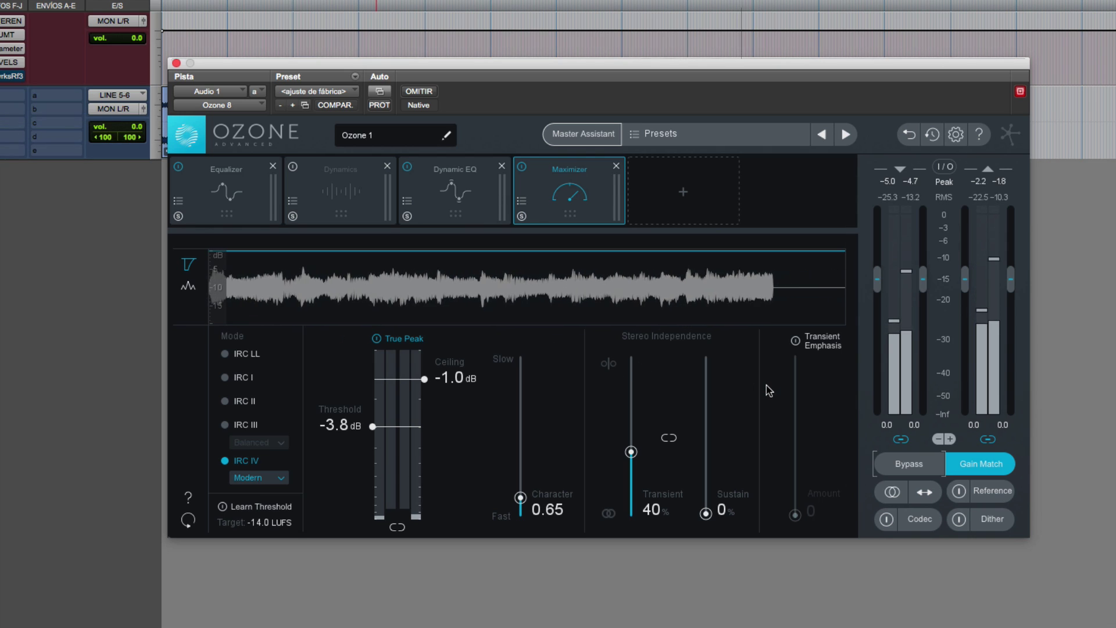
# Enable the Codec Preview with the MP3 format at a constant 320 kbps bit rate
pyautogui.click(911, 515)
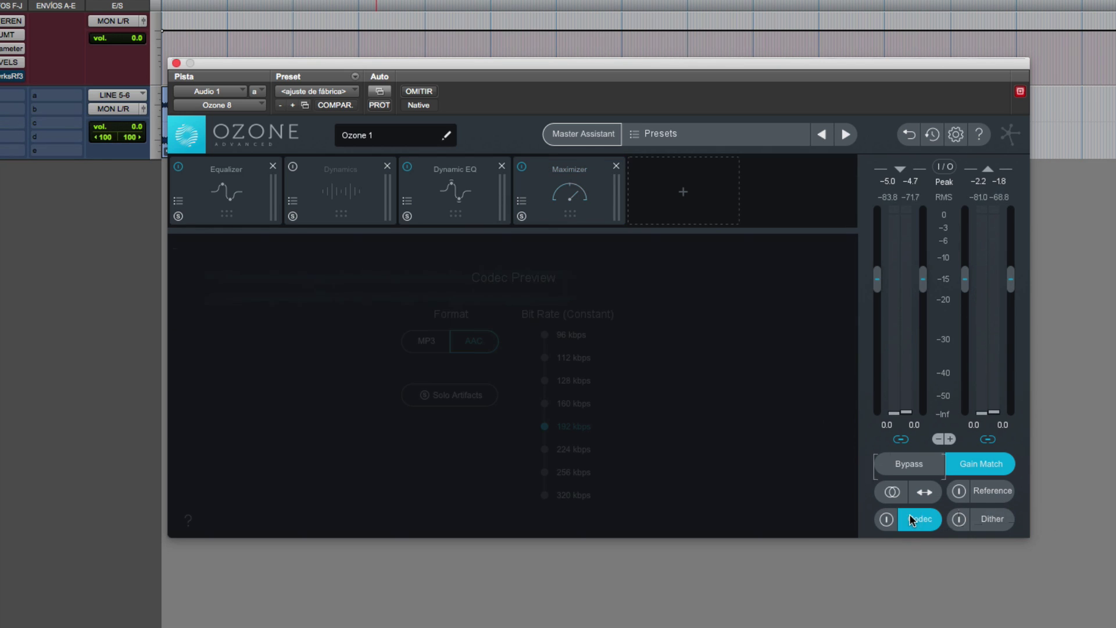
pyautogui.click(887, 519)
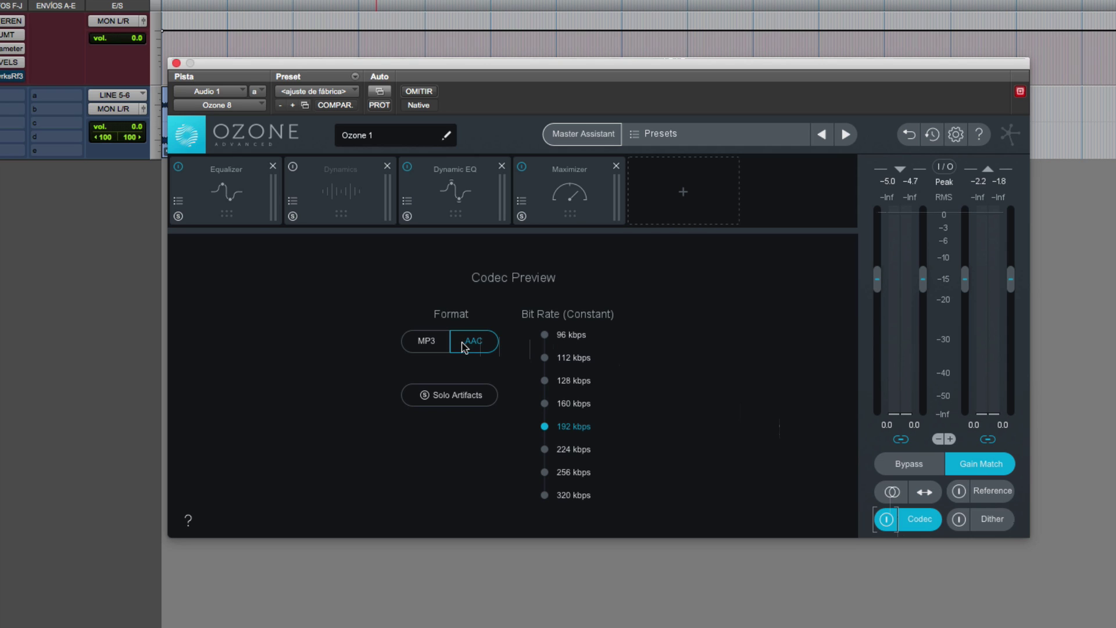
pyautogui.click(426, 341)
pyautogui.click(545, 496)
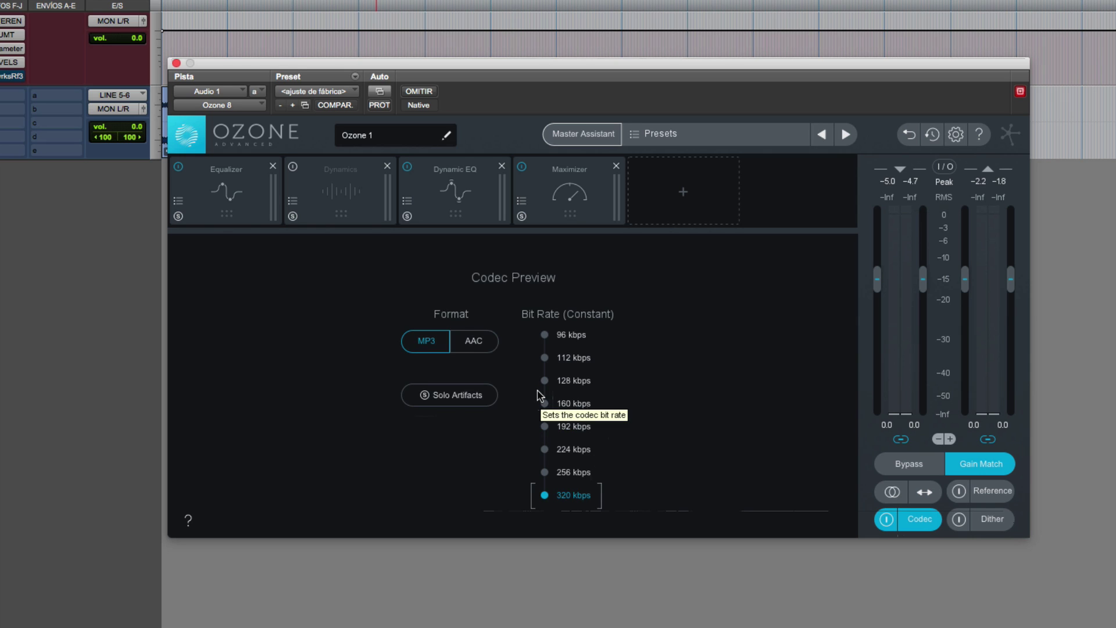
# Play the track with the codec artifacts soloed and set the MP3 bit rate to 96 kbps
pyautogui.press('space')
pyautogui.click(464, 400)
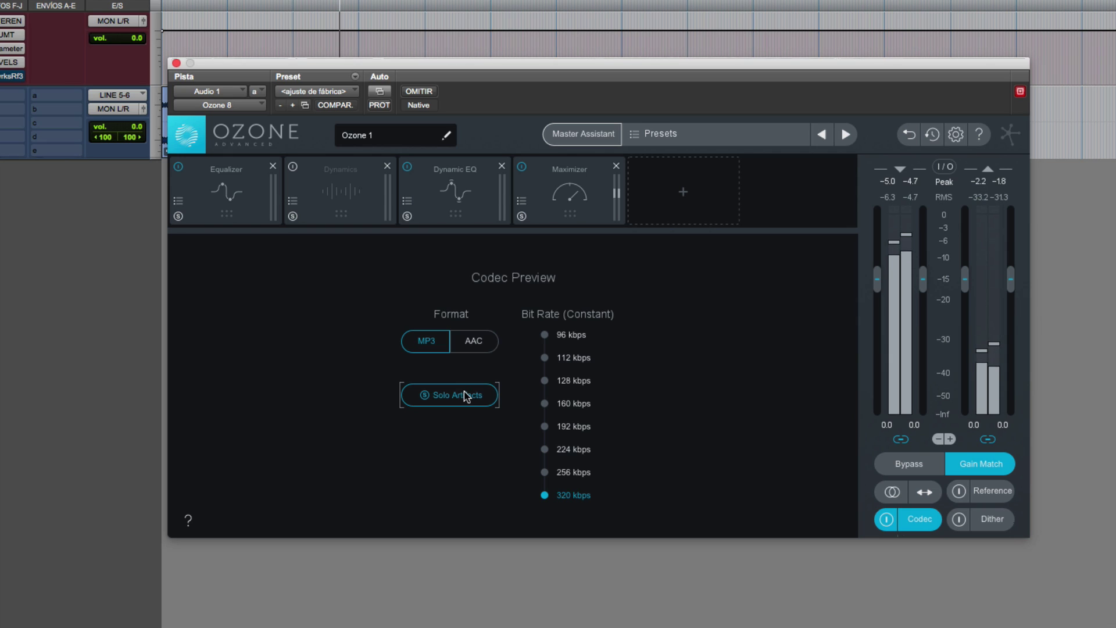
pyautogui.click(545, 336)
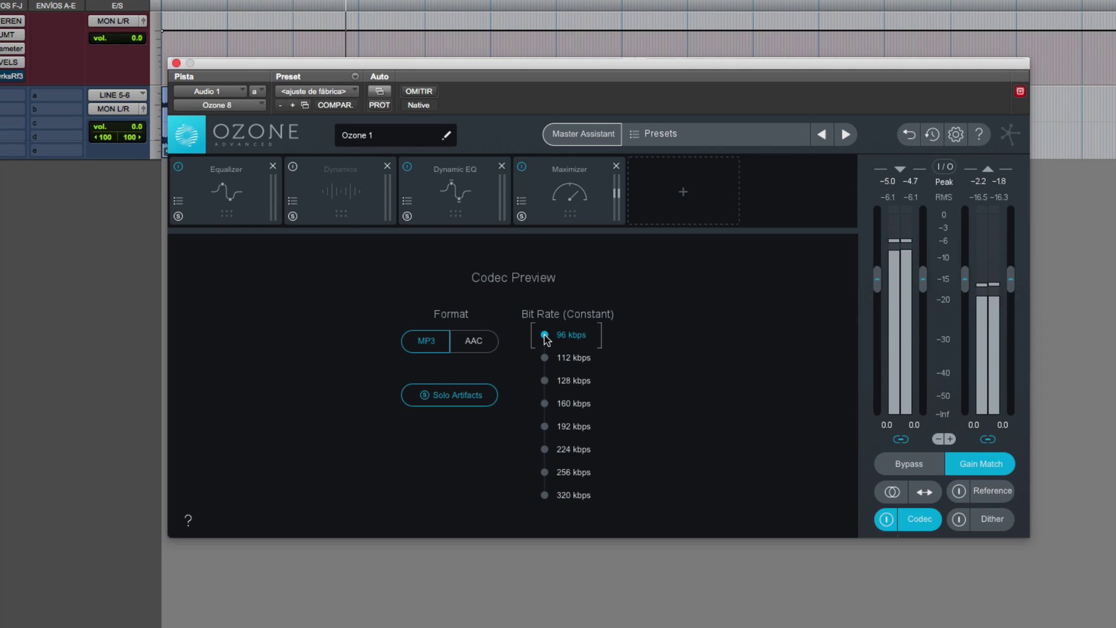
# Stop soloing the codec artifacts and switch the preview to AAC at a constant 320 kbps
pyautogui.click(456, 397)
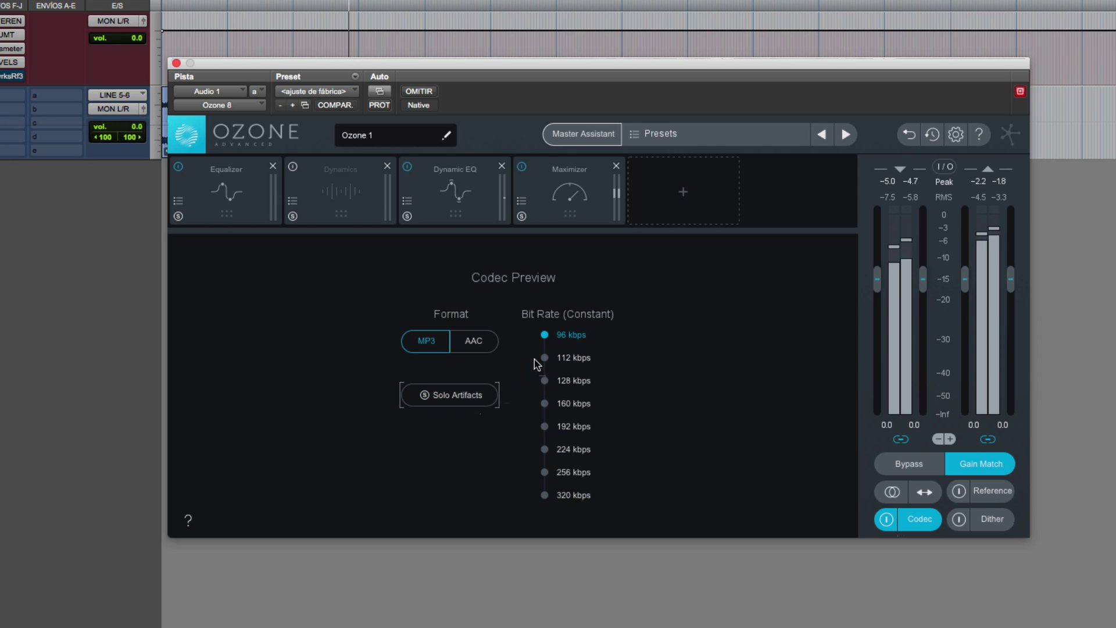
pyautogui.click(545, 496)
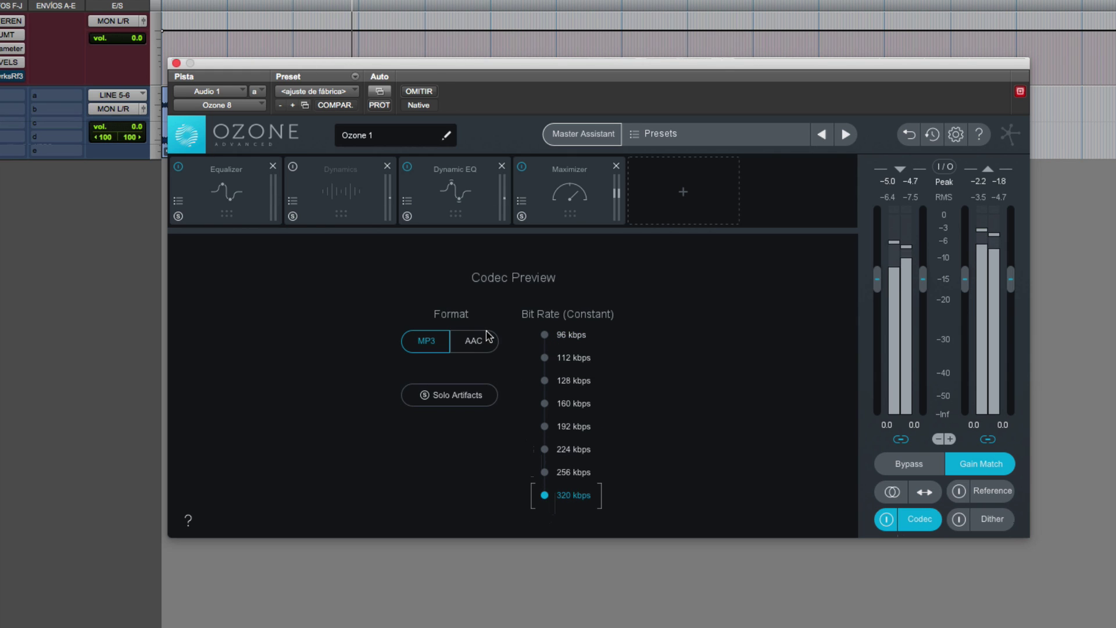
pyautogui.click(476, 344)
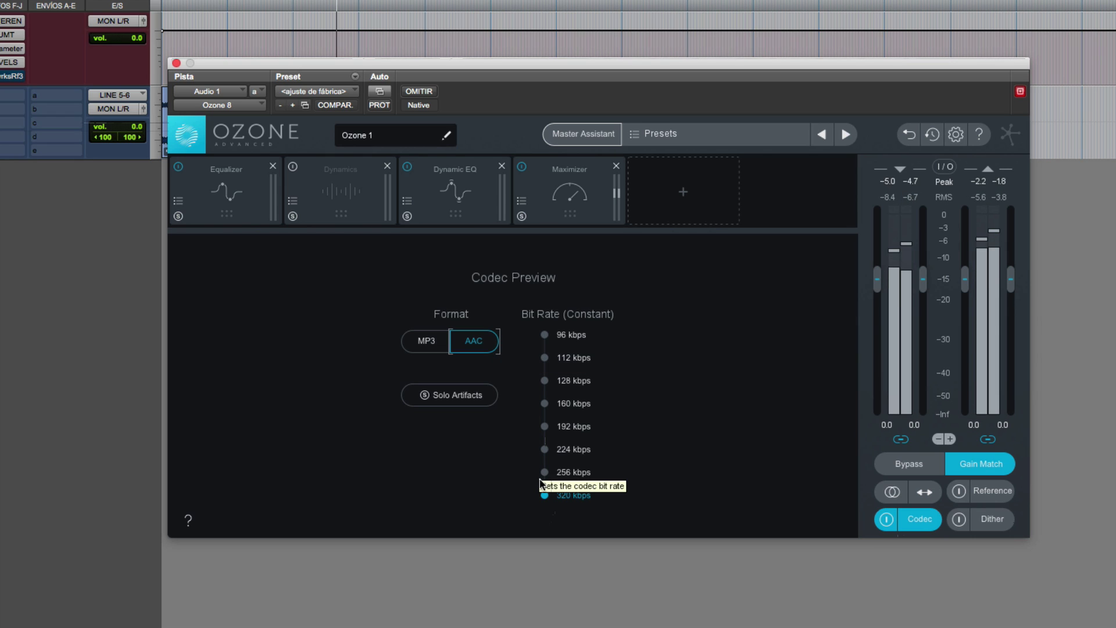
# Solo the artifacts, compare MP3 and AAC at 320 and 96 kbps during playback, and disable the Codec Preview
pyautogui.click(481, 396)
pyautogui.click(428, 343)
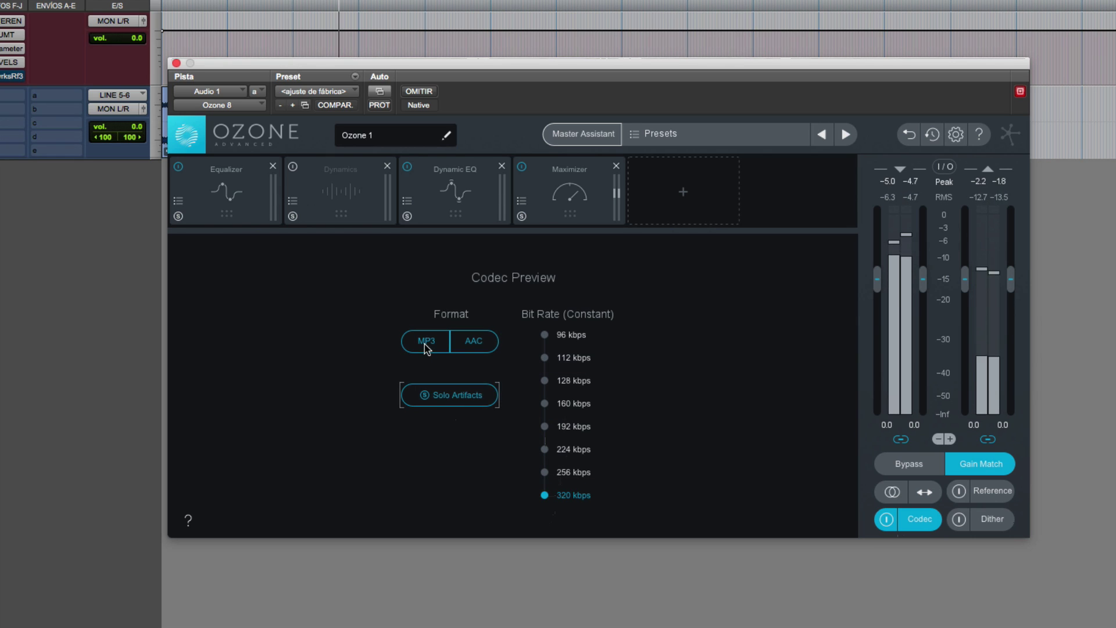
pyautogui.click(470, 346)
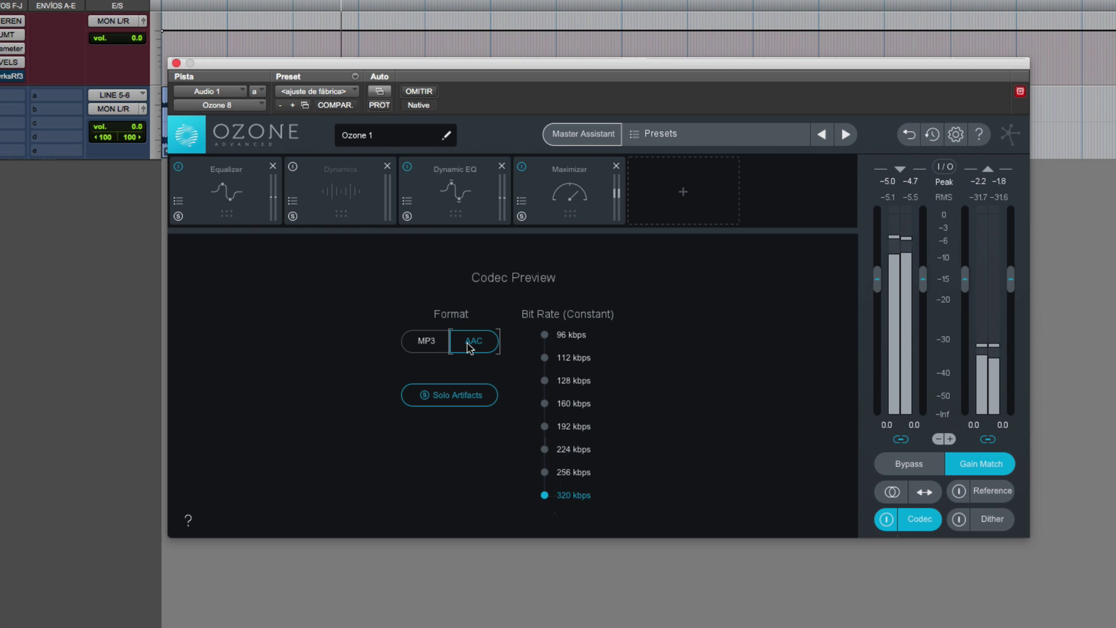
pyautogui.click(545, 336)
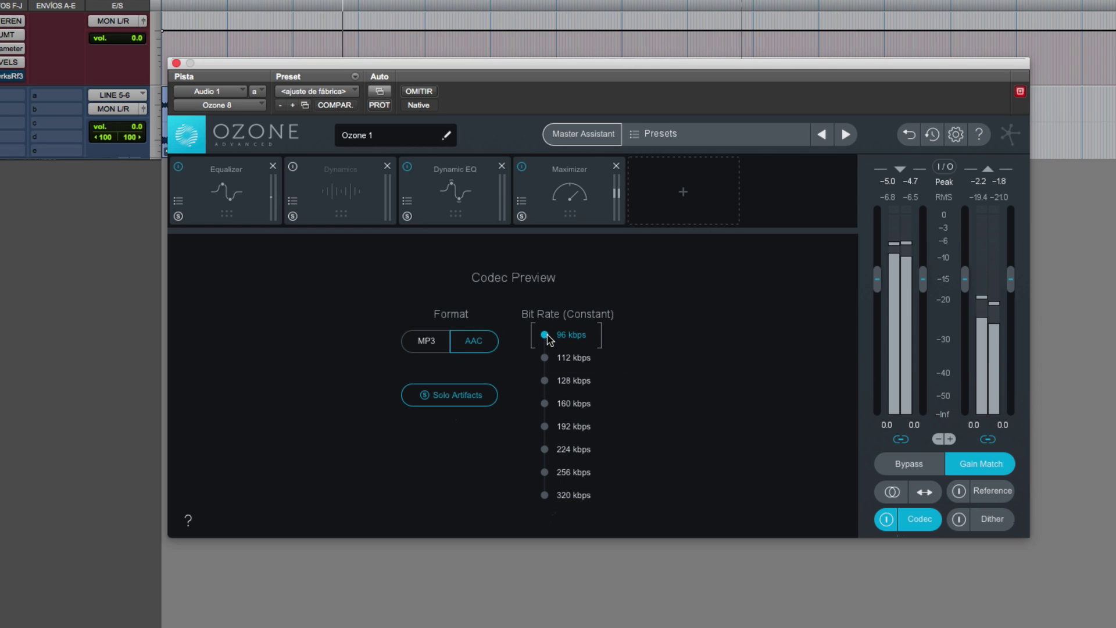
pyautogui.click(427, 341)
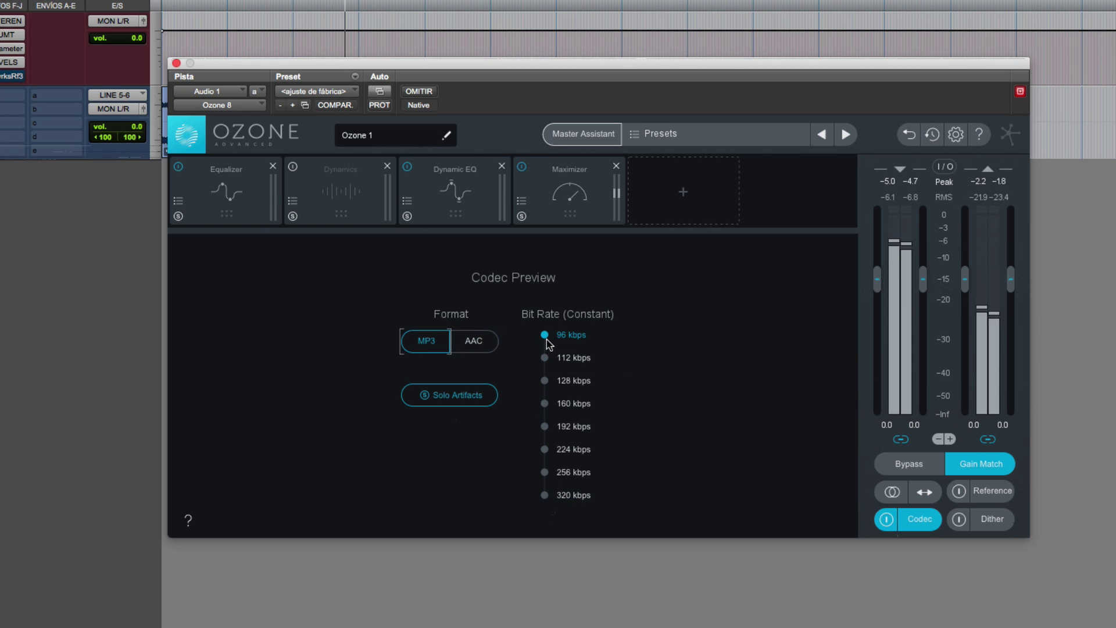
pyautogui.click(473, 344)
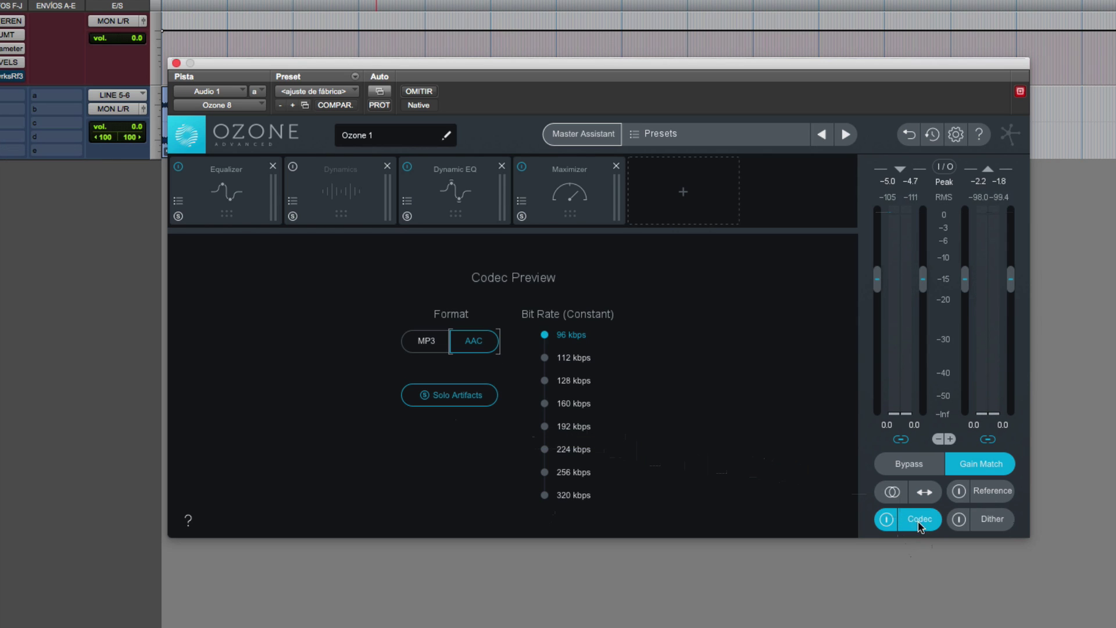
pyautogui.click(888, 520)
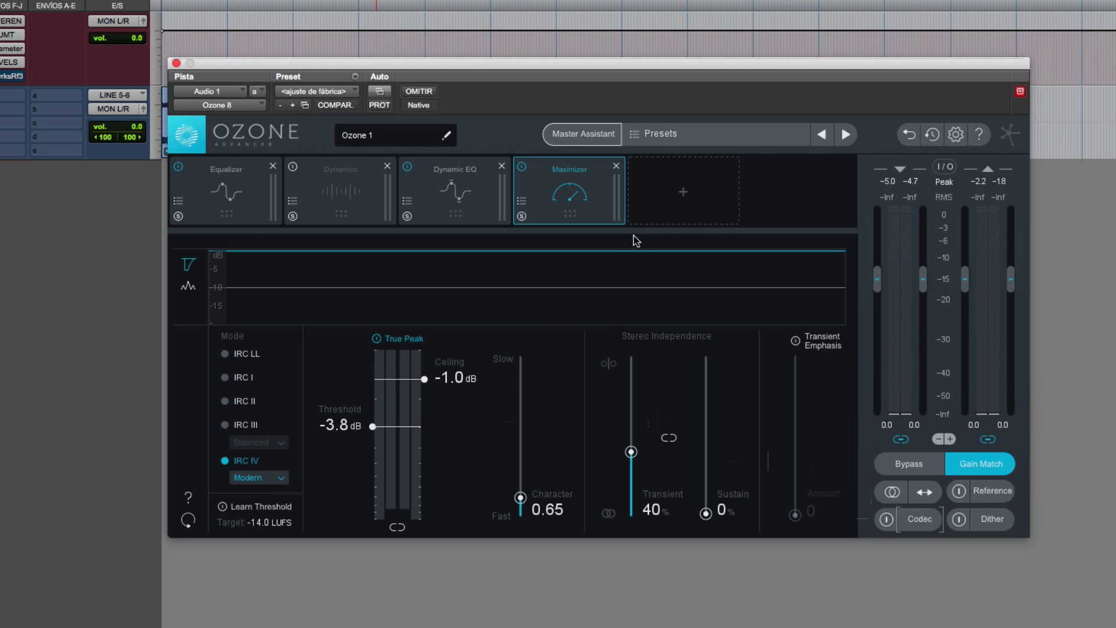
# Add a Spectral Shaper module to the signal chain and place it before the Maximizer
pyautogui.click(681, 196)
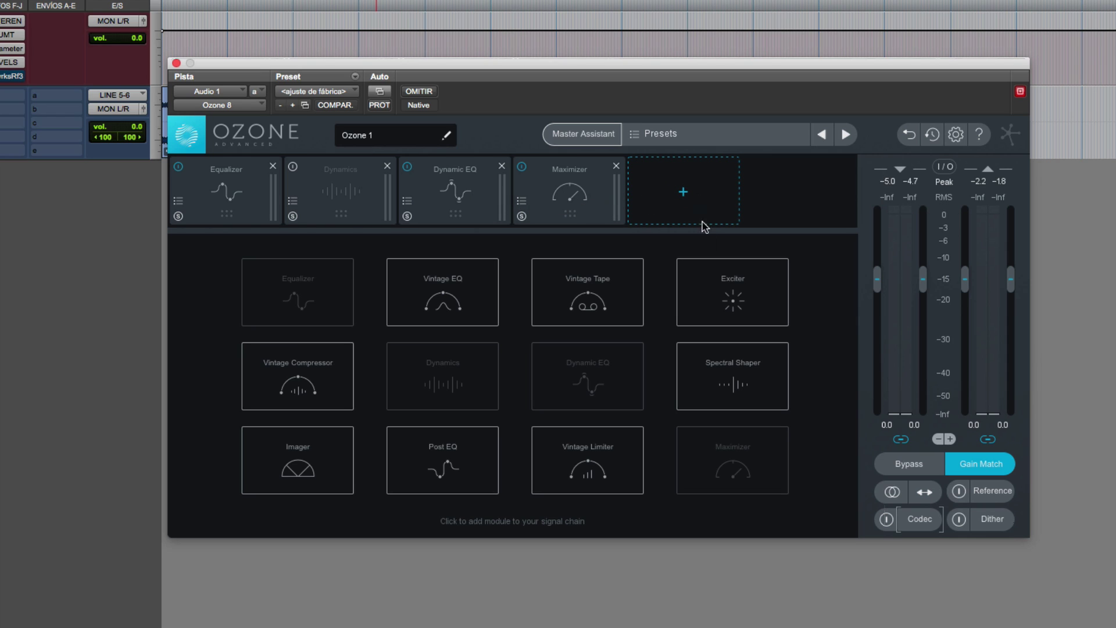
pyautogui.click(744, 388)
pyautogui.moveTo(663, 191); pyautogui.dragTo(550, 208)
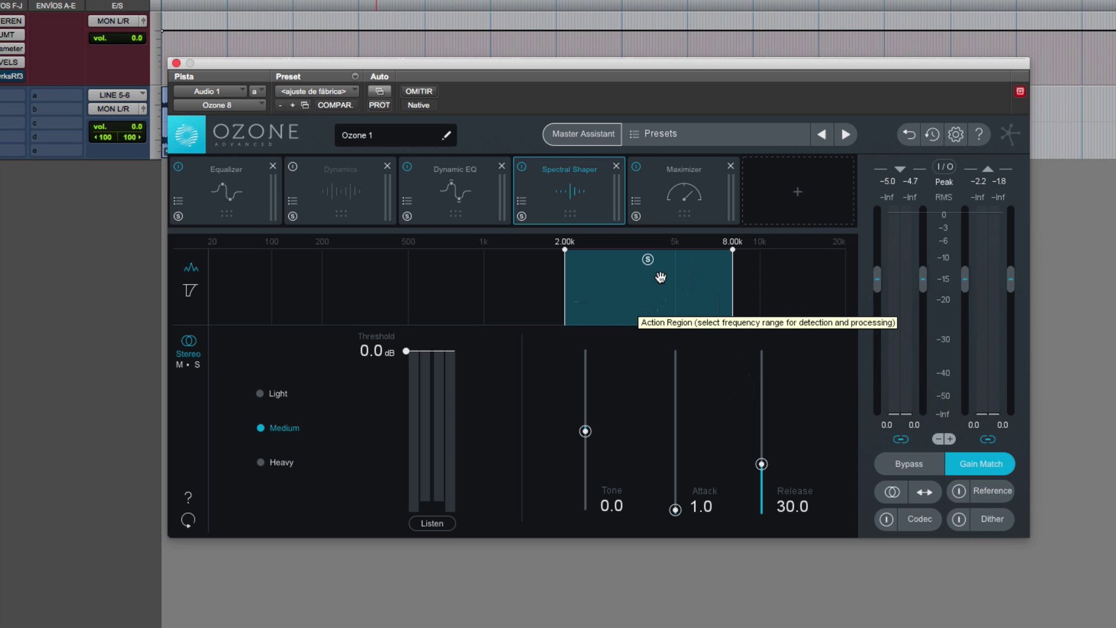
# Set the Spectral Shaper's action region to about 4.89 to 12.4 kHz while playing the track with the region soloed
pyautogui.moveTo(640, 292); pyautogui.dragTo(711, 295)
pyautogui.moveTo(636, 295); pyautogui.dragTo(685, 293)
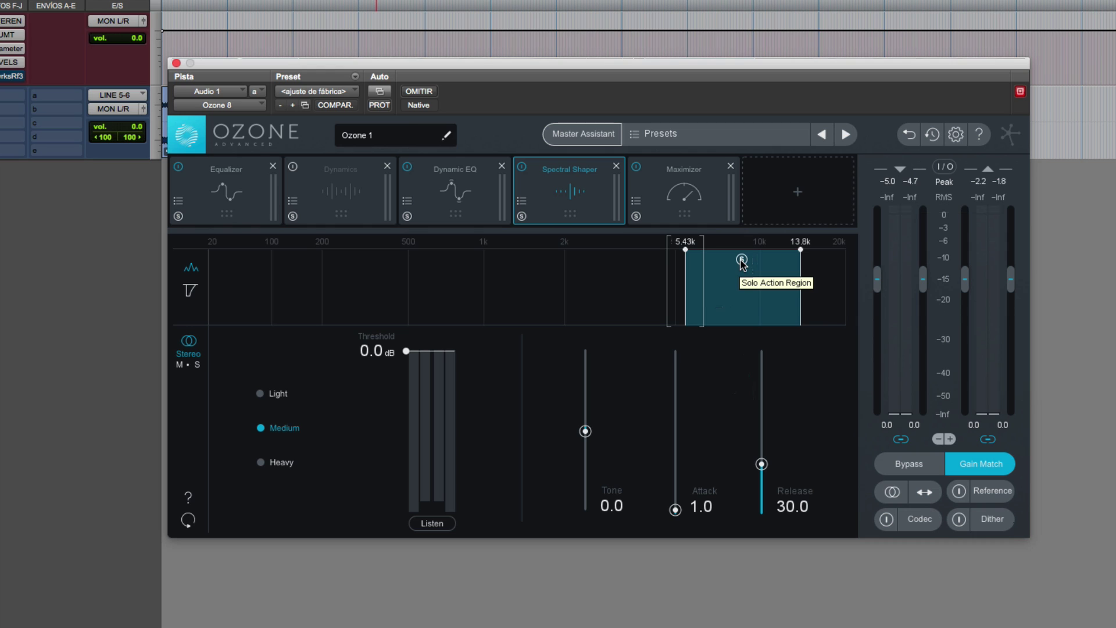
pyautogui.press('space')
pyautogui.moveTo(740, 279)
pyautogui.mouseDown()
pyautogui.moveTo(758, 285)
pyautogui.moveTo(703, 288)
pyautogui.moveTo(766, 288)
pyautogui.moveTo(727, 290)
pyautogui.mouseUp()
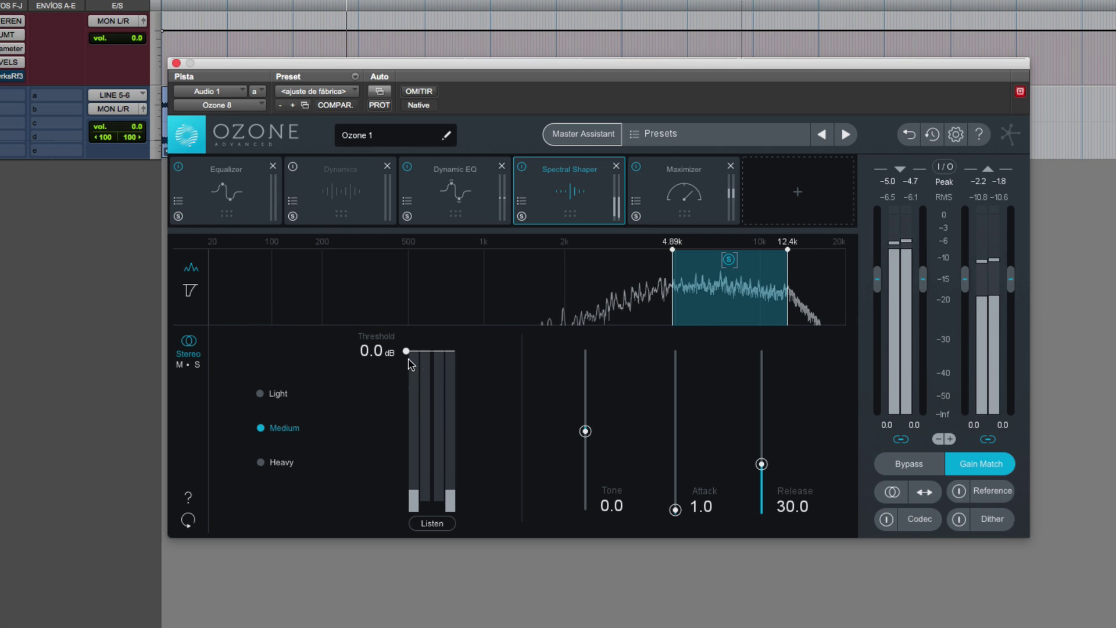
# Set the Spectral Shaper's threshold to -27.0 dB and audition the Listen signal, the soloed region and the full mix
pyautogui.moveTo(406, 352); pyautogui.dragTo(411, 468)
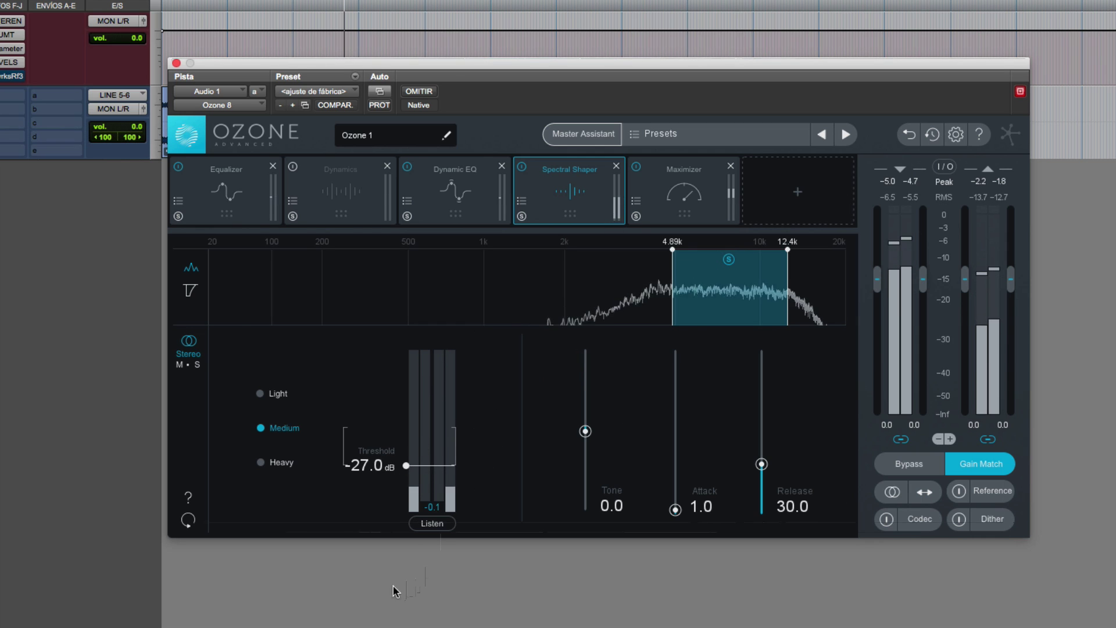
pyautogui.click(432, 524)
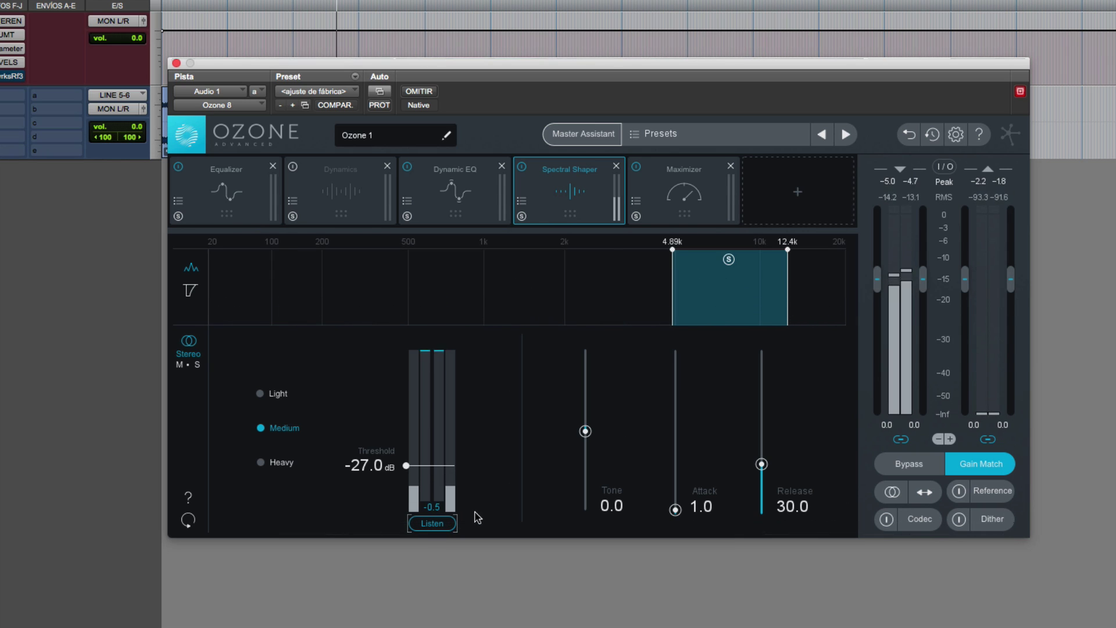
pyautogui.click(436, 523)
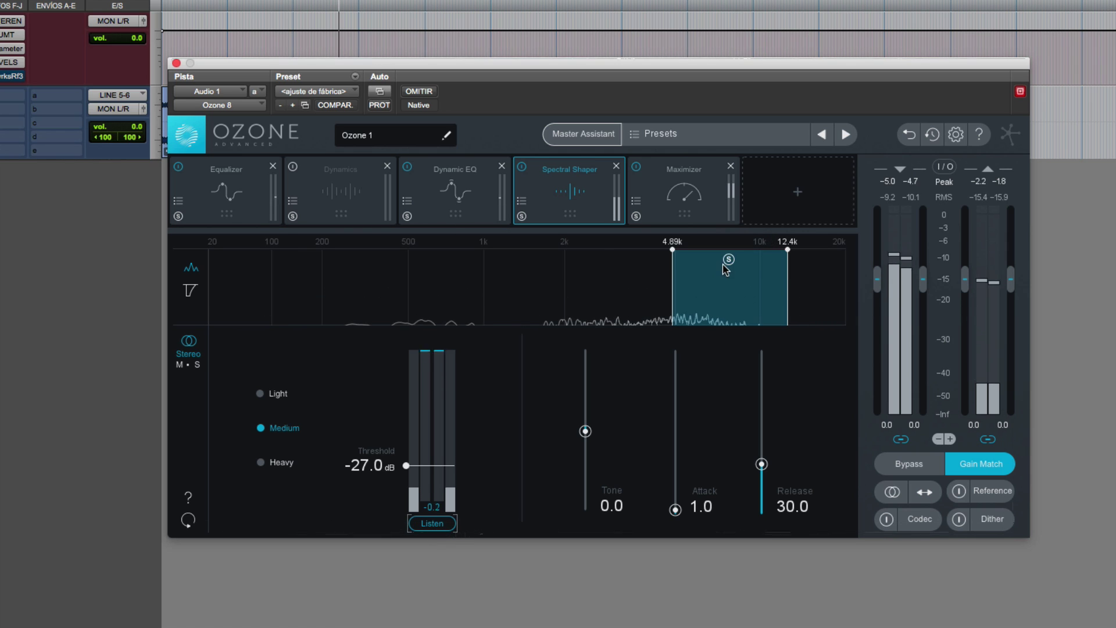
pyautogui.click(729, 261)
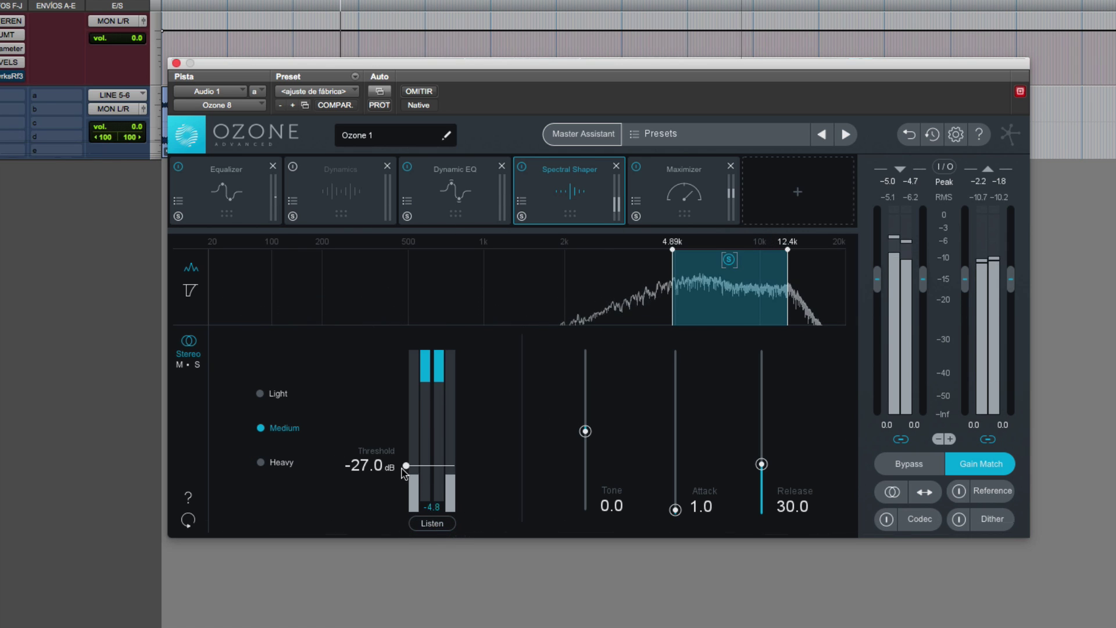
pyautogui.click(729, 259)
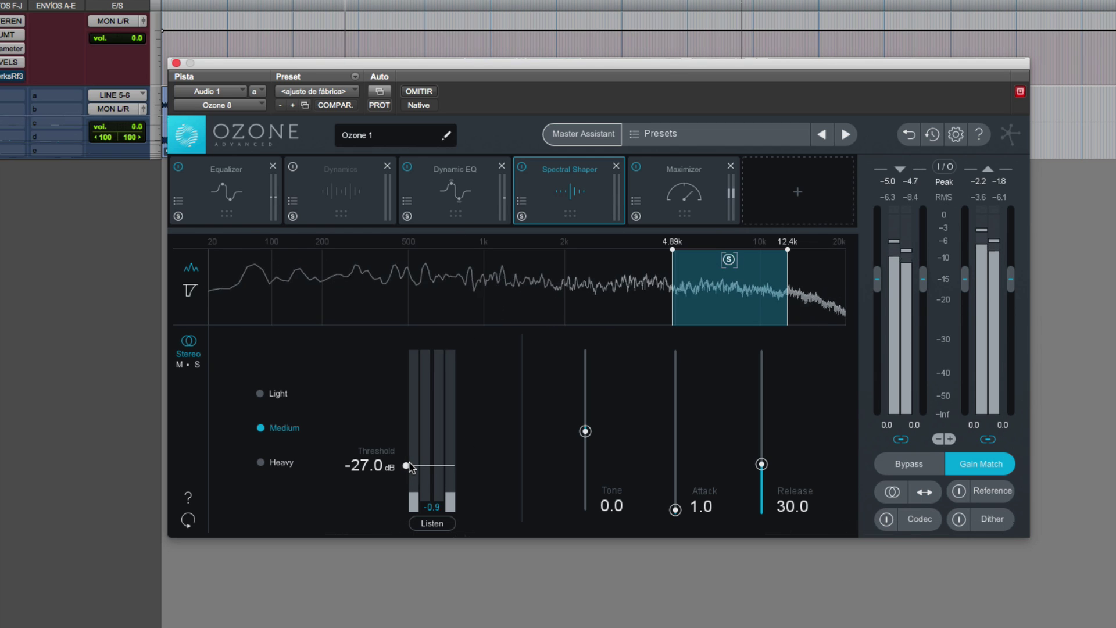
# Set the Spectral Shaper's attack to 13.5 and its threshold to -22.1 dB, checking the result during playback
pyautogui.moveTo(406, 468); pyautogui.dragTo(407, 456)
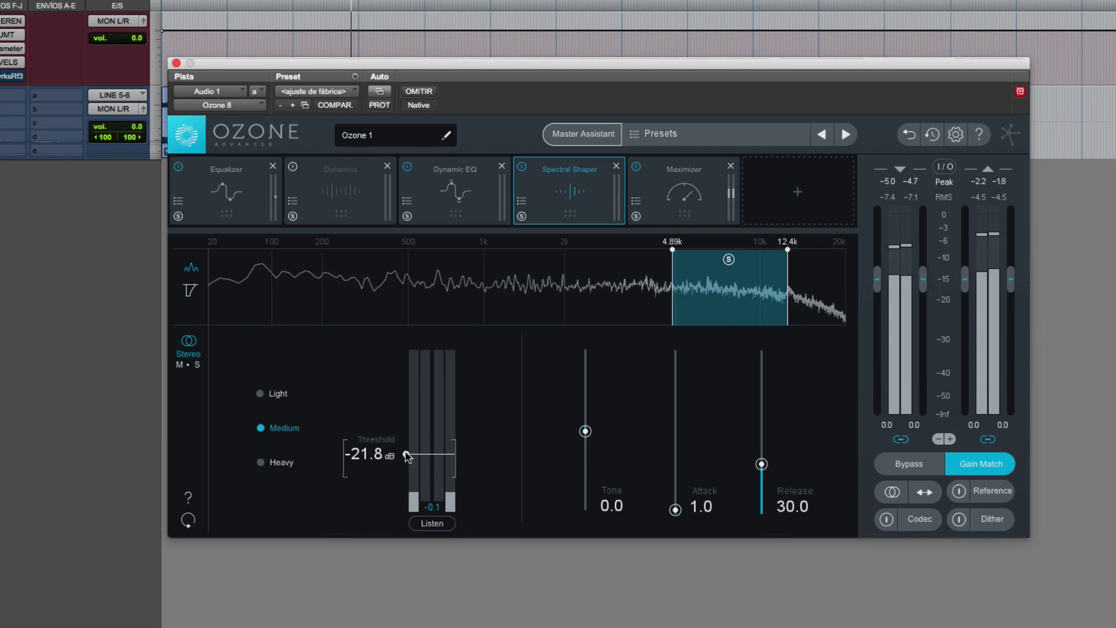
pyautogui.press('space')
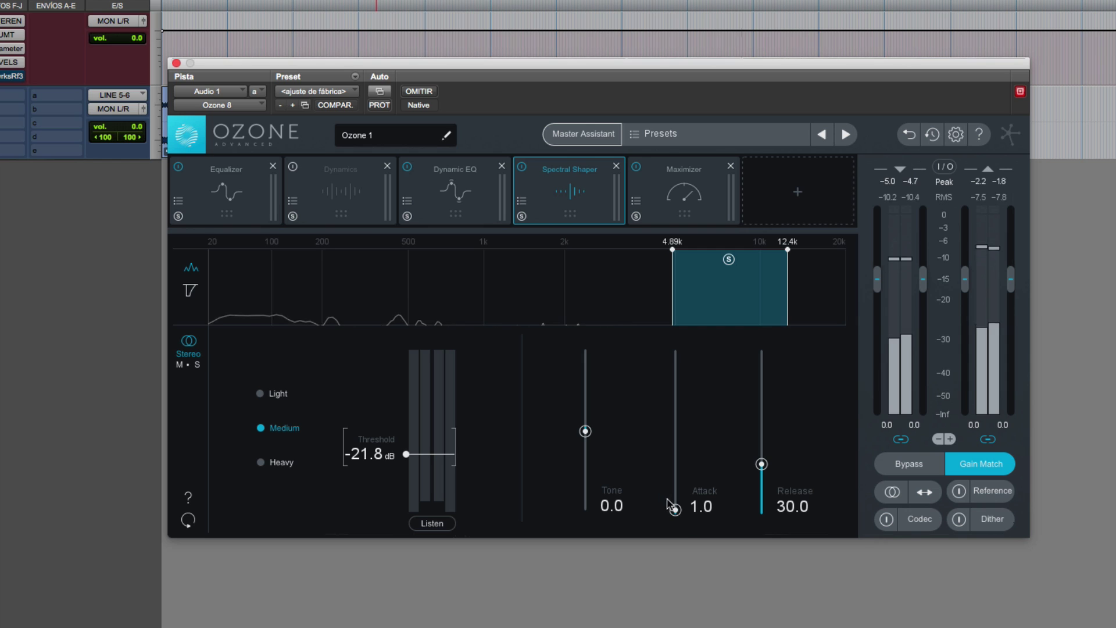
pyautogui.moveTo(679, 514); pyautogui.dragTo(678, 493)
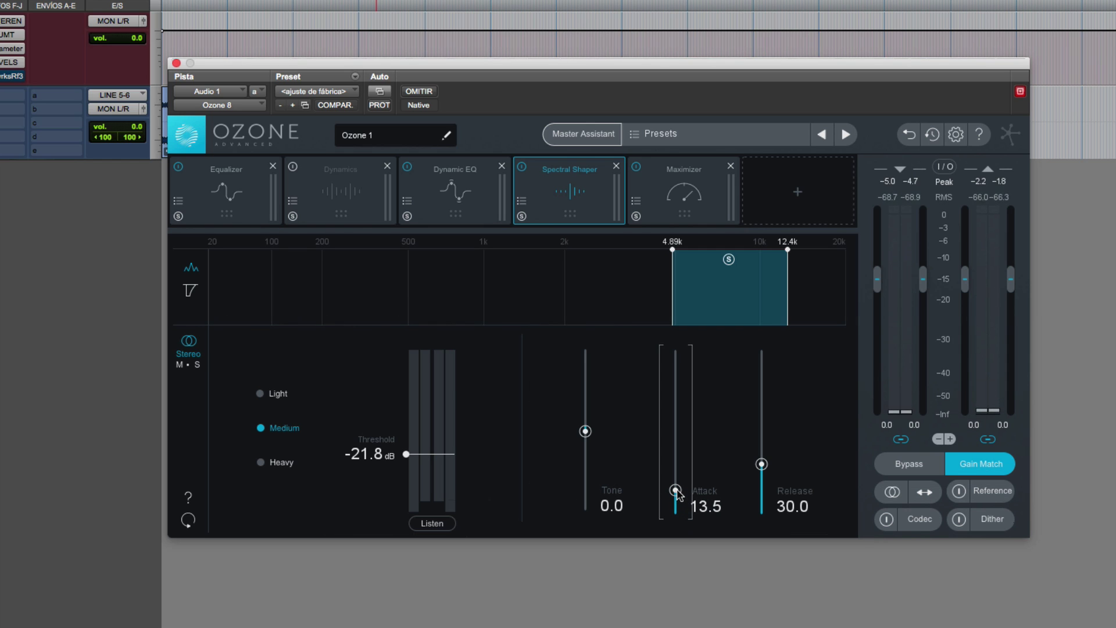
pyautogui.press('space')
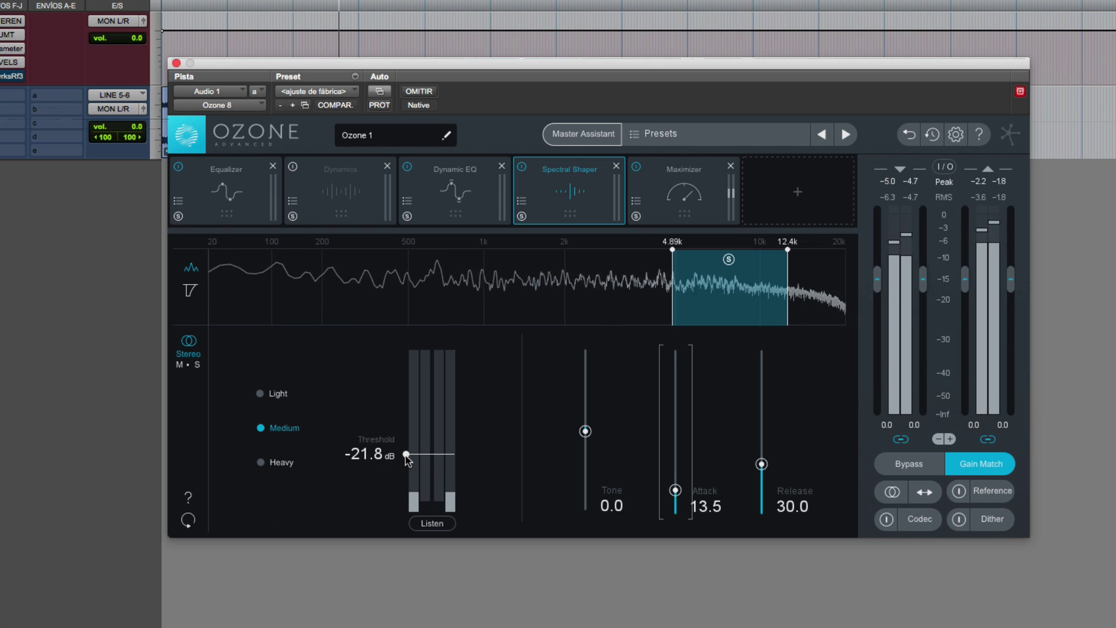
pyautogui.moveTo(406, 455); pyautogui.dragTo(407, 456)
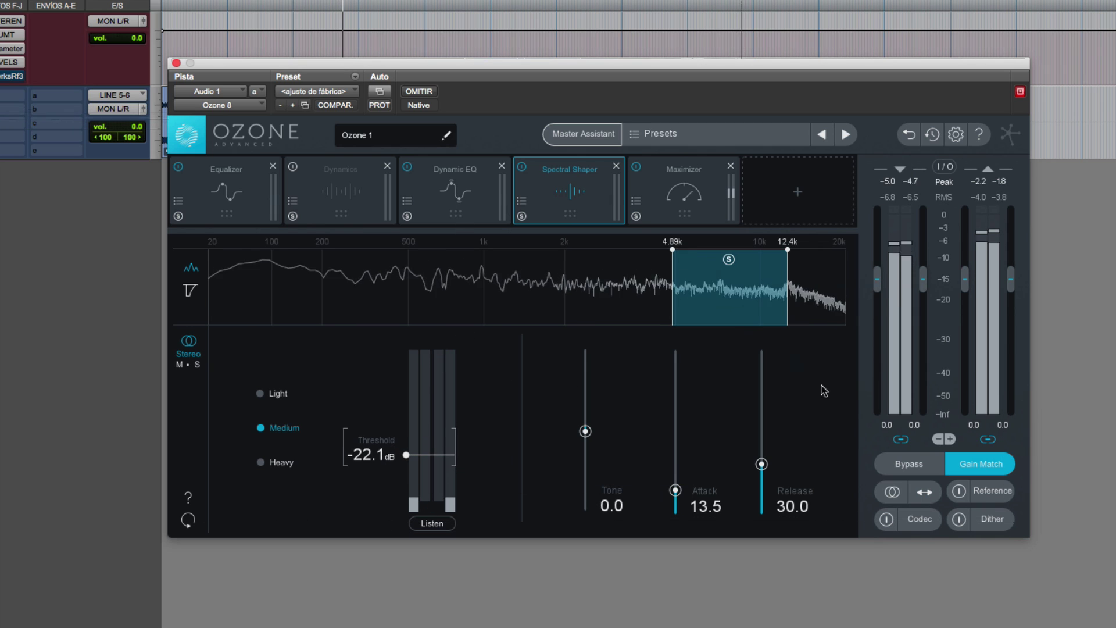
# Compare the bypassed signal with the processed master including the Spectral Shaper, and stop playback
pyautogui.click(911, 465)
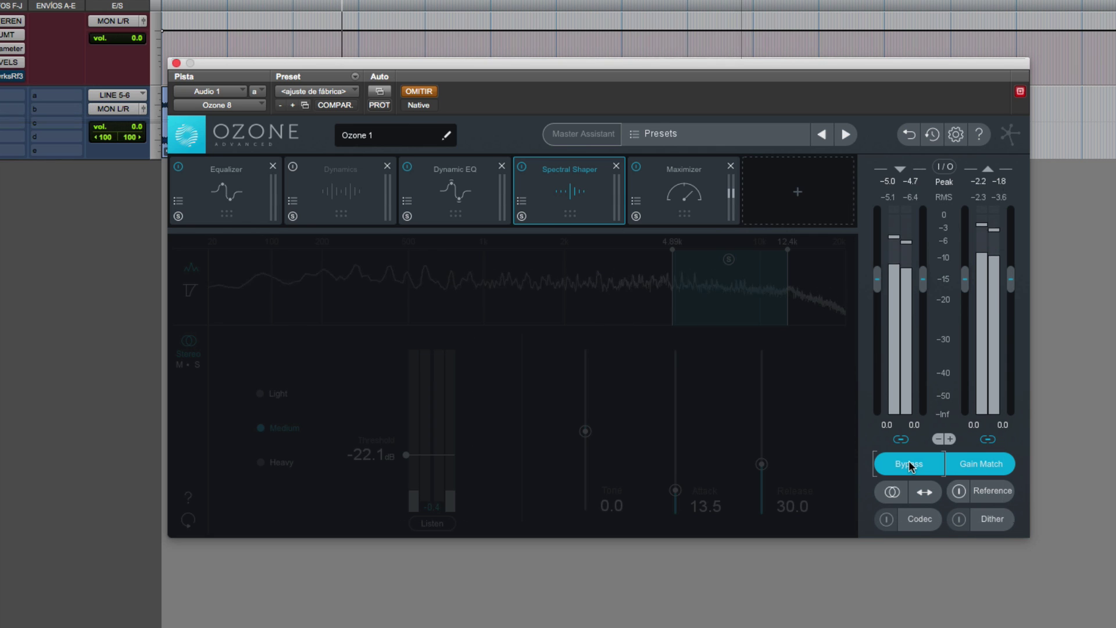
pyautogui.click(910, 465)
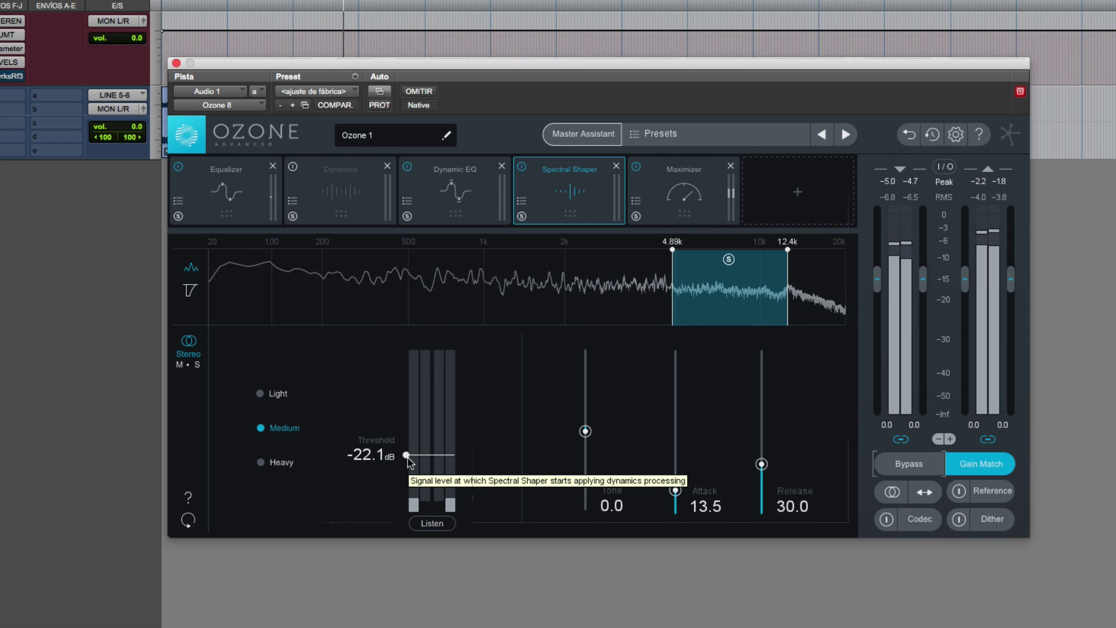
pyautogui.press('space')
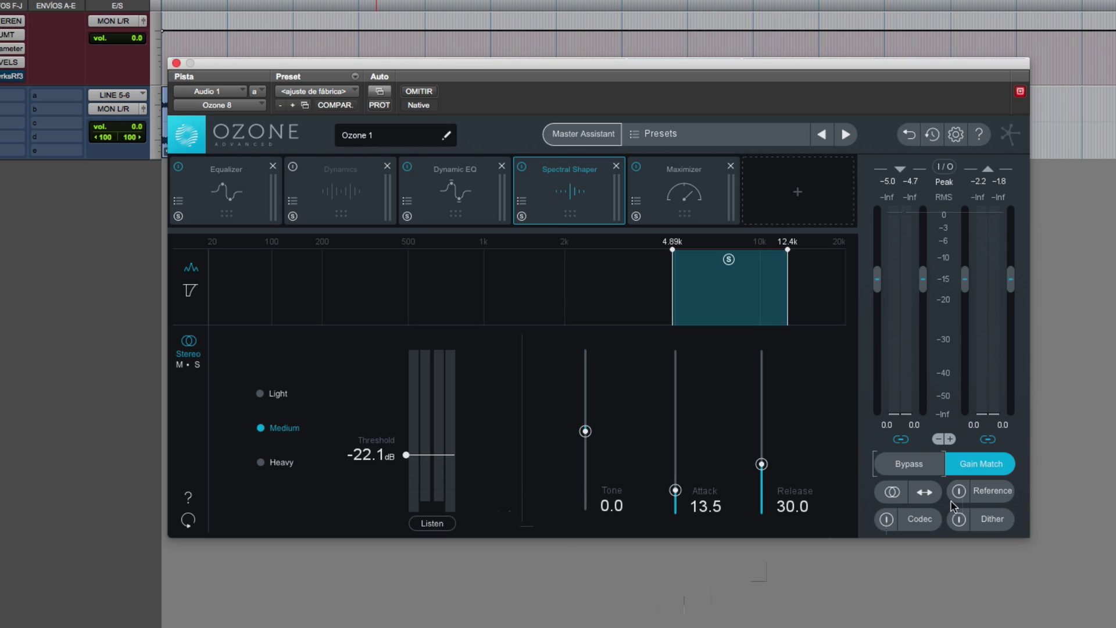
# Load "Blake Shelton - Everytime I Hear That Song.mp3" as a reference track
pyautogui.click(993, 491)
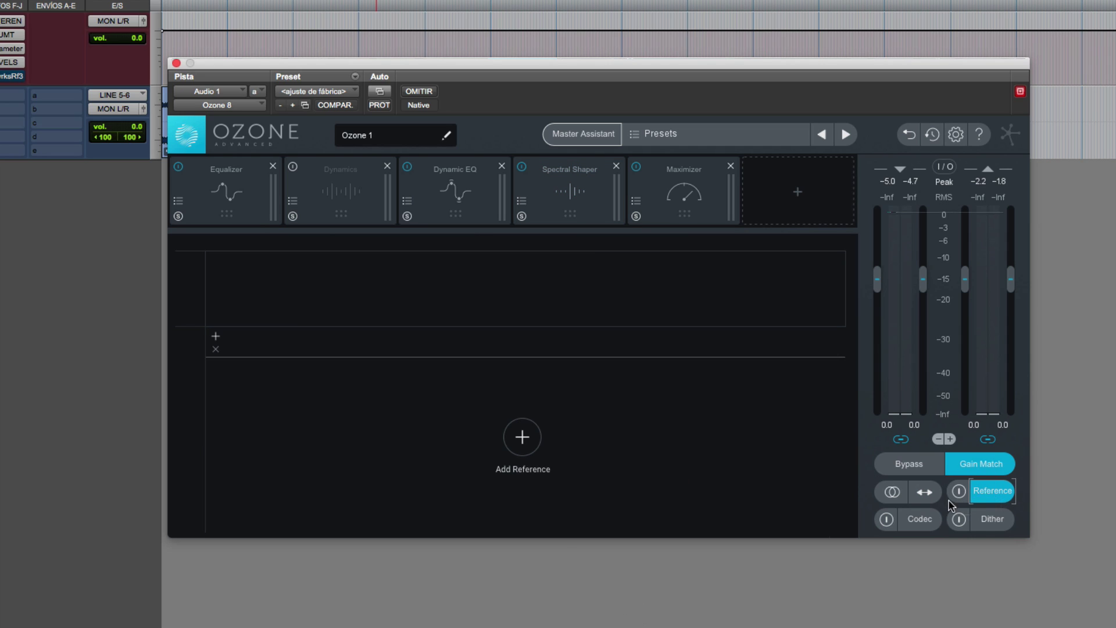
pyautogui.click(523, 437)
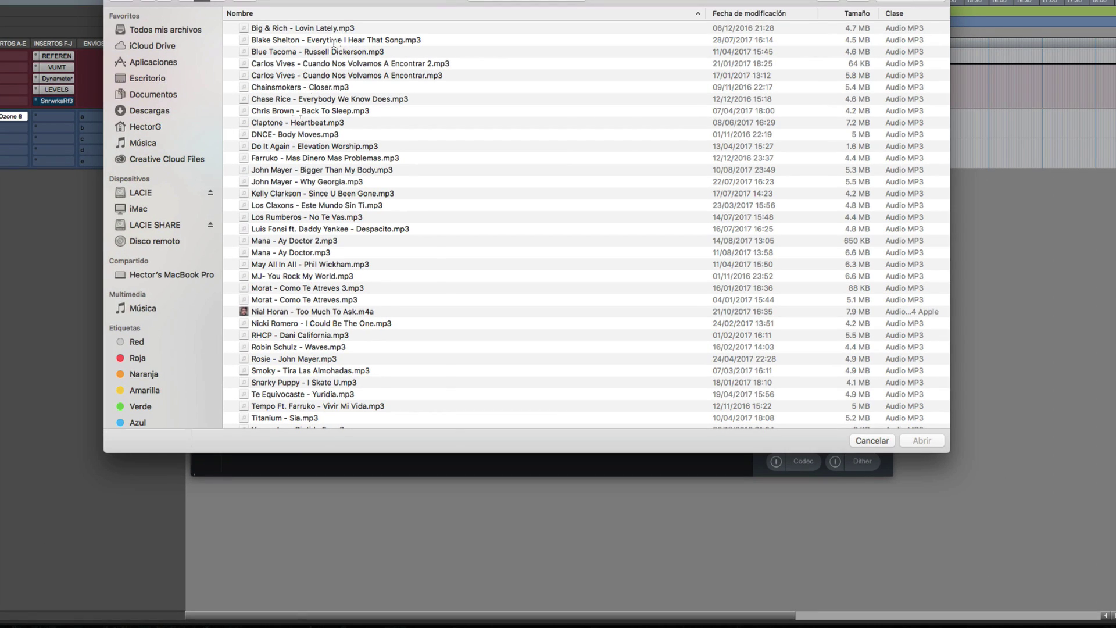
pyautogui.click(334, 40)
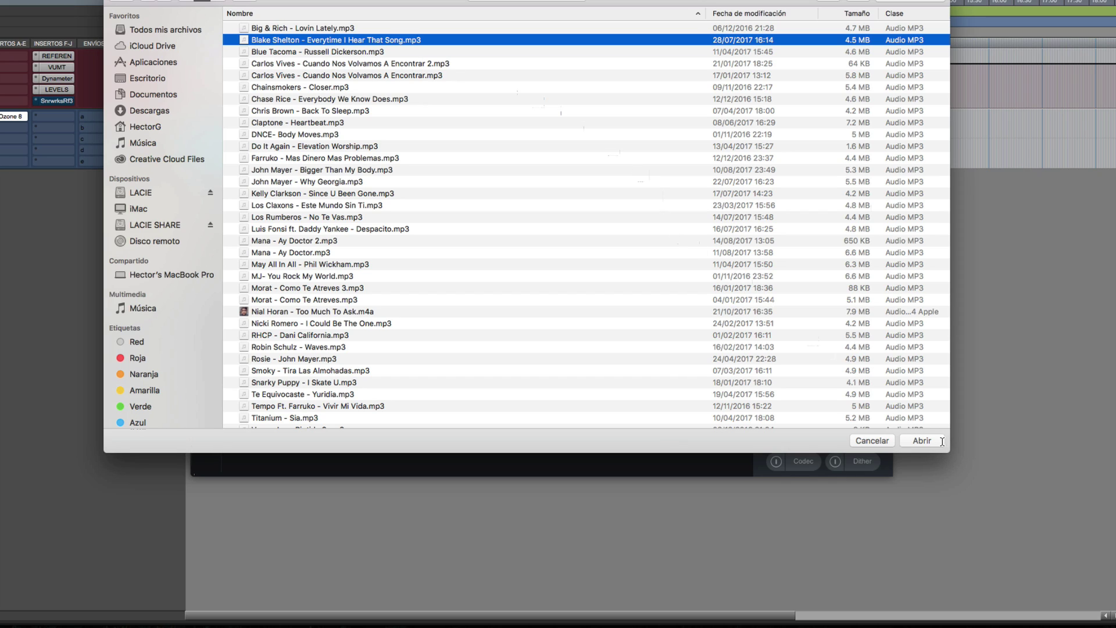
pyautogui.click(923, 440)
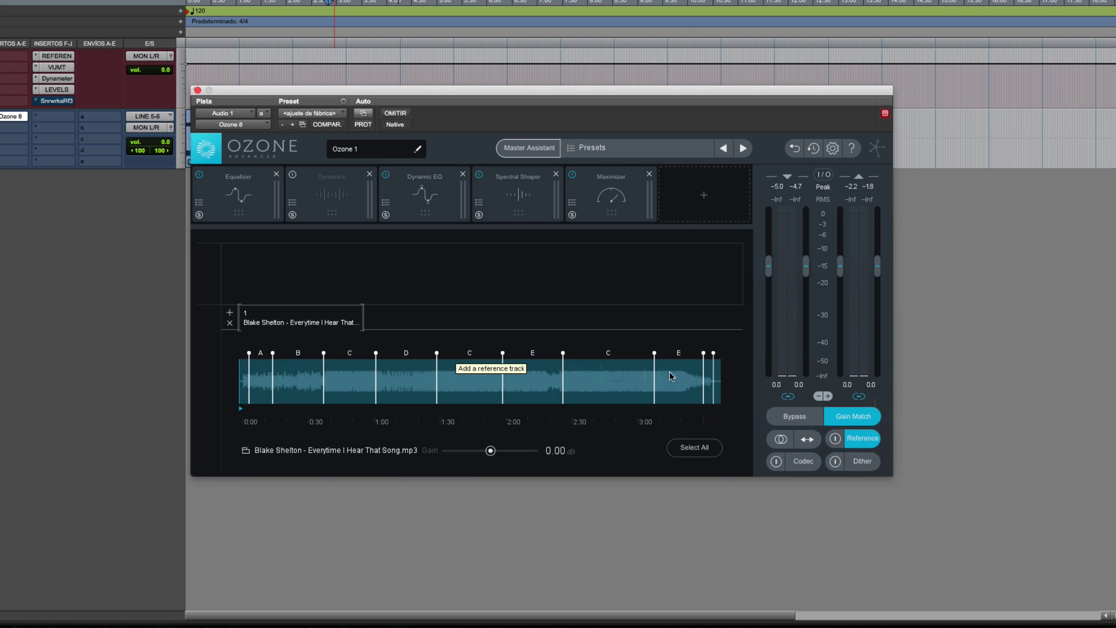
# Play the master against the reference with the Reference A/B switch and select the reference's section D as the loop
pyautogui.click(835, 440)
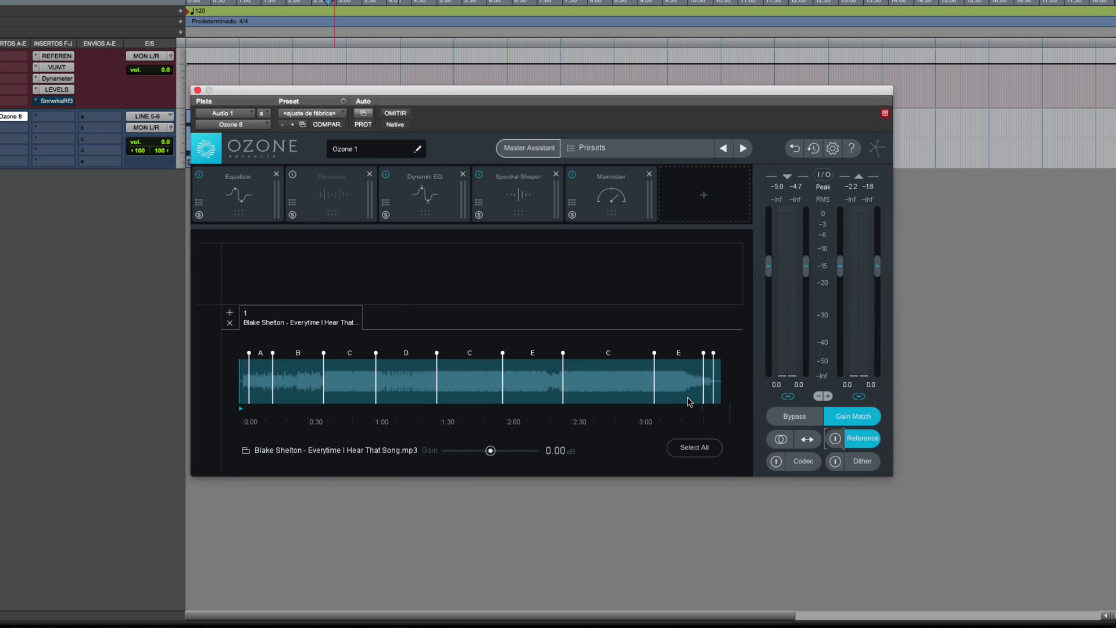
pyautogui.press('space')
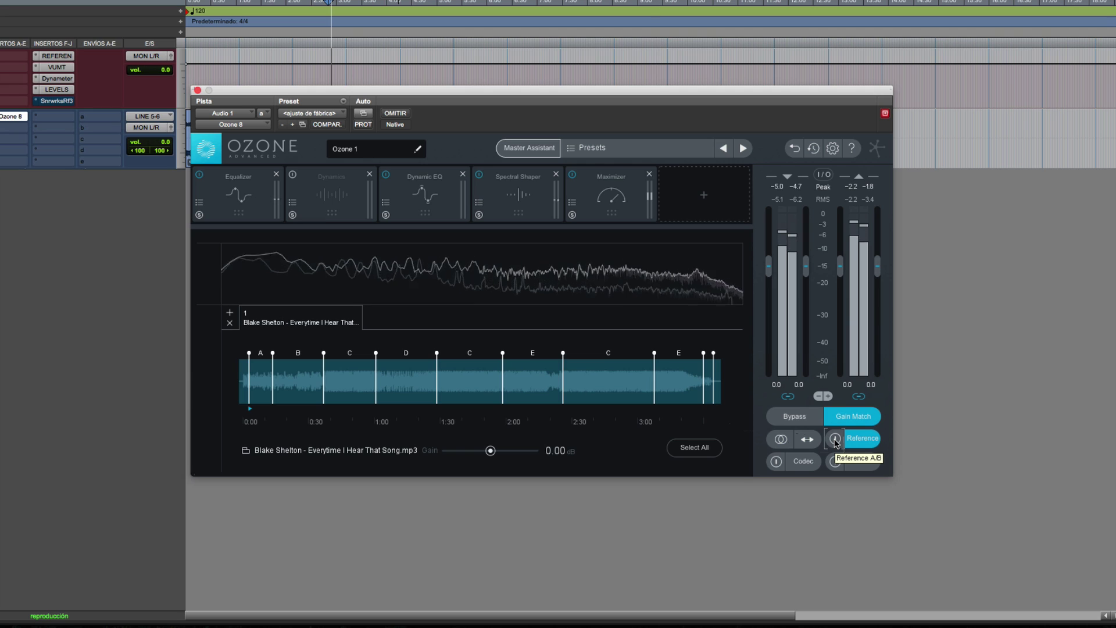
pyautogui.press('space')
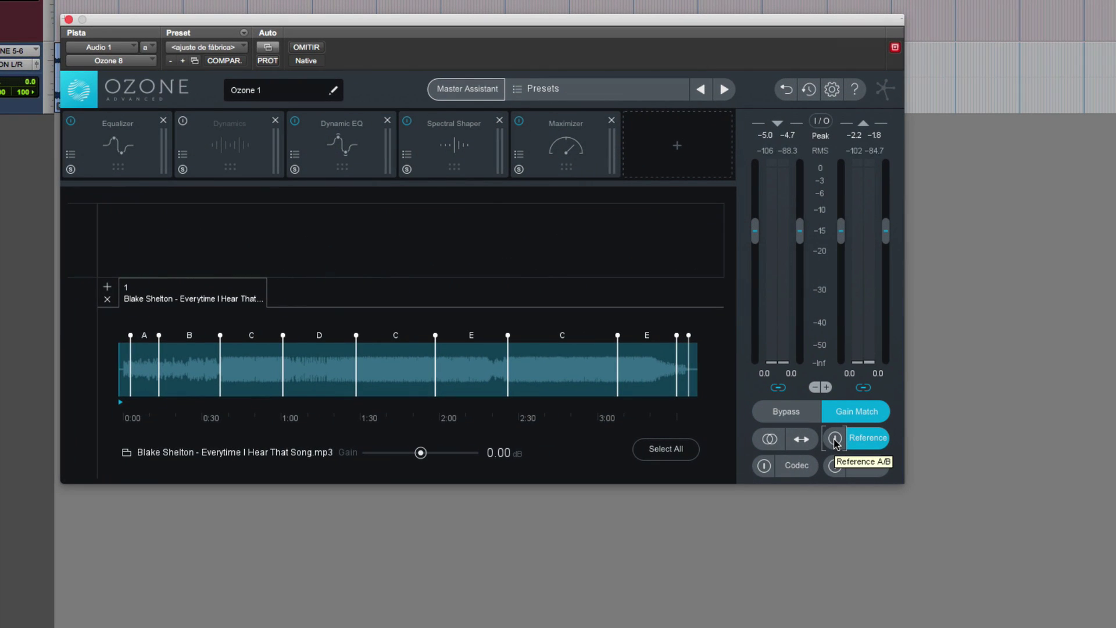
pyautogui.press('space')
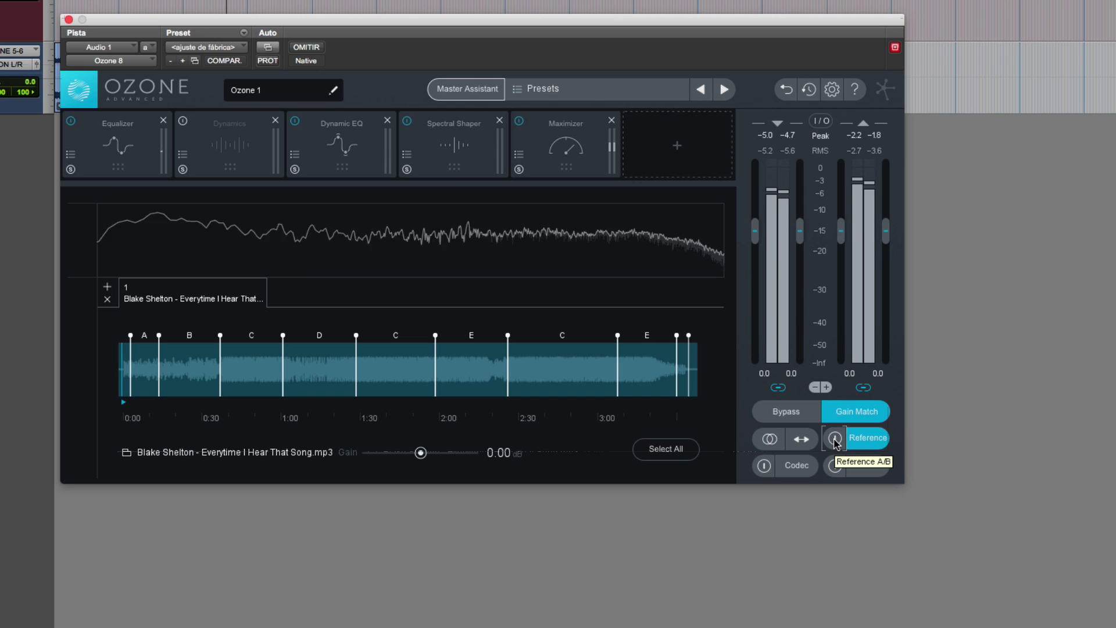
pyautogui.click(310, 366)
pyautogui.press('space')
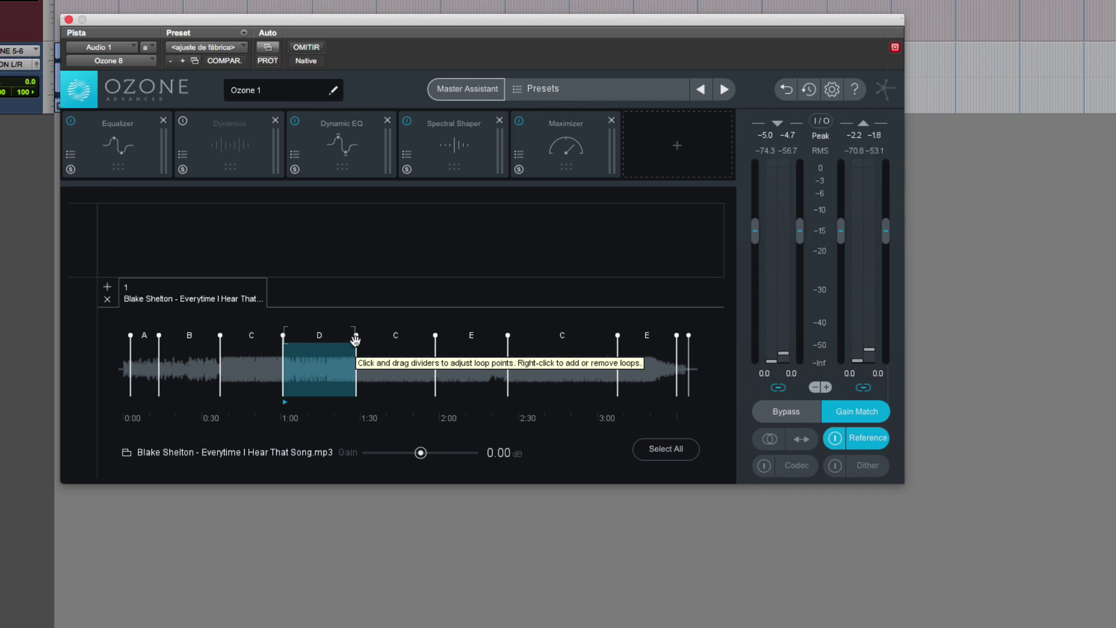
# Loop section D of the reference track and play it against the master, switching between the two to compare them
pyautogui.click(243, 382)
pyautogui.click(319, 379)
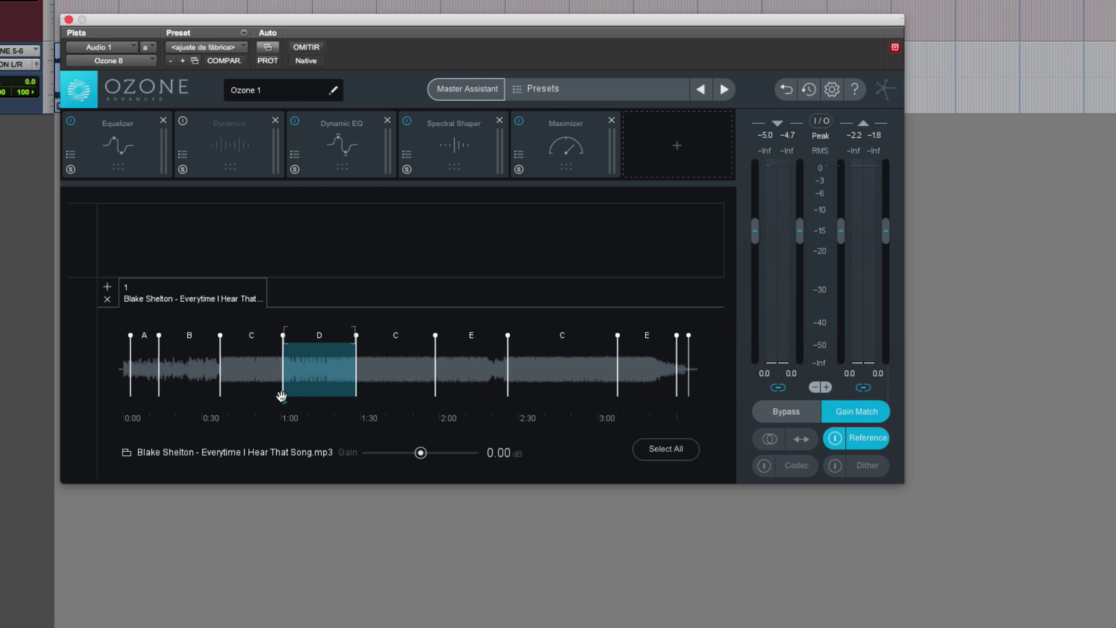
pyautogui.press('space')
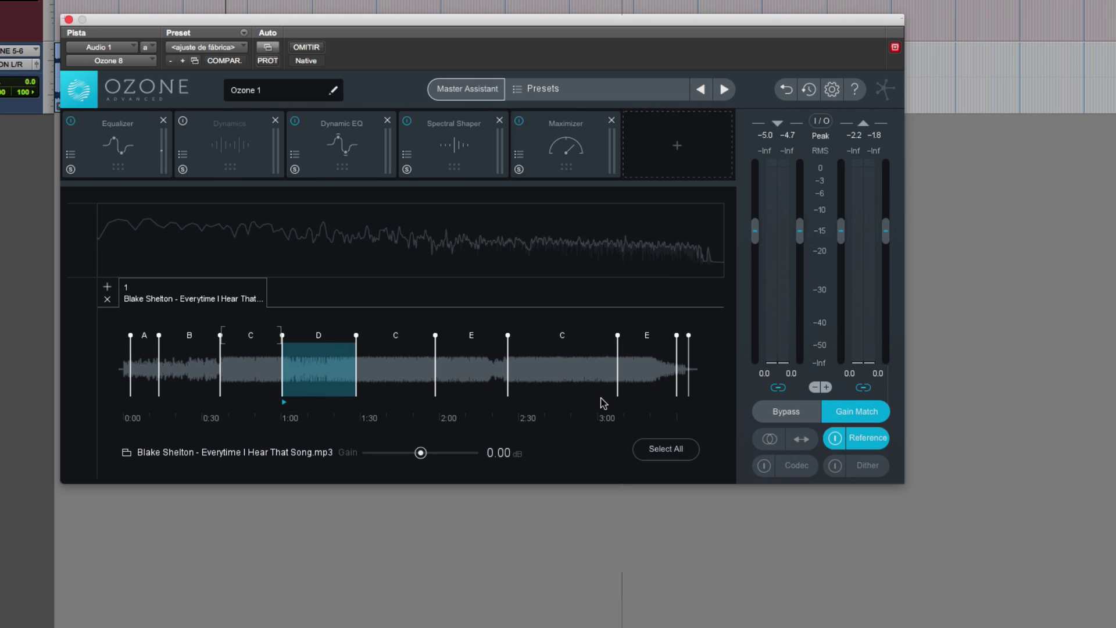
pyautogui.click(835, 439)
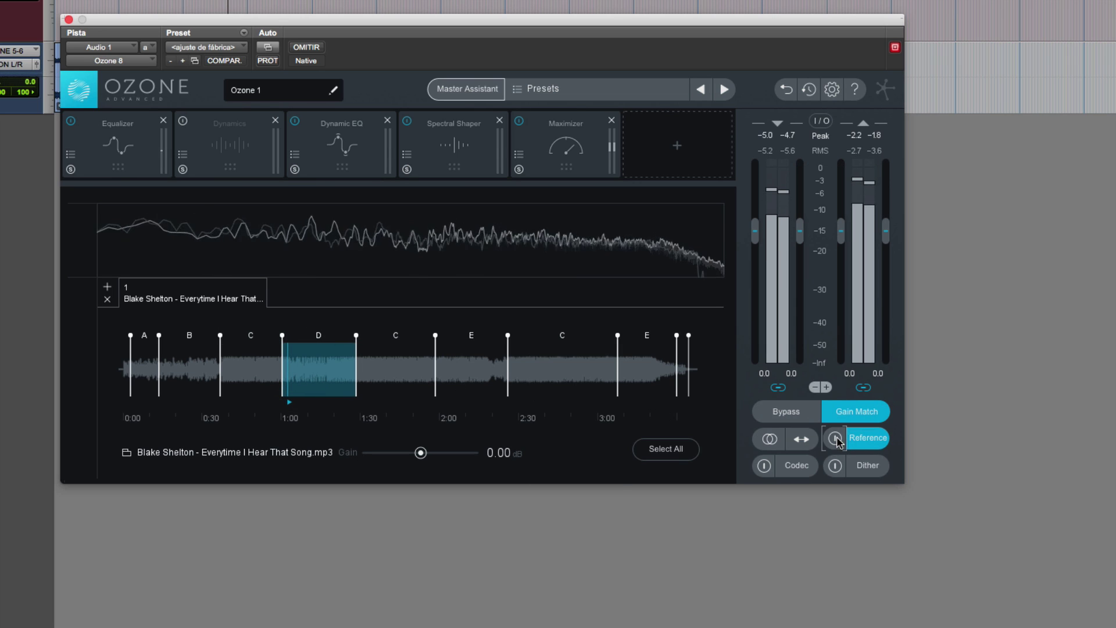
pyautogui.click(834, 440)
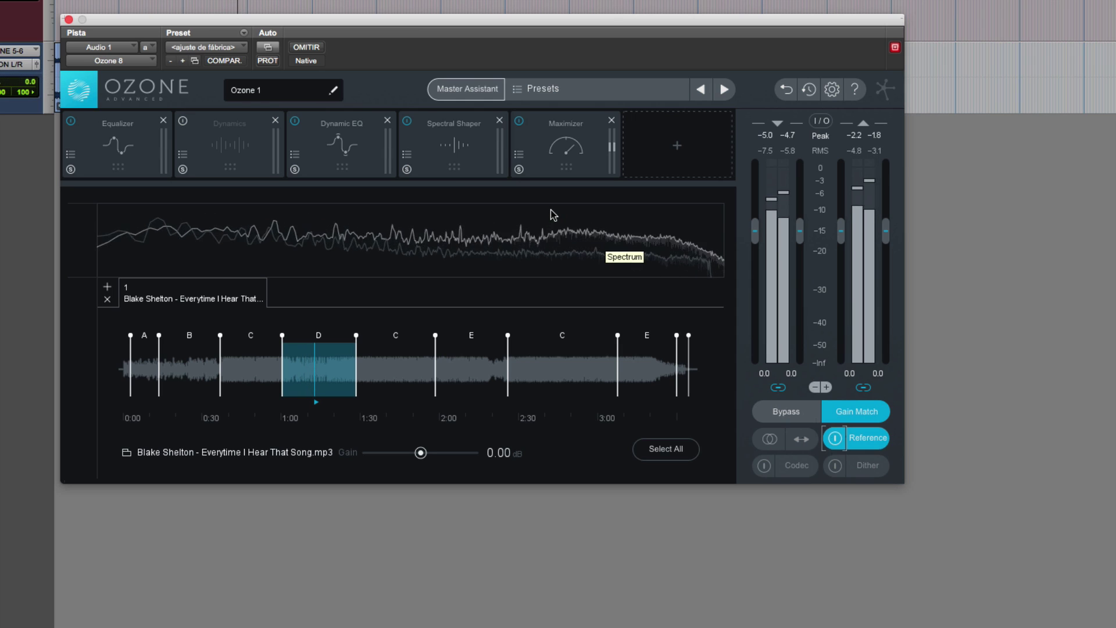
pyautogui.click(836, 438)
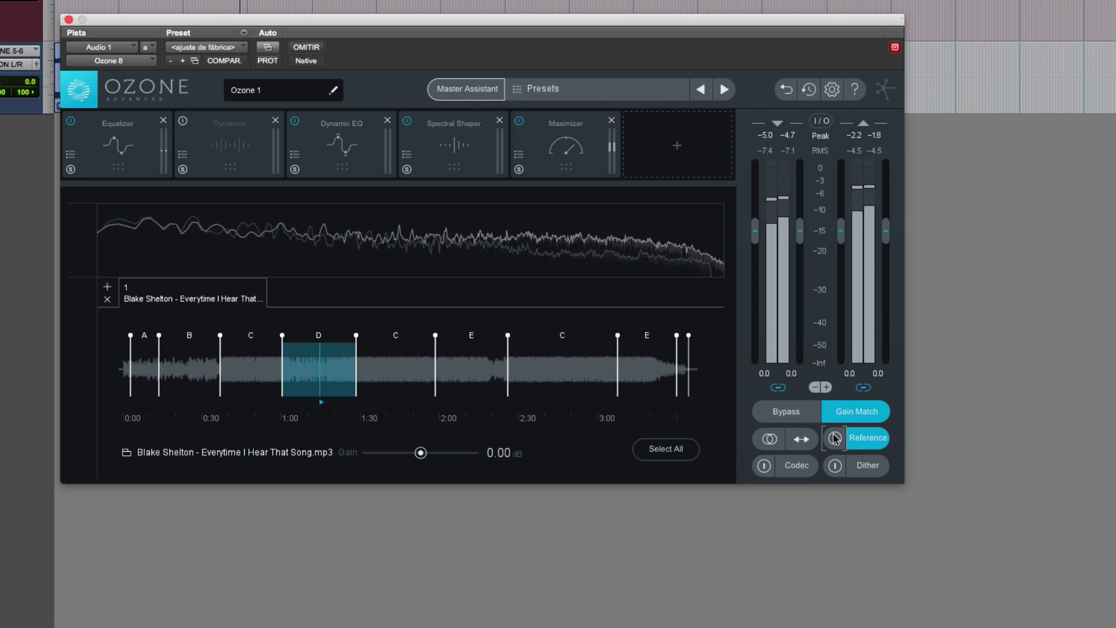
pyautogui.click(835, 438)
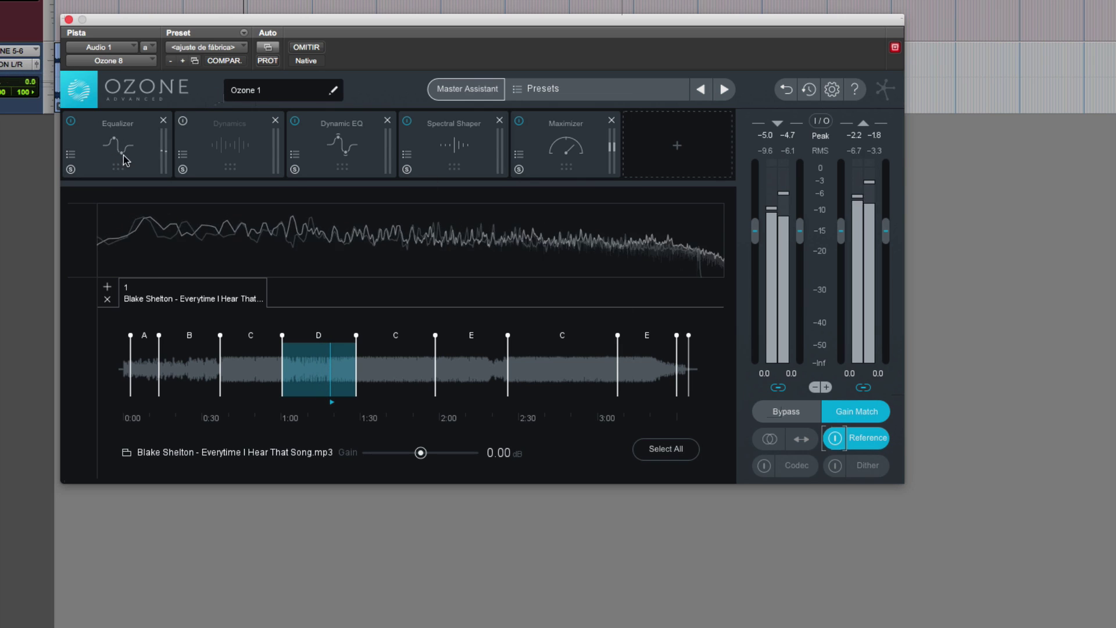
pyautogui.click(834, 439)
# Show the Equalizer's Matching controls and capture the master's spectrum as the source curve during playback
pyautogui.click(103, 145)
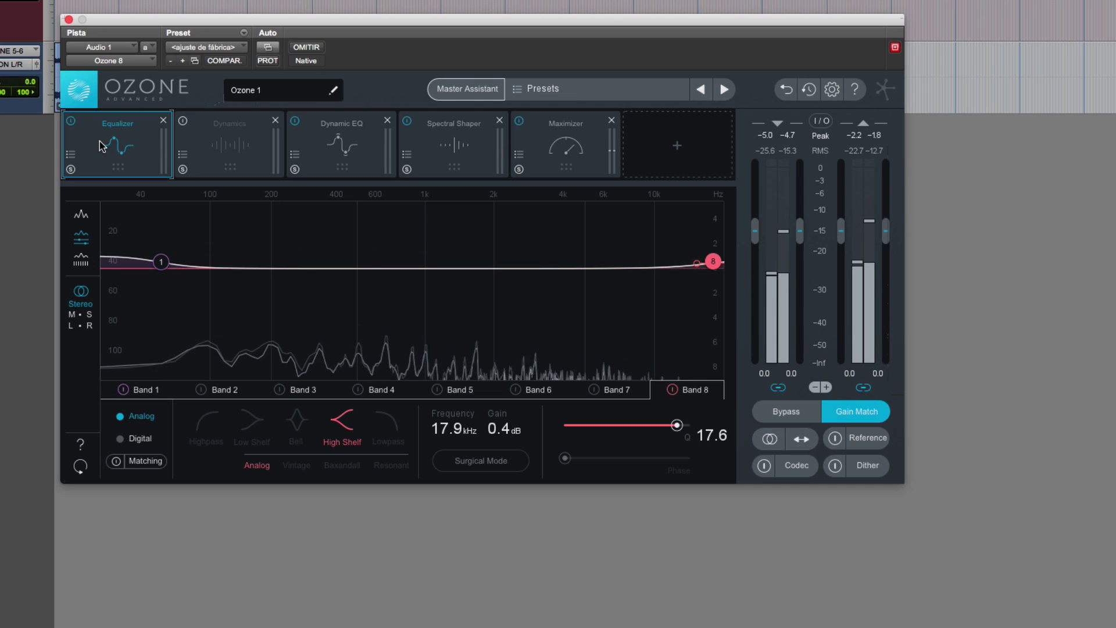
pyautogui.press('space')
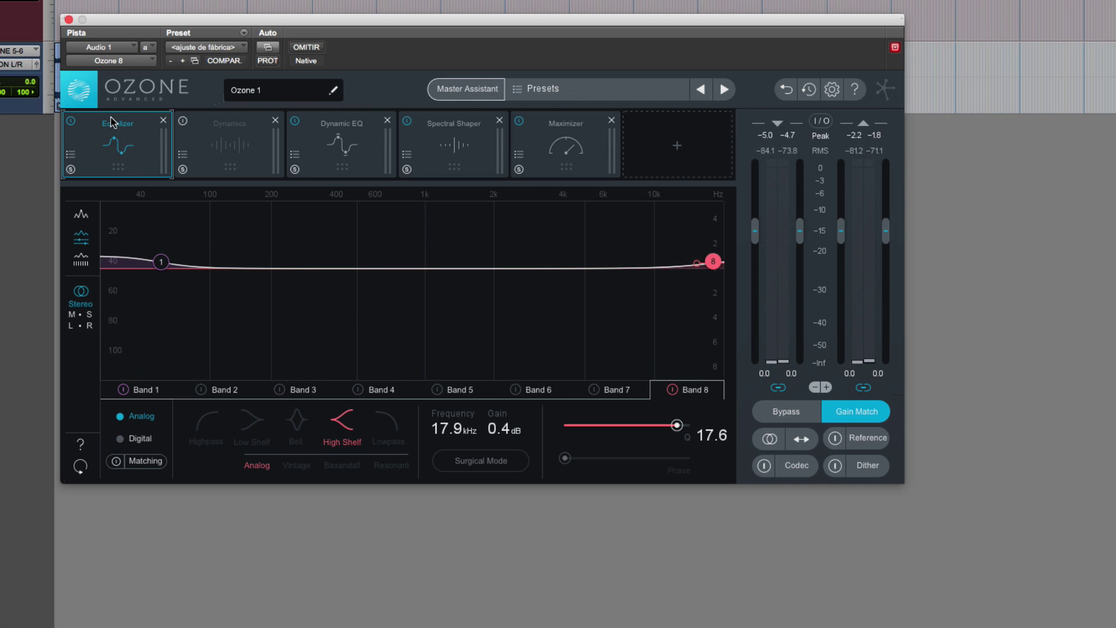
pyautogui.moveTo(236, 20); pyautogui.dragTo(277, 49)
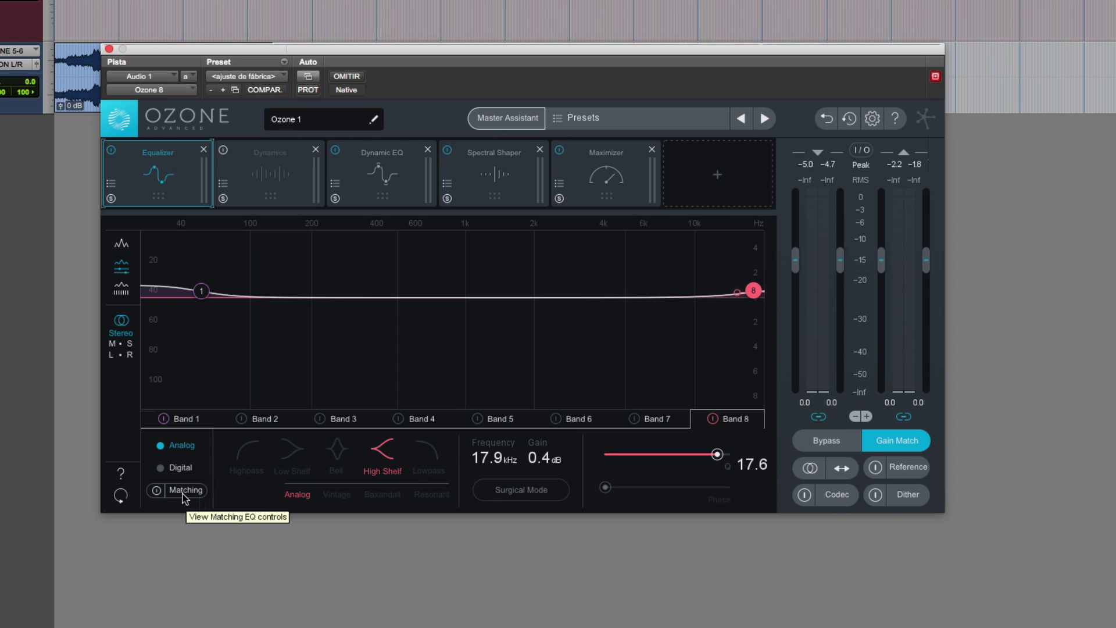
pyautogui.click(185, 491)
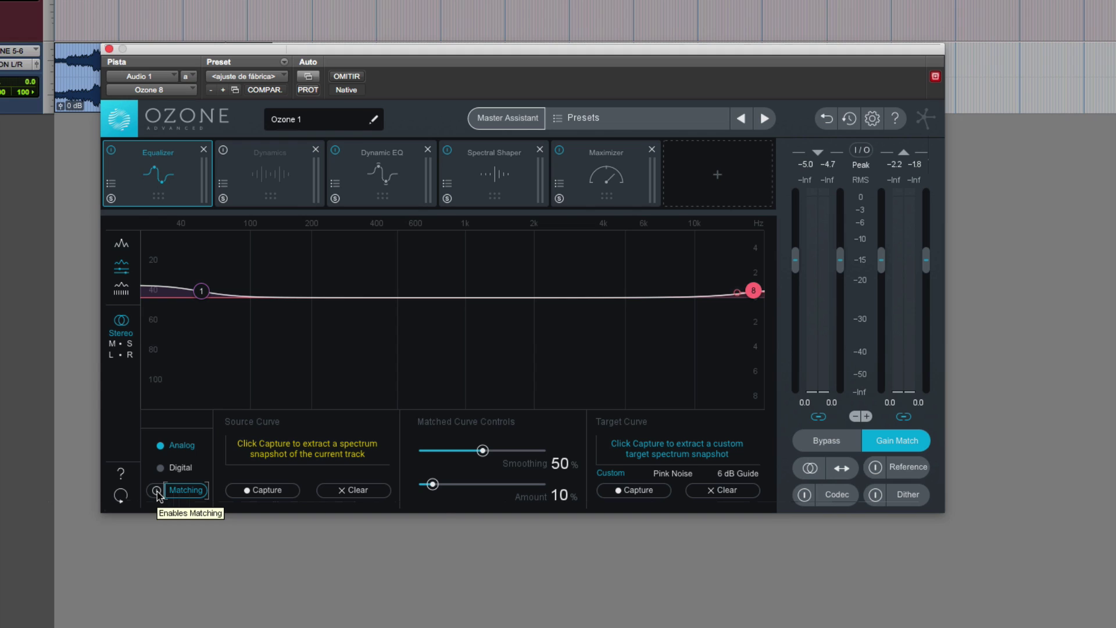
pyautogui.click(272, 493)
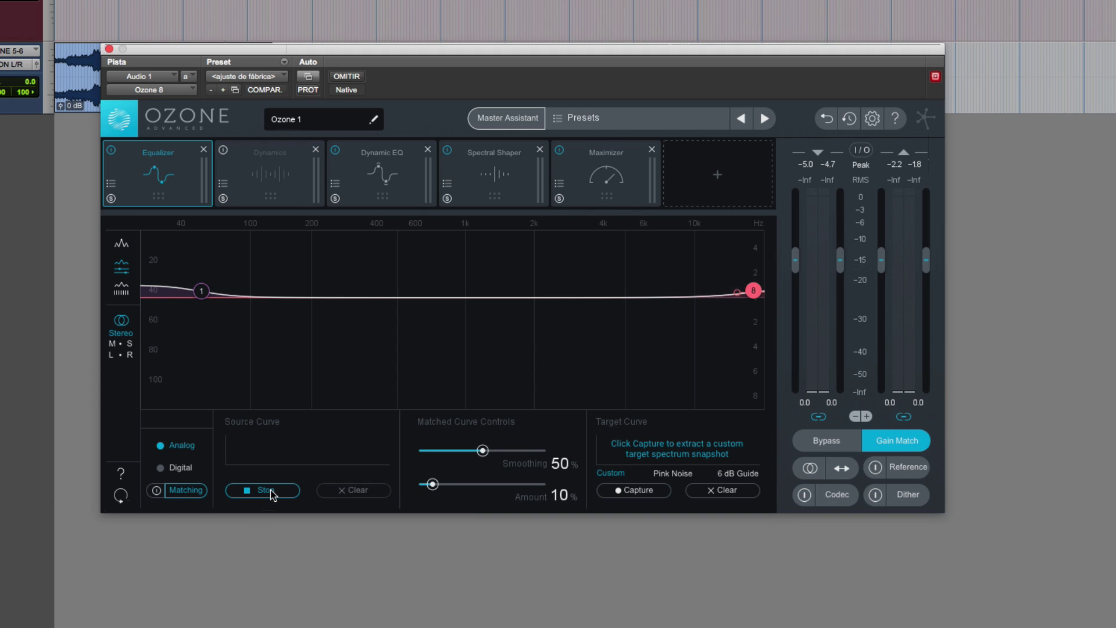
pyautogui.press('space')
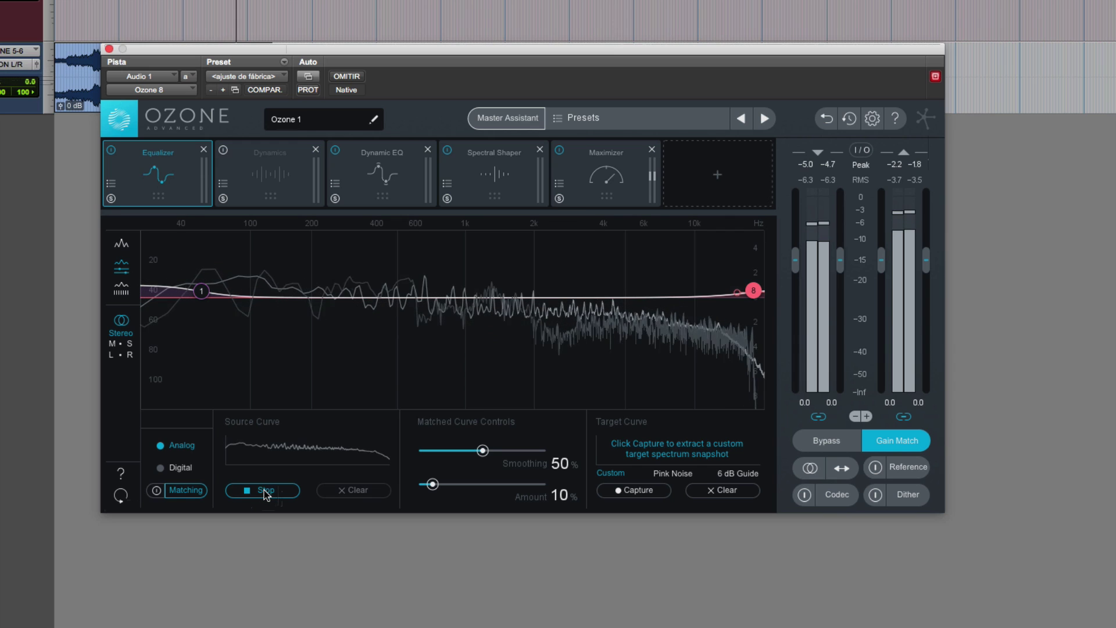
pyautogui.click(267, 491)
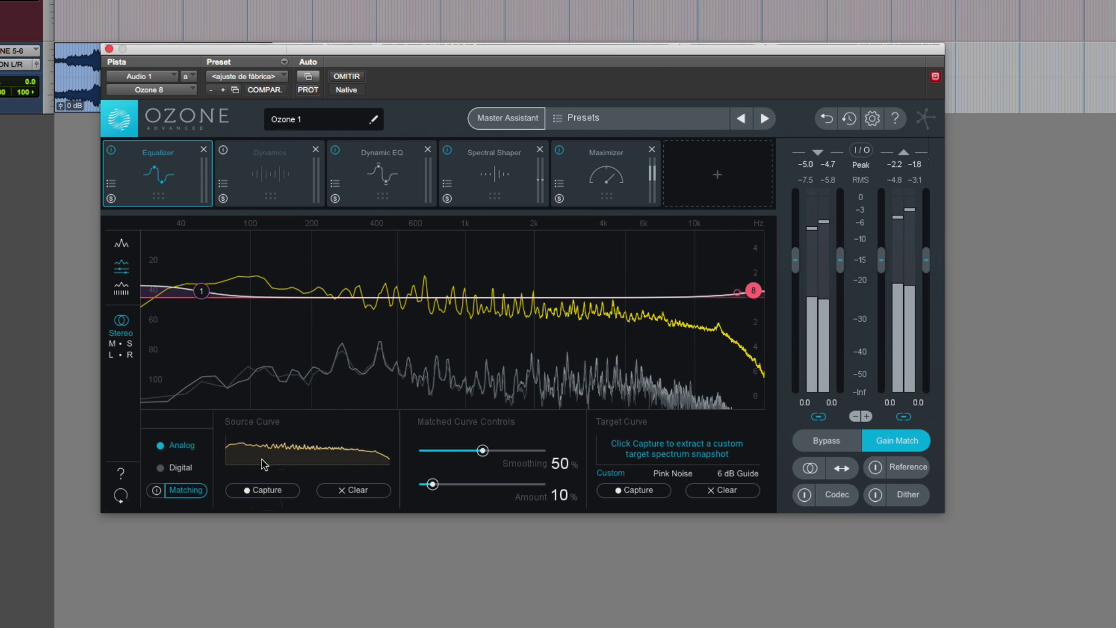
pyautogui.press('space')
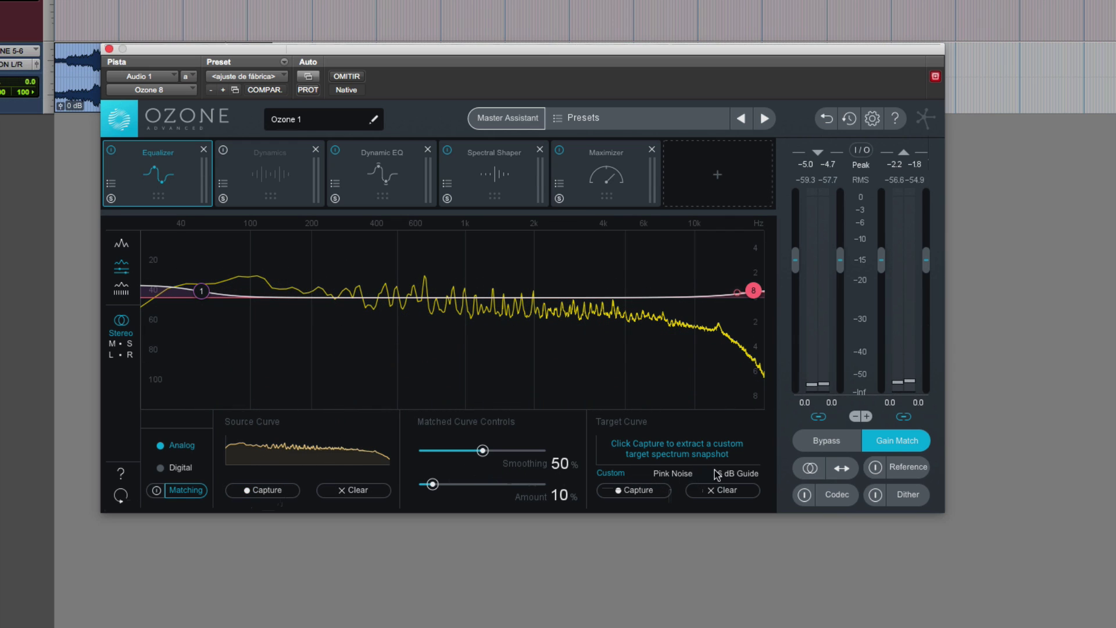
# Capture the reference track's spectrum as the custom target curve during playback, switching the reference loop to the first section C
pyautogui.click(875, 467)
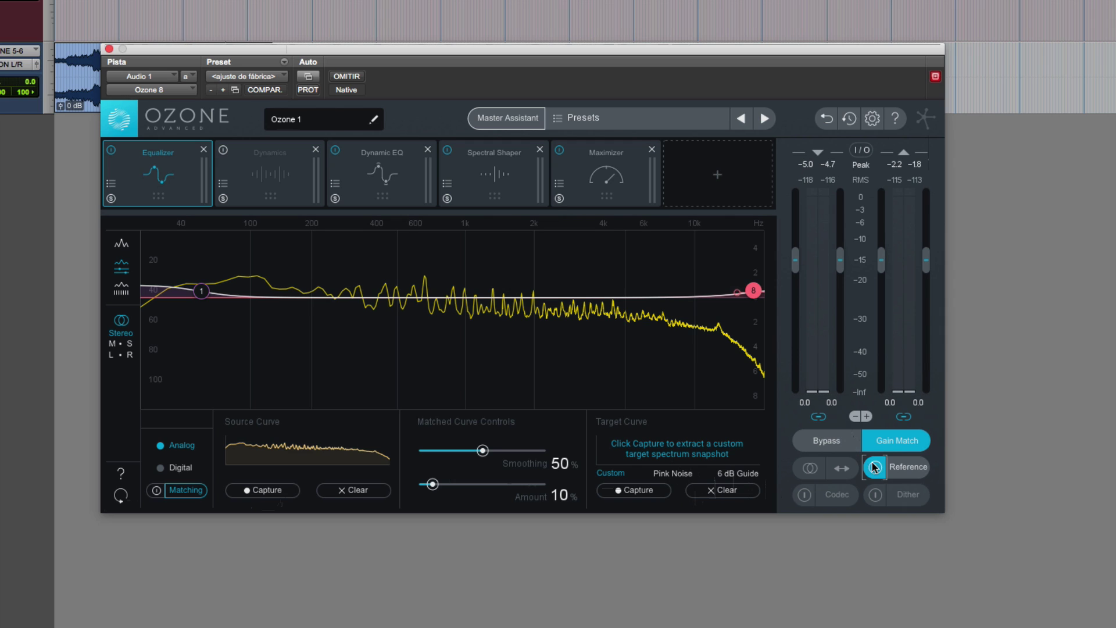
pyautogui.click(638, 490)
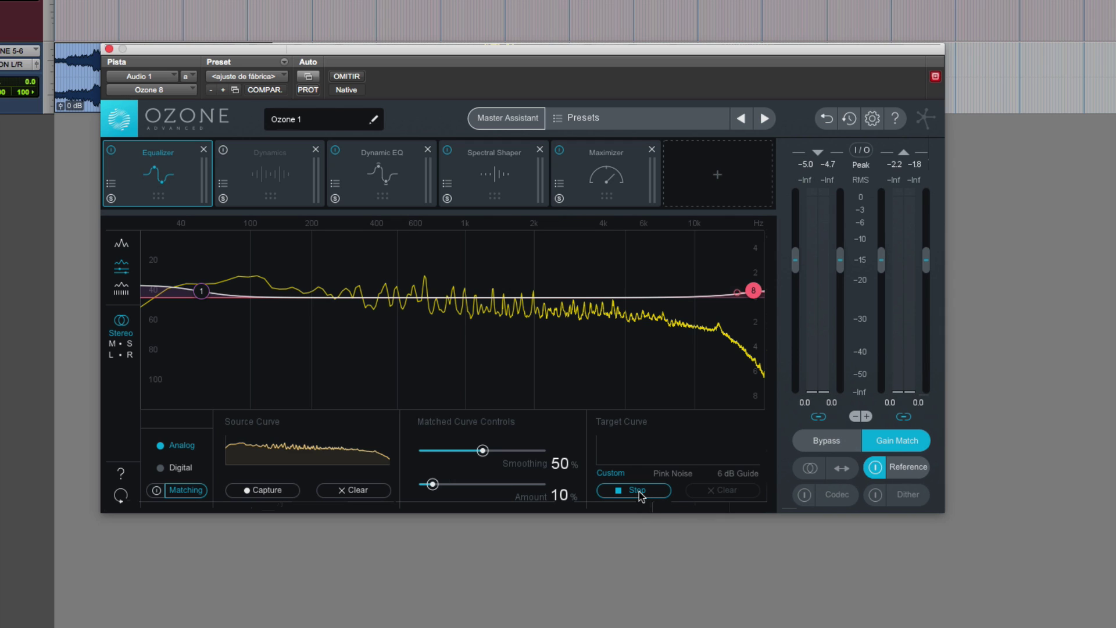
pyautogui.press('space')
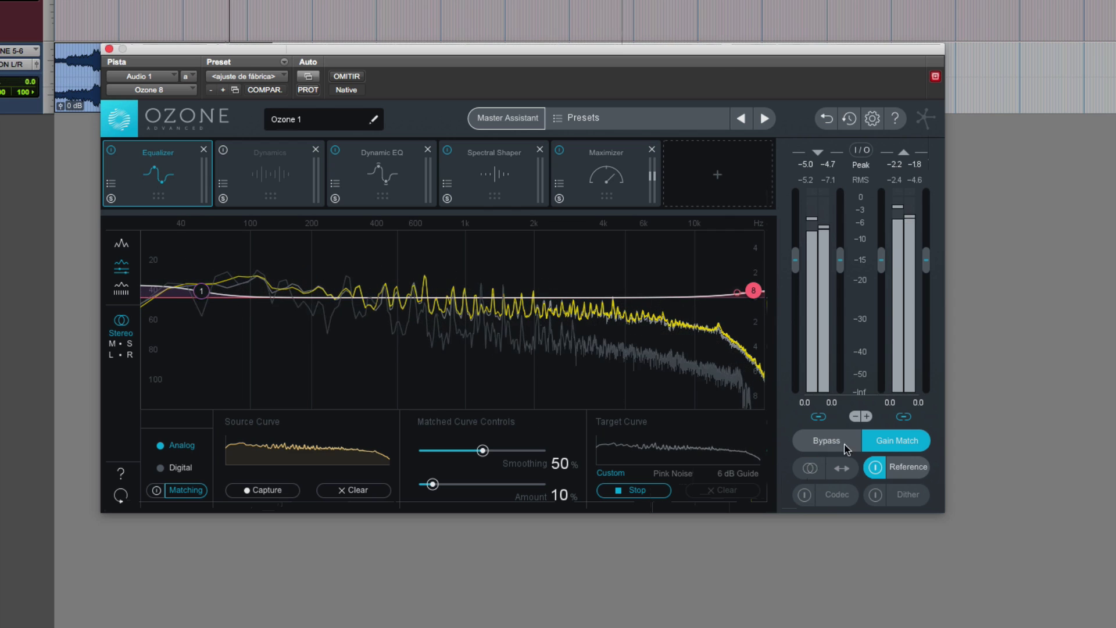
pyautogui.click(904, 467)
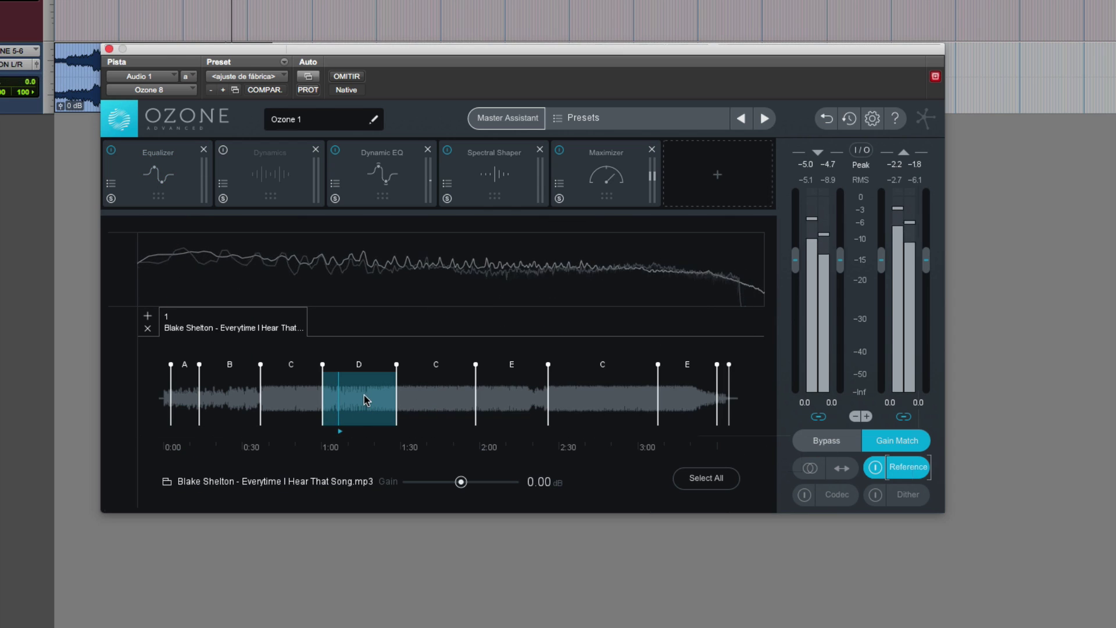
pyautogui.click(278, 403)
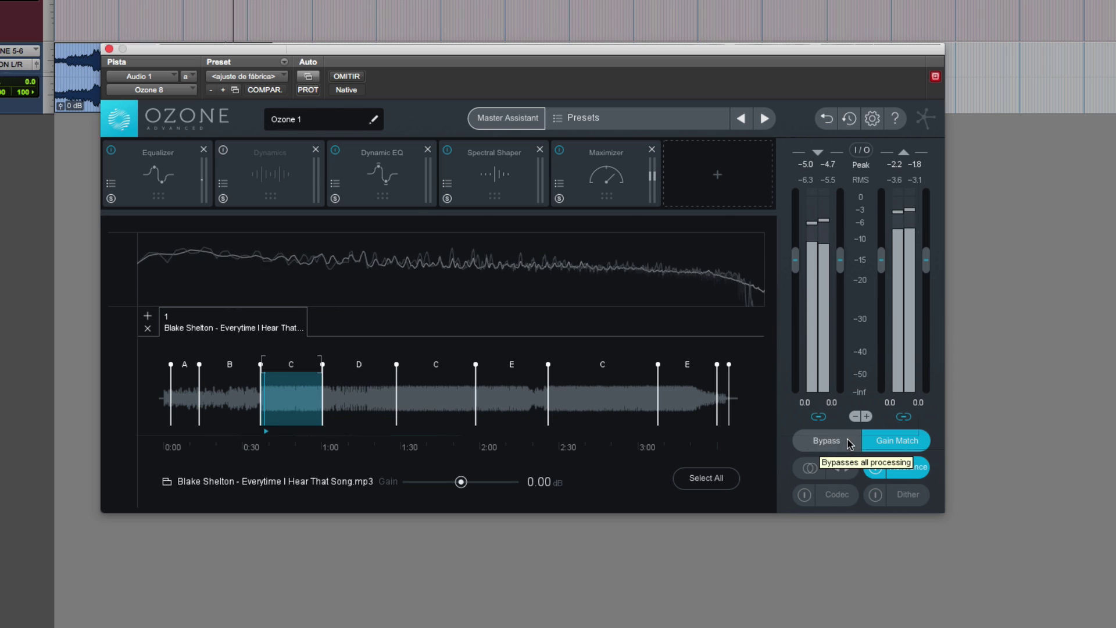
pyautogui.click(164, 176)
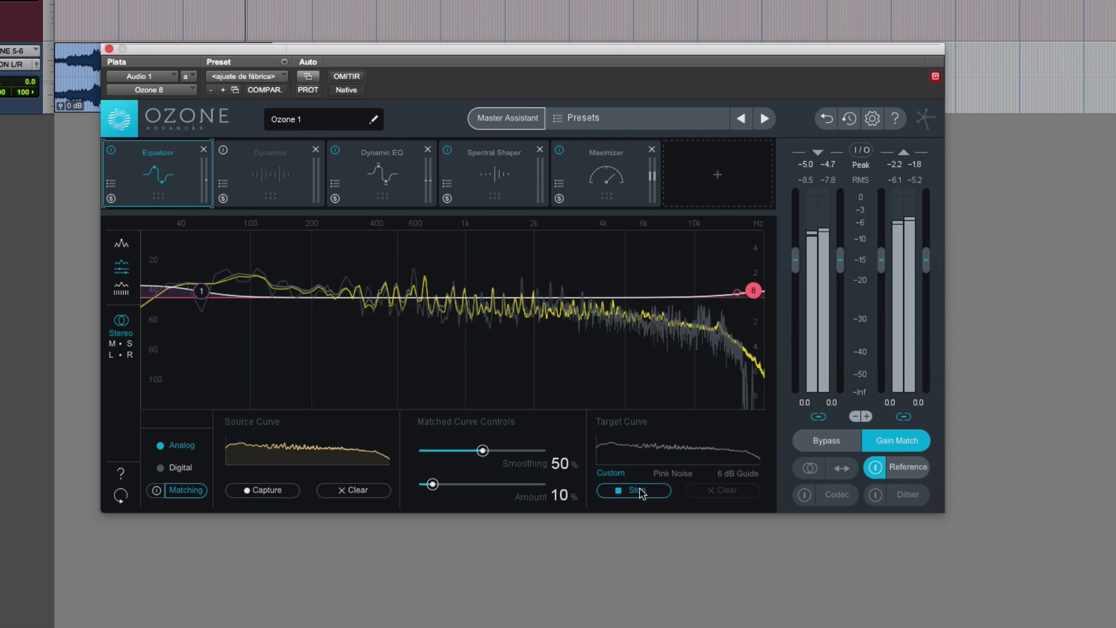
pyautogui.click(639, 493)
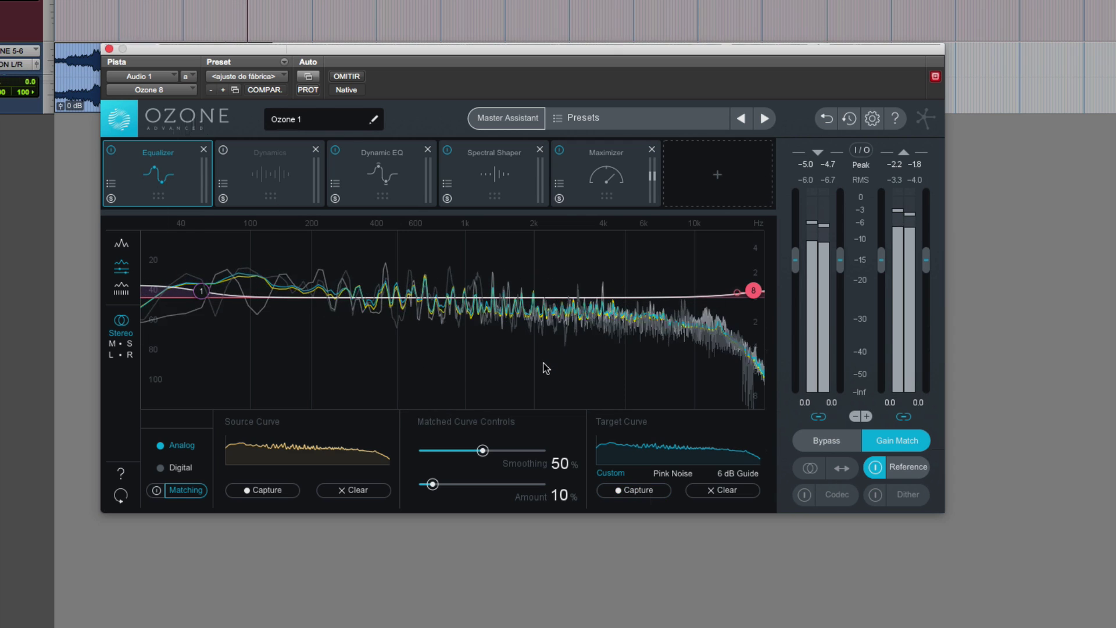
pyautogui.press('space')
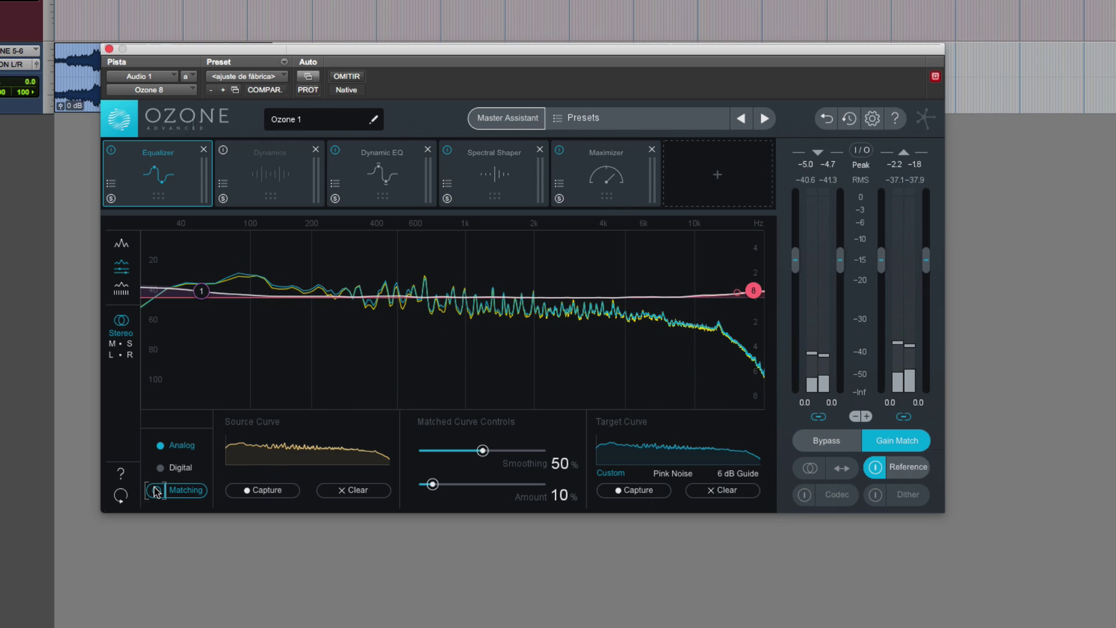
# Enable EQ matching with the Amount at 36% and play the matched master
pyautogui.moveTo(432, 485); pyautogui.dragTo(465, 485)
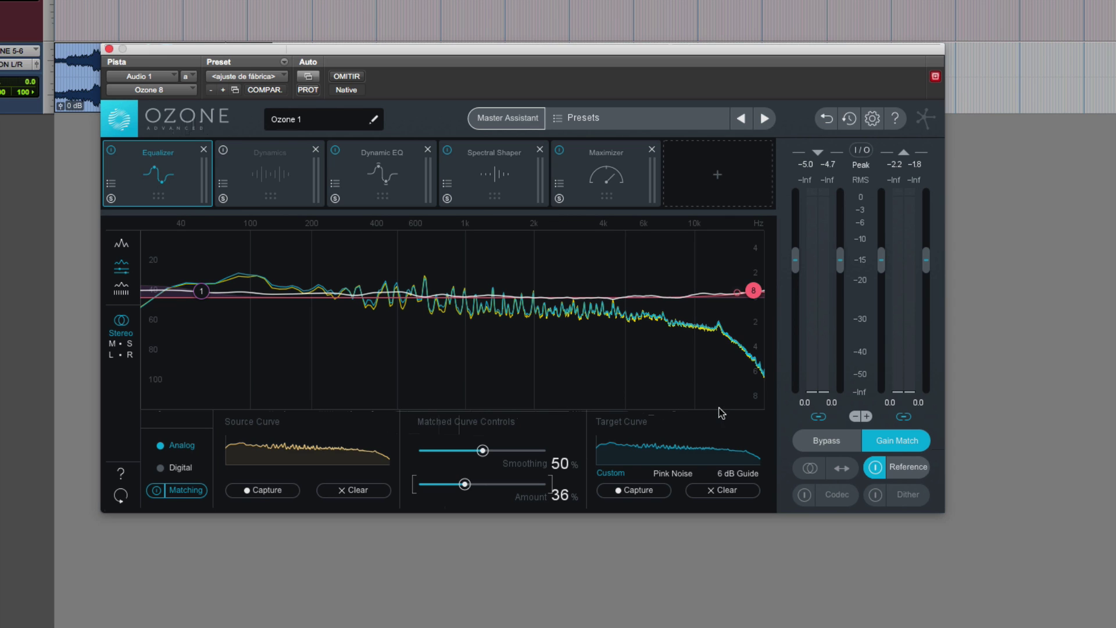
pyautogui.press('space')
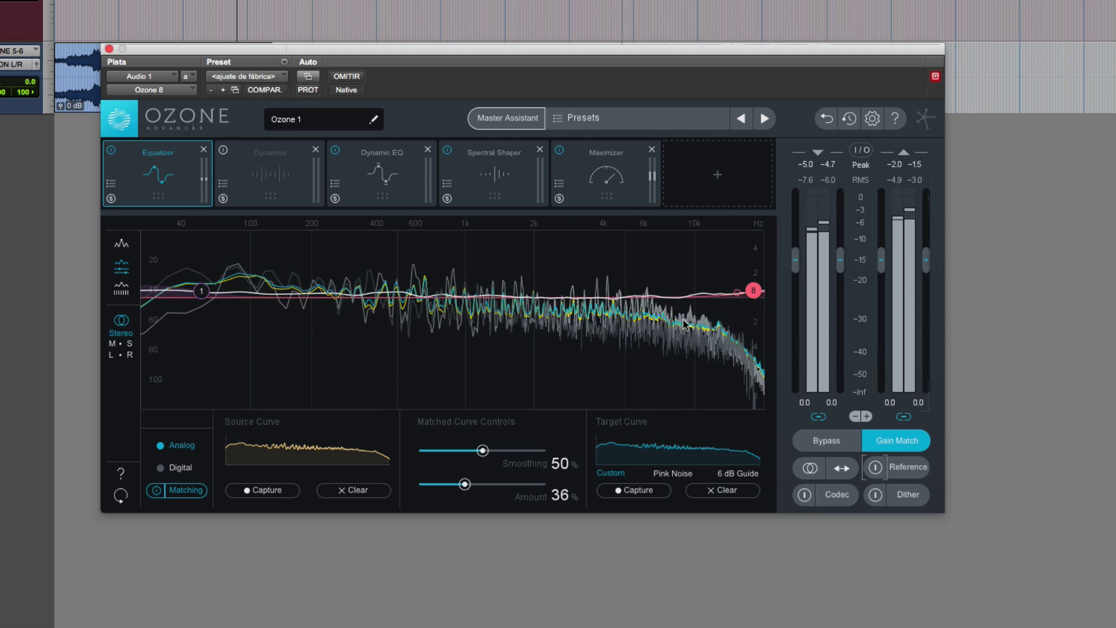
# Turn on Dither, try the 24-bit depth, set the bit depth to 16 (CD), and close the Ozone window
pyautogui.click(900, 499)
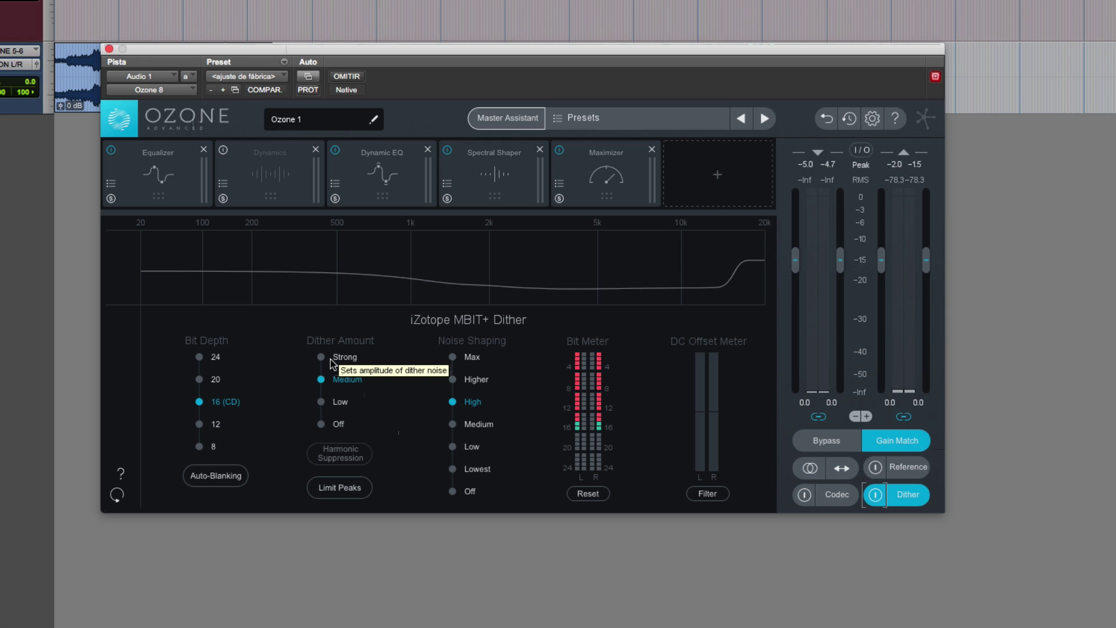
pyautogui.click(200, 358)
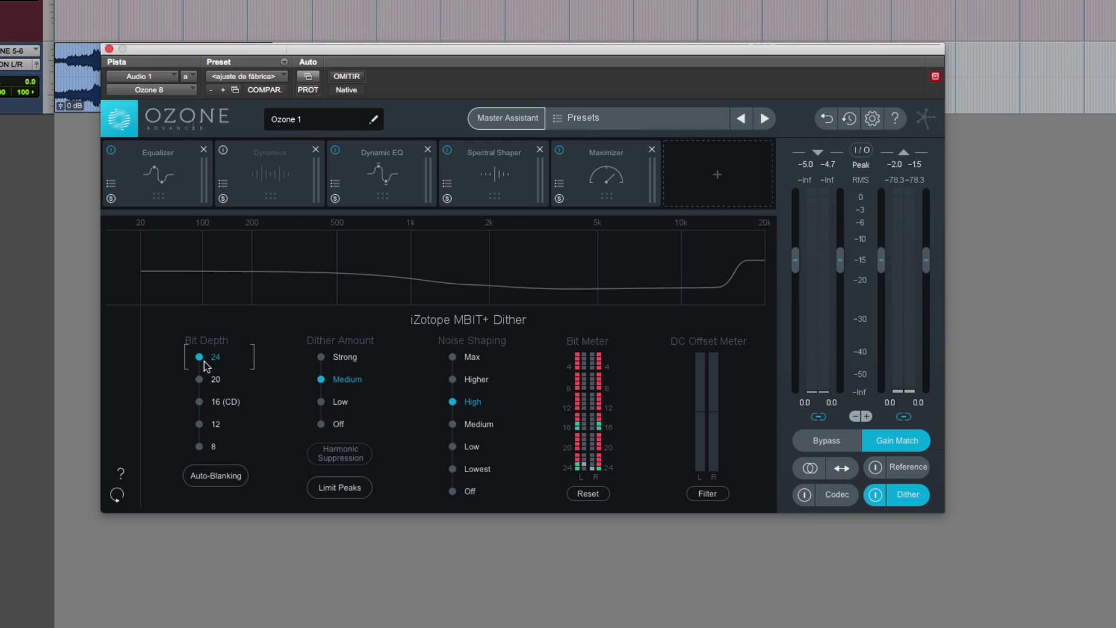
pyautogui.click(200, 400)
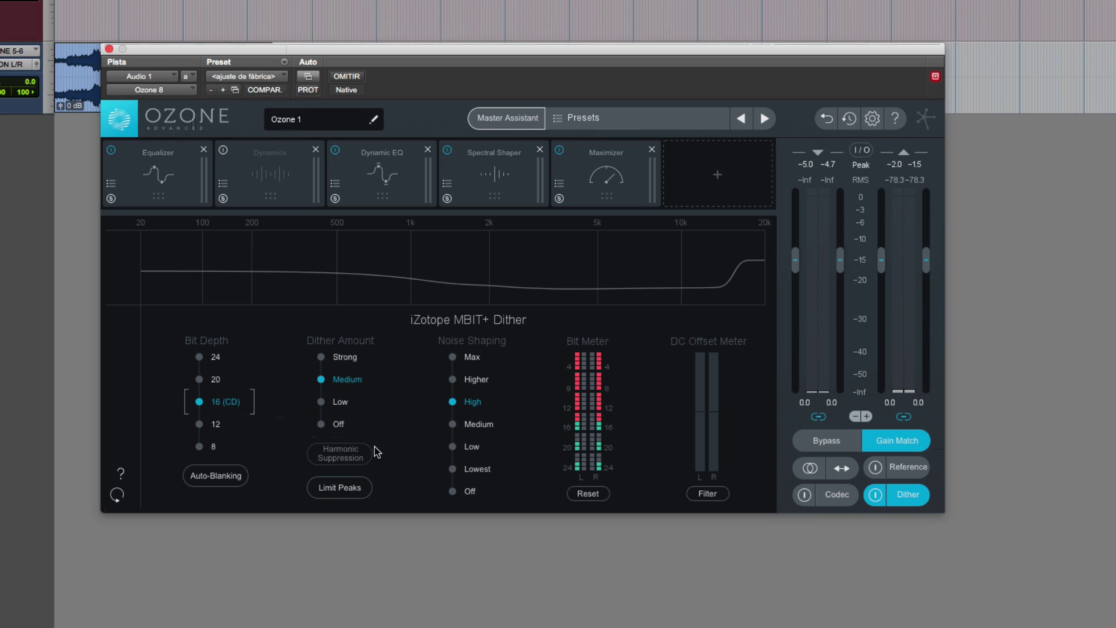
pyautogui.click(109, 48)
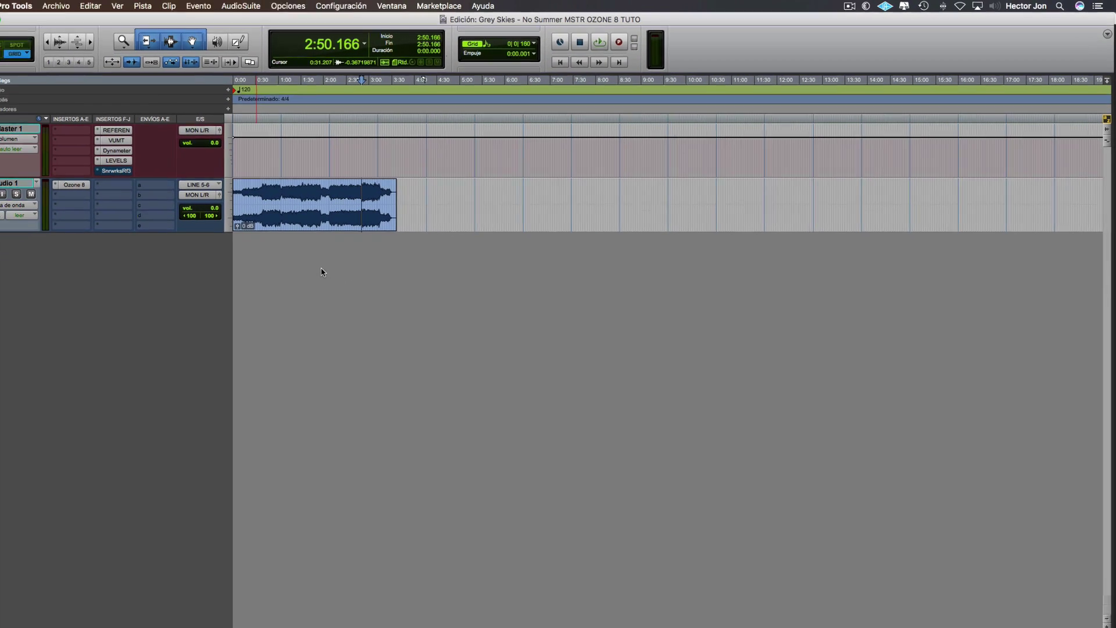
# Insert the iZotope Tonal Balance Control (stereo) plug-in on the Audio 1 track after Ozone 8
pyautogui.click(105, 192)
pyautogui.moveTo(137, 211)
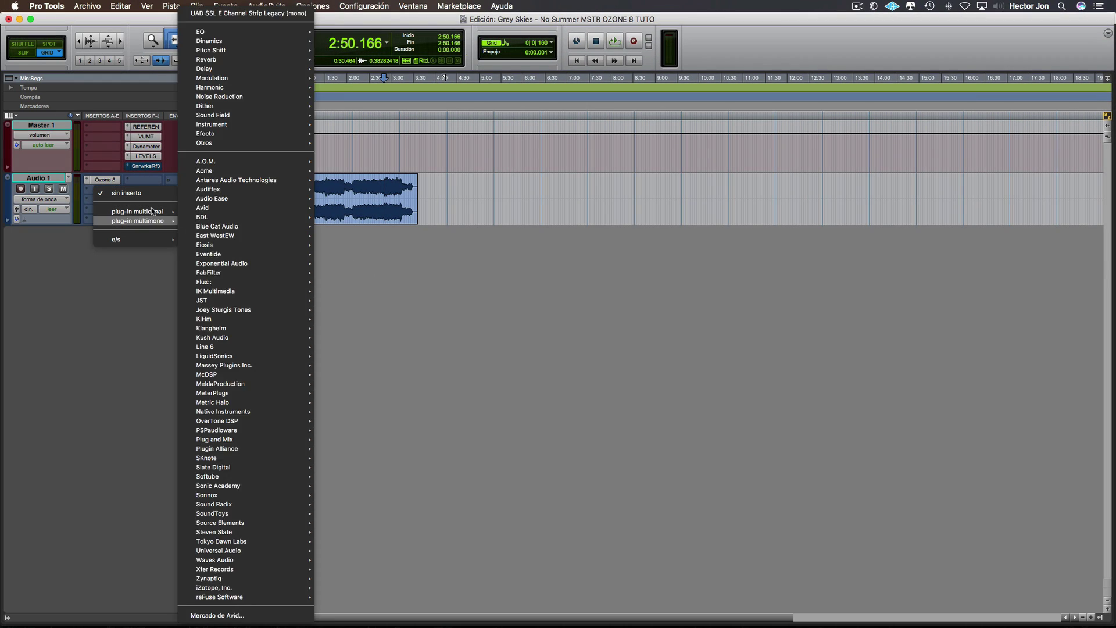
pyautogui.moveTo(220, 370)
pyautogui.scroll(-5, 233, 558)
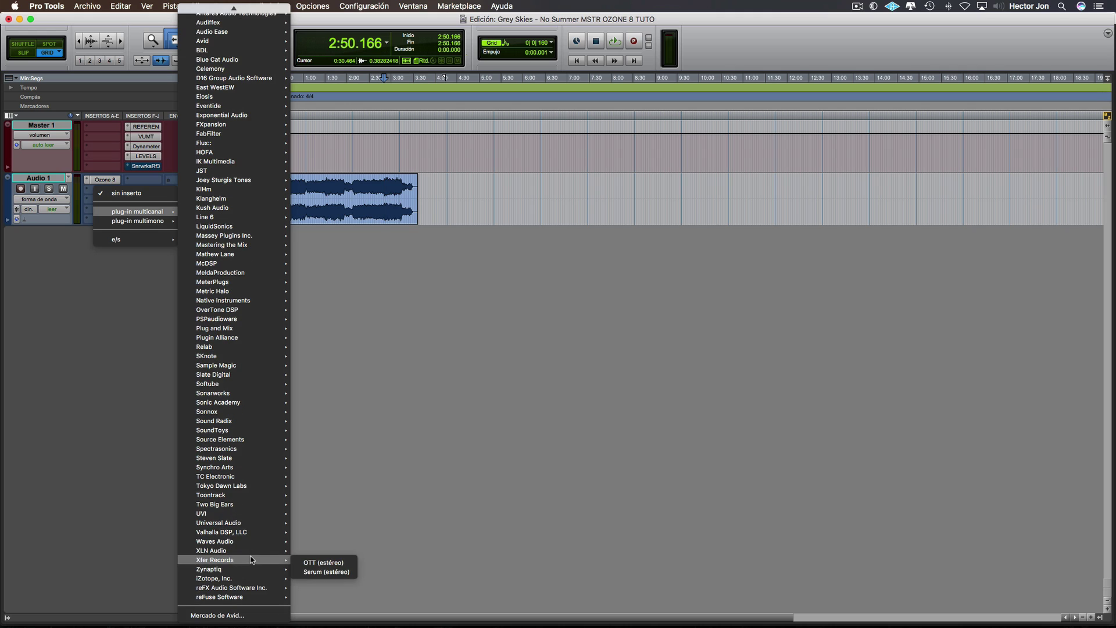
pyautogui.moveTo(240, 580)
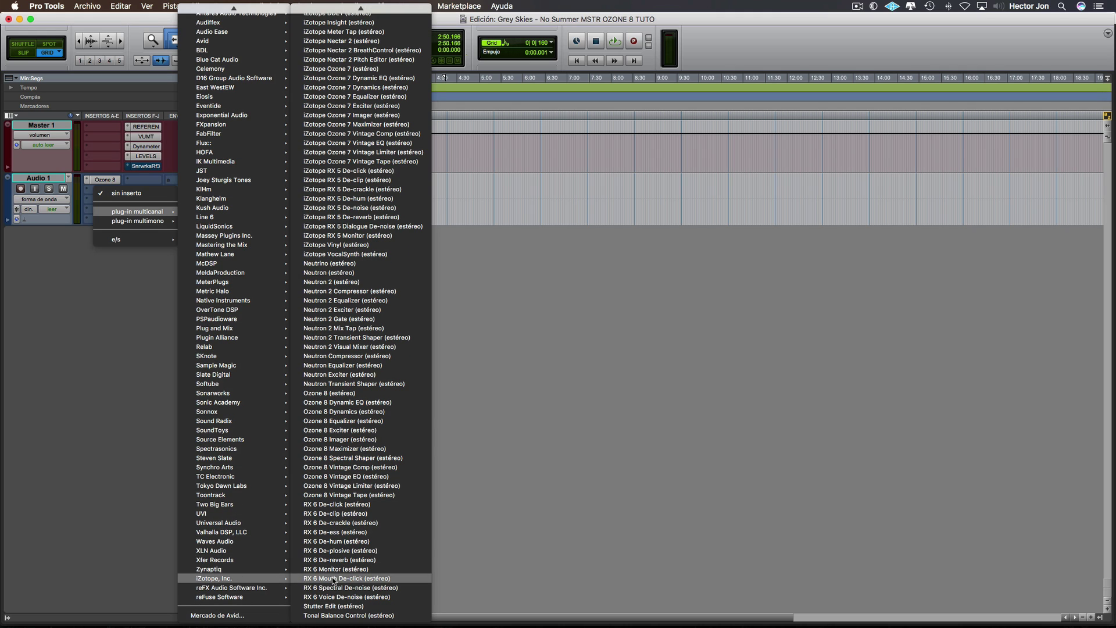
pyautogui.click(349, 616)
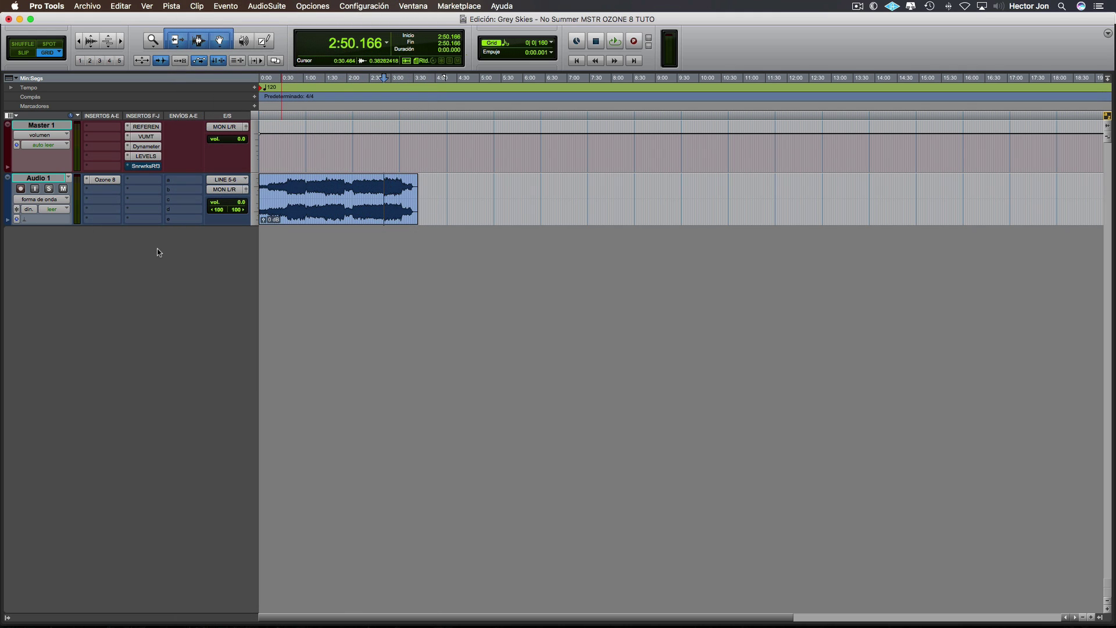
# Move the Tonal Balance Control window clear of the audio clip and link it to the Ozone 1 instance
pyautogui.moveTo(505, 186); pyautogui.dragTo(628, 163)
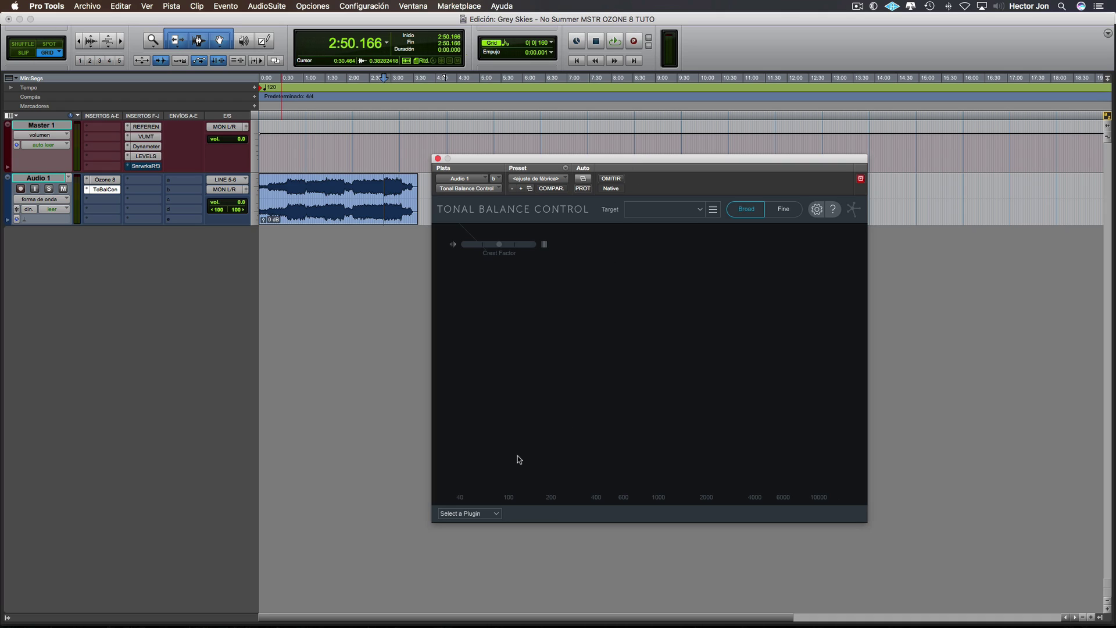
pyautogui.click(482, 513)
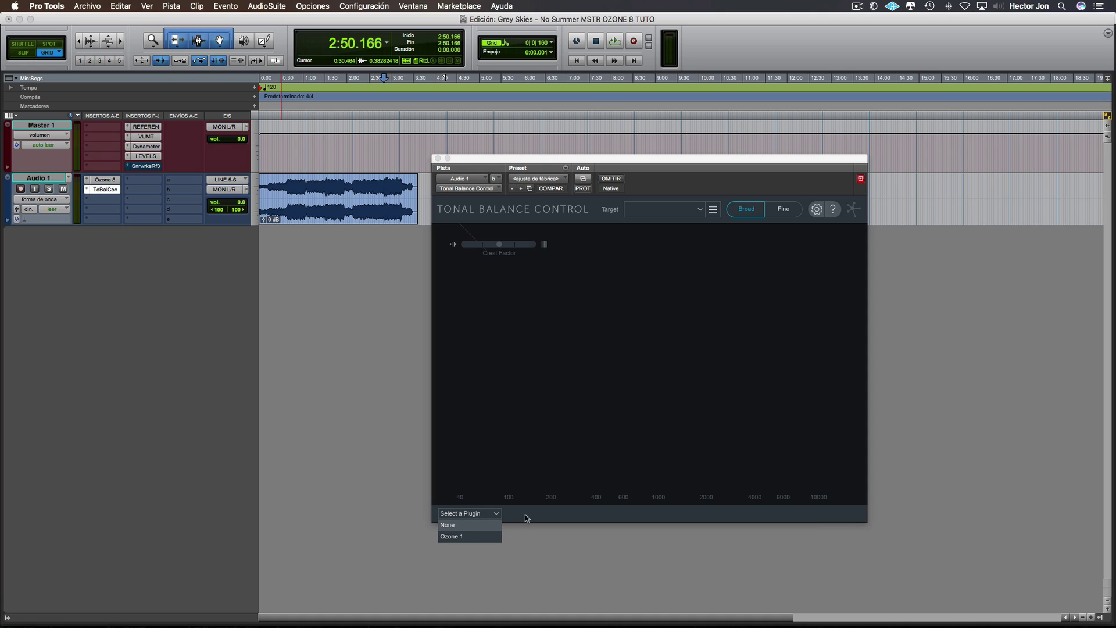
pyautogui.click(460, 536)
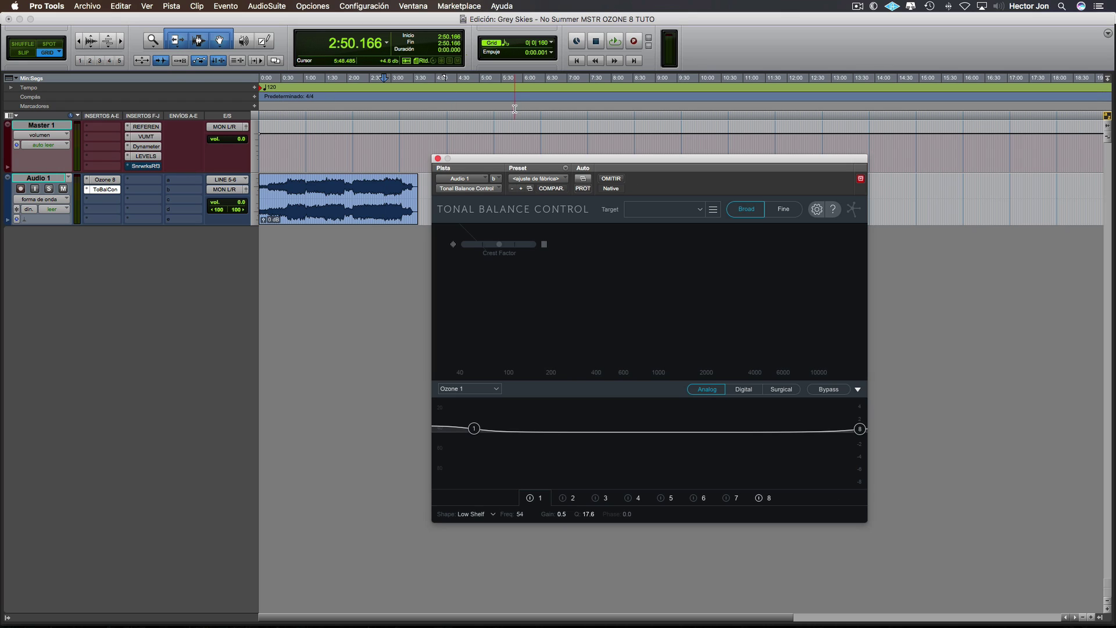
# Create a custom target curve from "Blake Shelton - Everytime I Hear That Song.mp3" and move the Tonal Balance Control window higher
pyautogui.moveTo(536, 157); pyautogui.dragTo(534, 162)
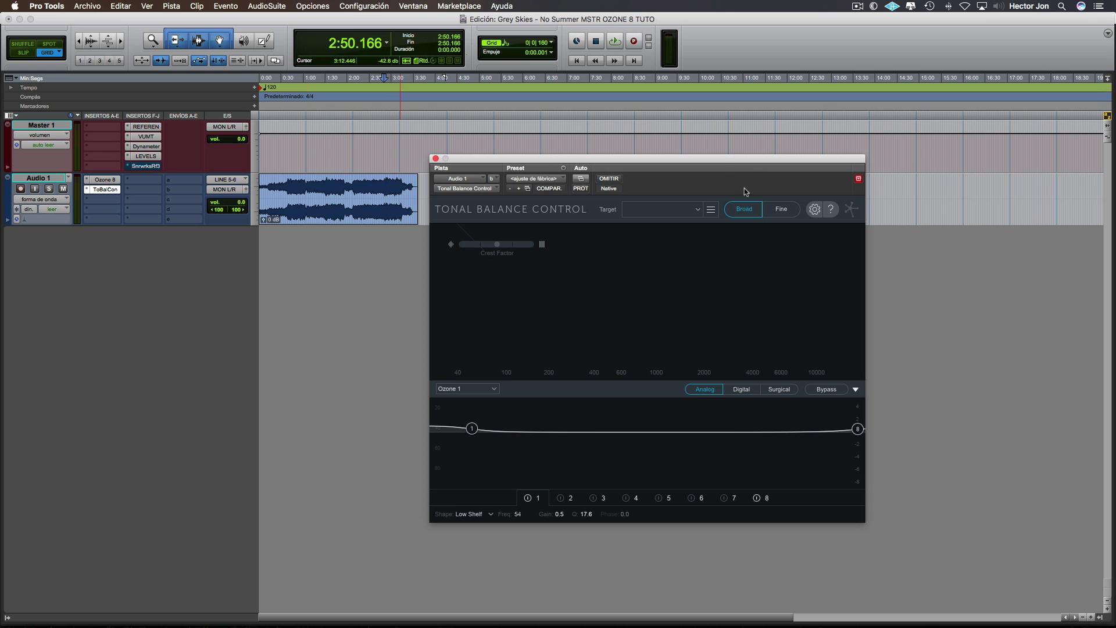
pyautogui.click(712, 212)
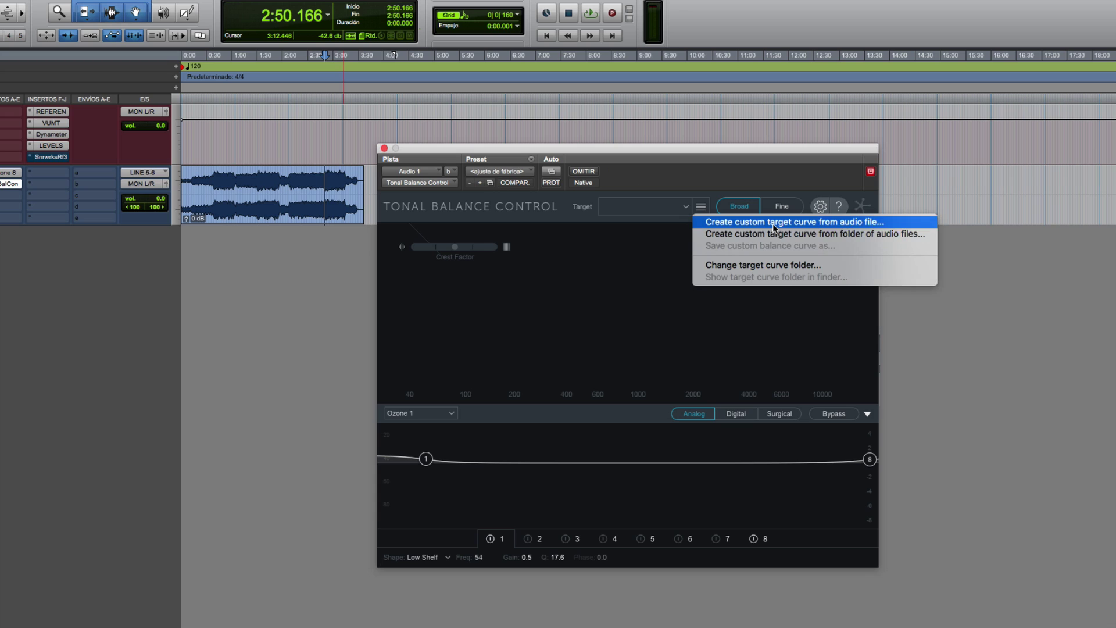
pyautogui.click(775, 223)
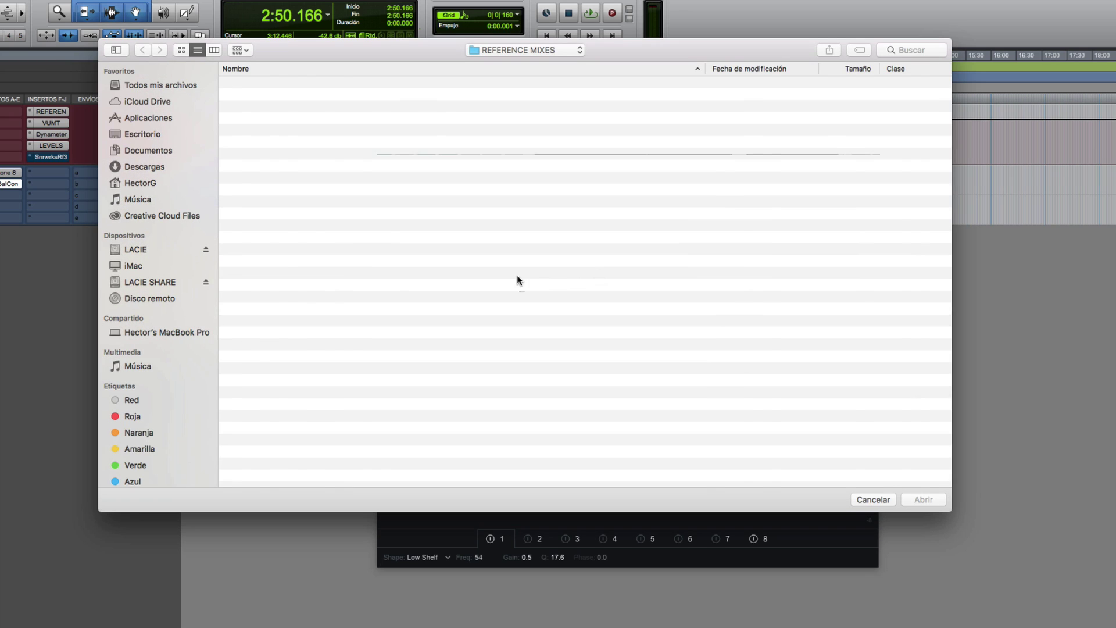
pyautogui.click(370, 97)
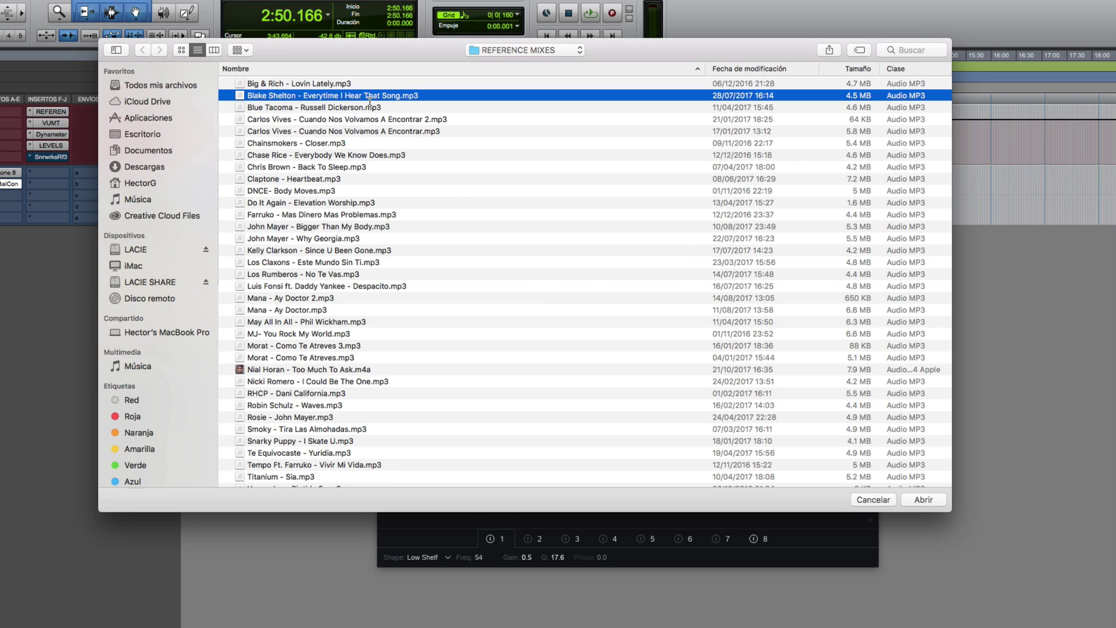
pyautogui.click(921, 500)
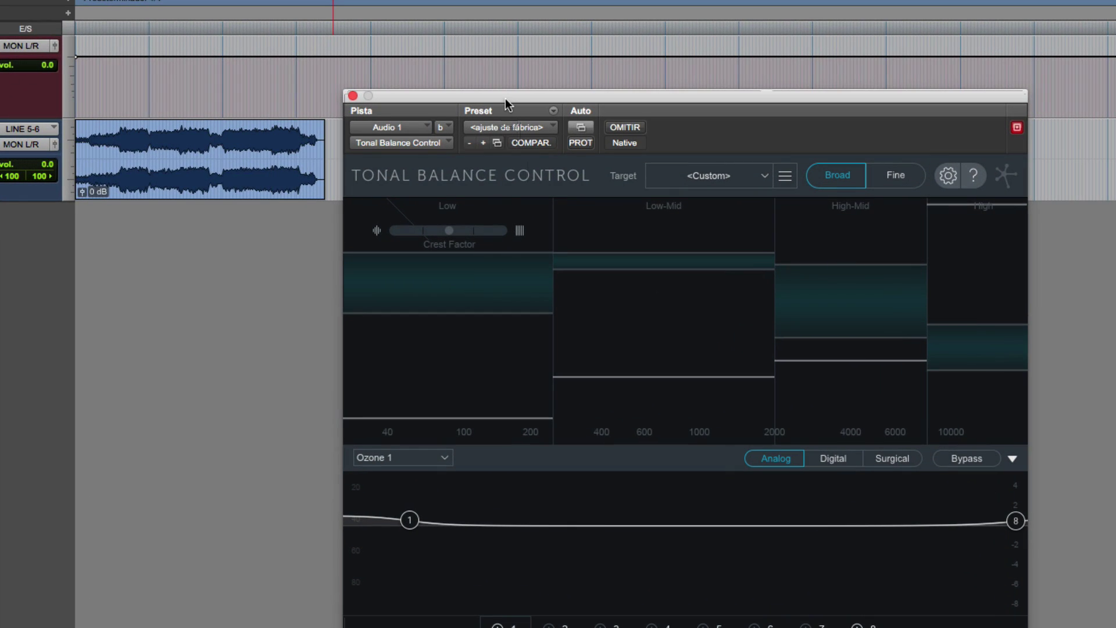
pyautogui.moveTo(496, 150); pyautogui.dragTo(486, 117)
pyautogui.moveTo(490, 53); pyautogui.dragTo(487, 46)
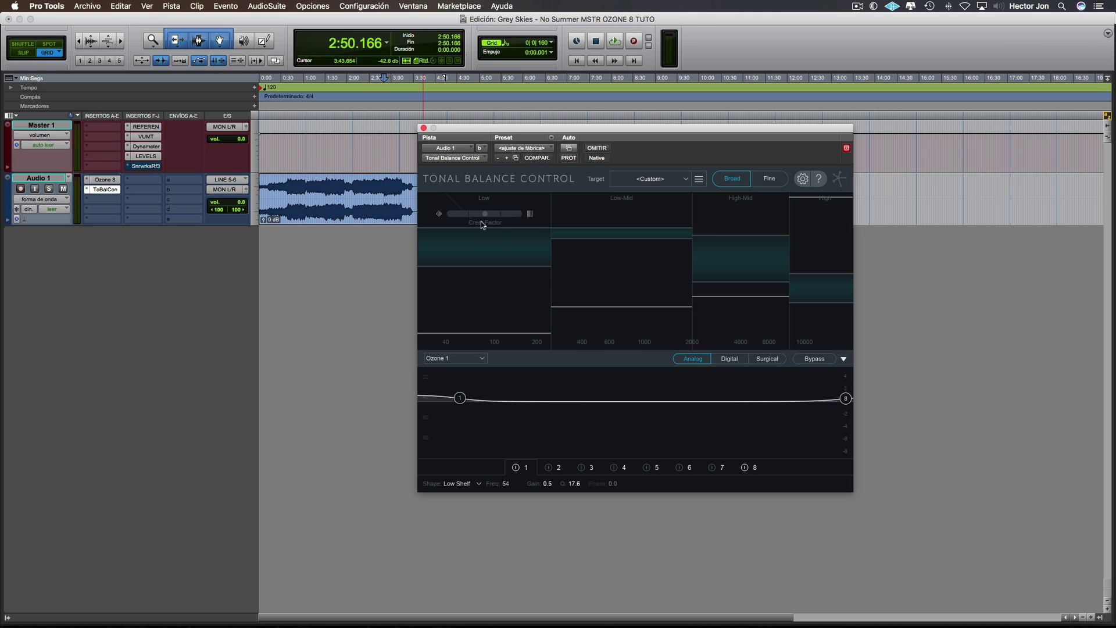
# Play the master in two passes to compare its Low, Low-Mid, High-Mid and High bands with the custom target
pyautogui.press('space')
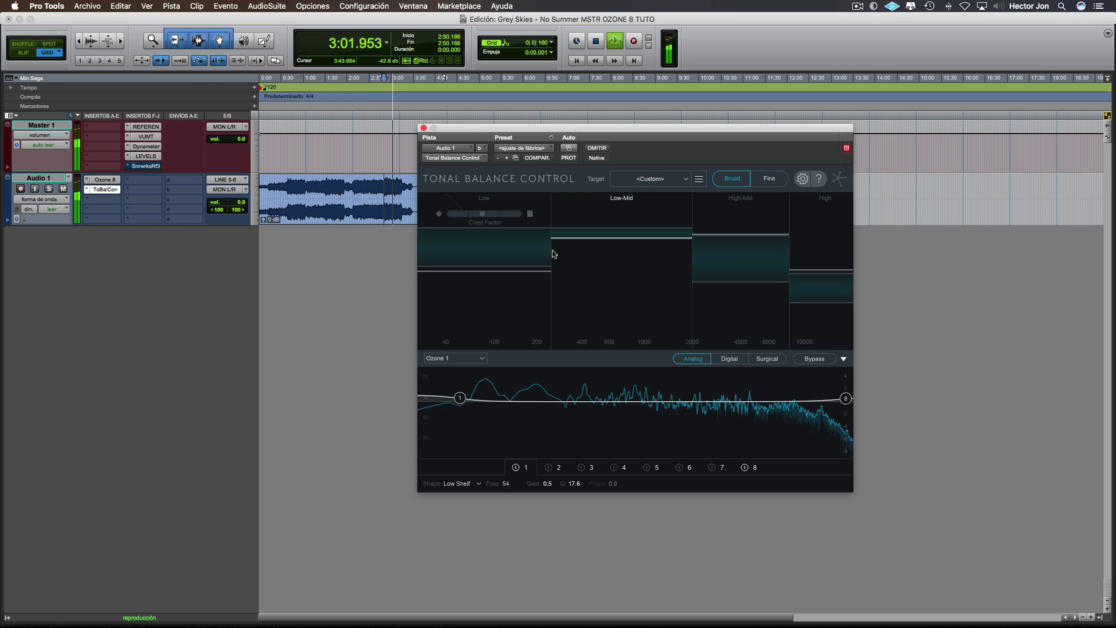
pyautogui.press('space')
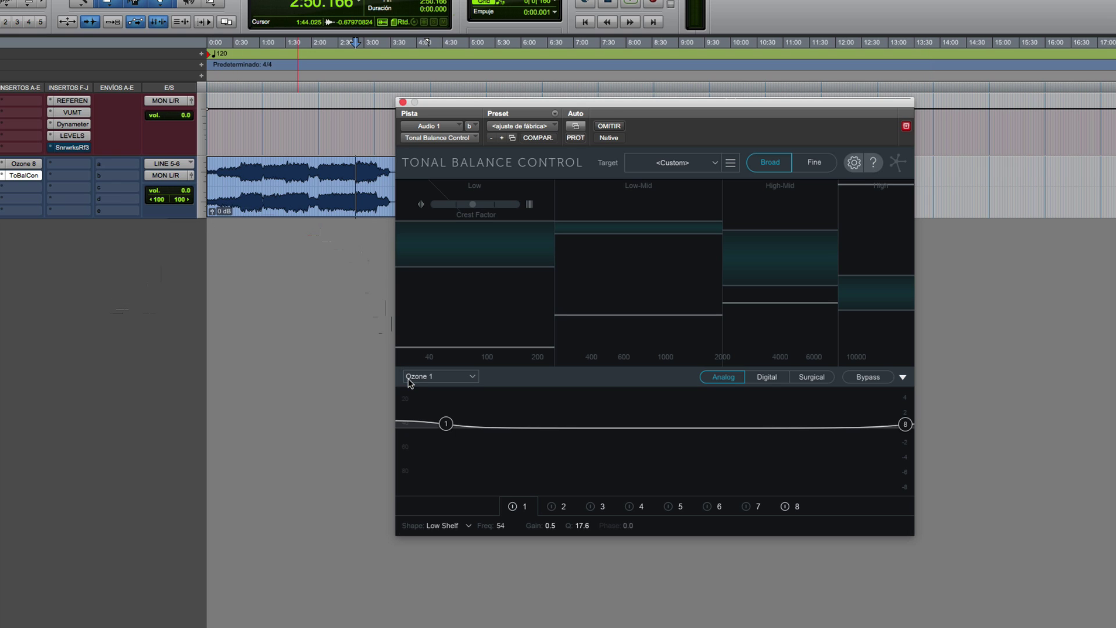
pyautogui.press('space')
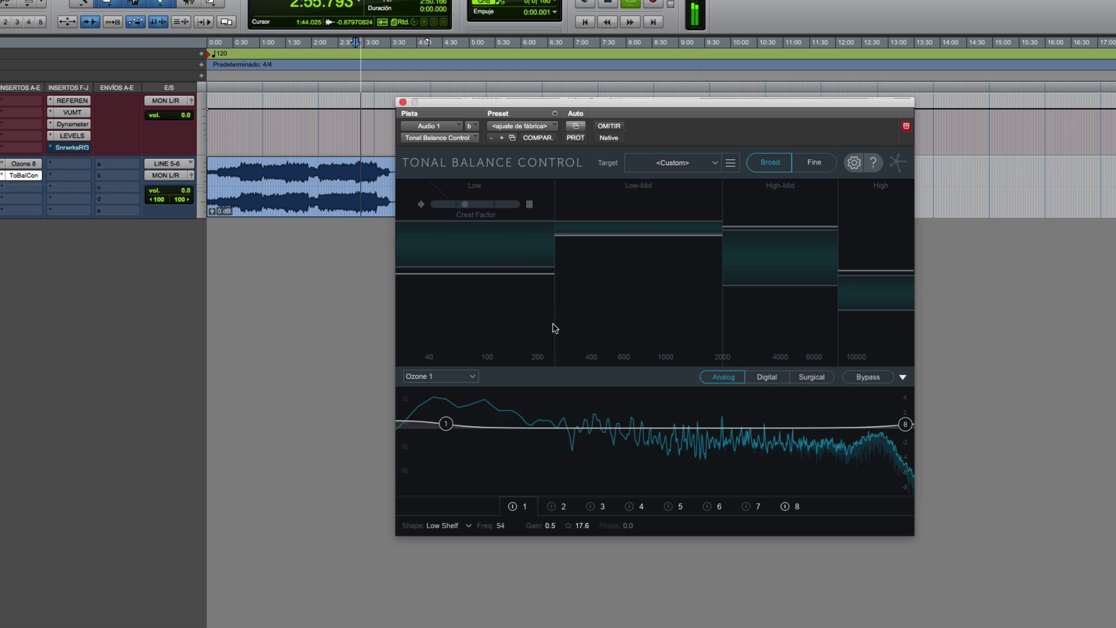
pyautogui.press('space')
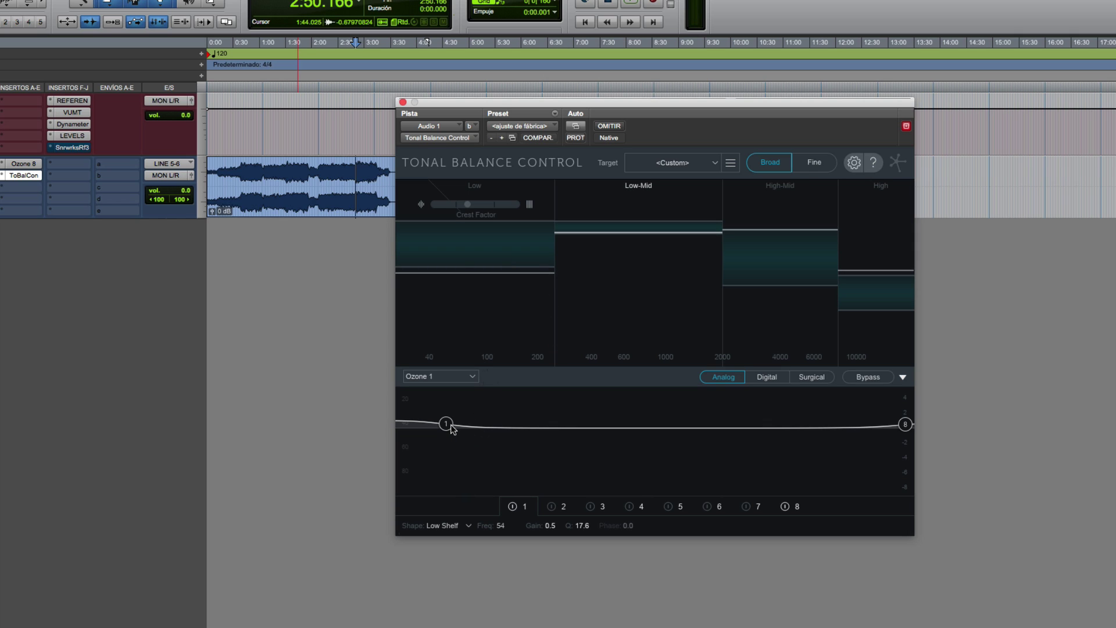
# Set the linked Ozone 1 equalizer's low shelf (band 1) to 229 Hz with a 1.0 dB gain, checking it during playback
pyautogui.moveTo(452, 426); pyautogui.dragTo(546, 420)
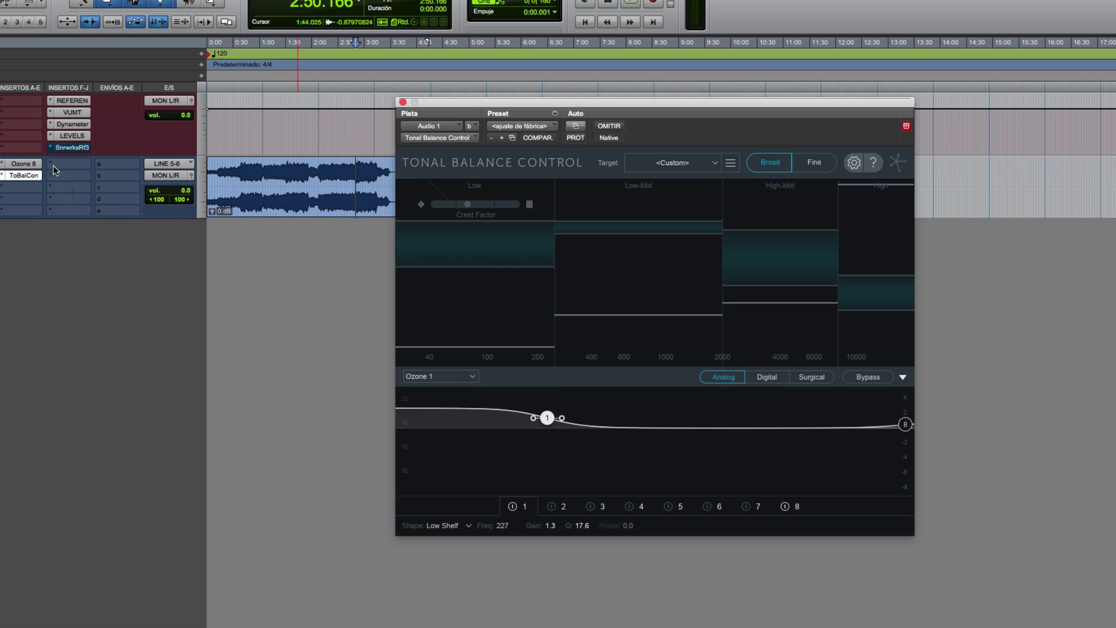
pyautogui.click(456, 378)
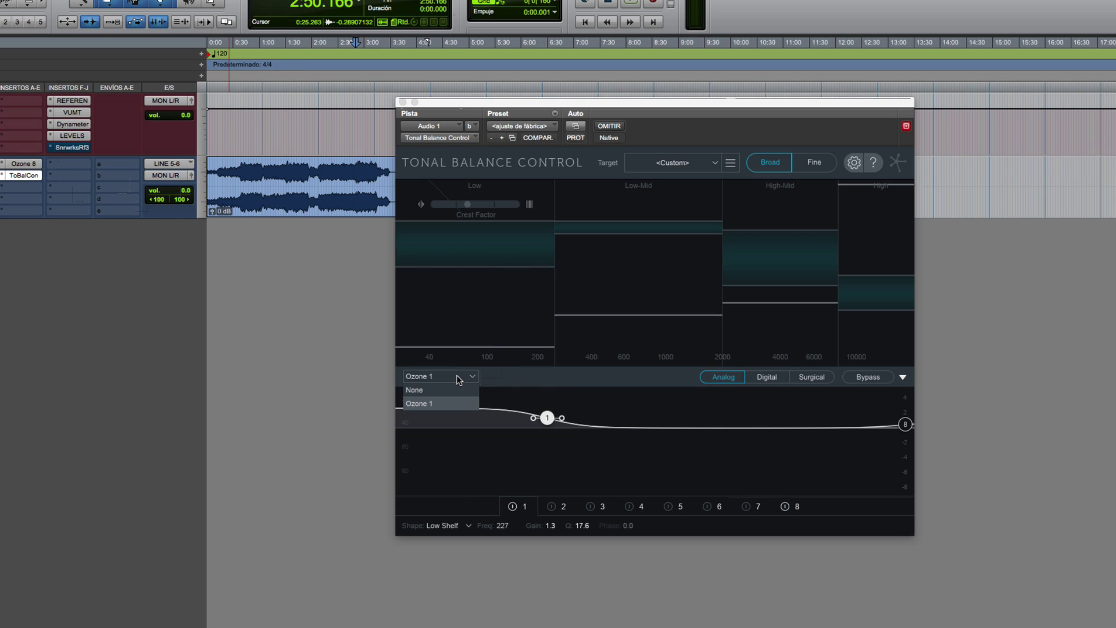
pyautogui.click(528, 376)
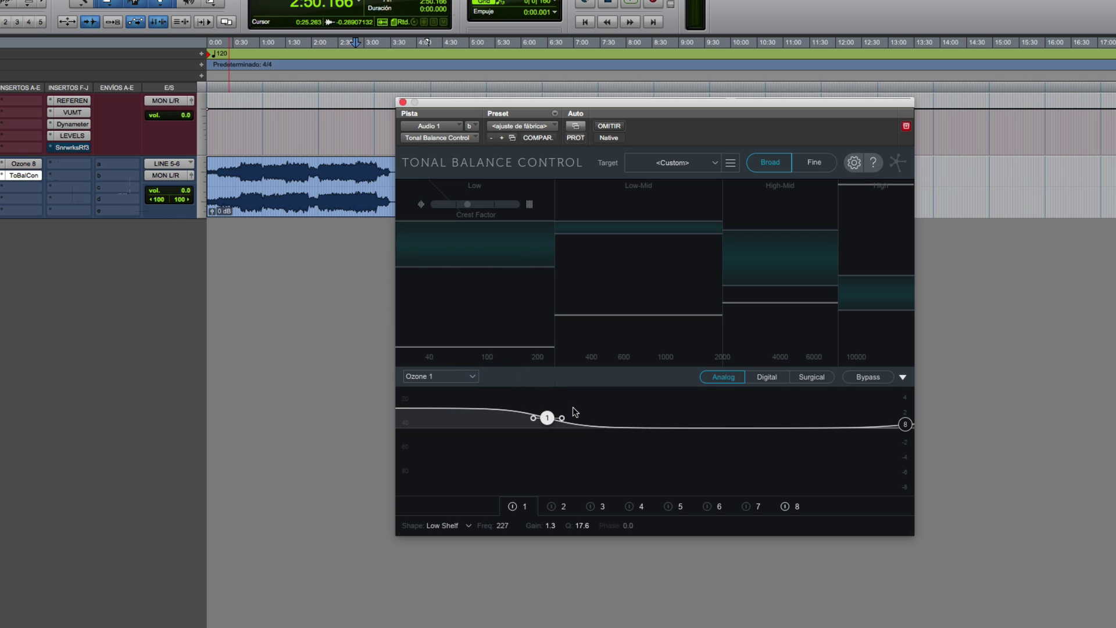
pyautogui.press('space')
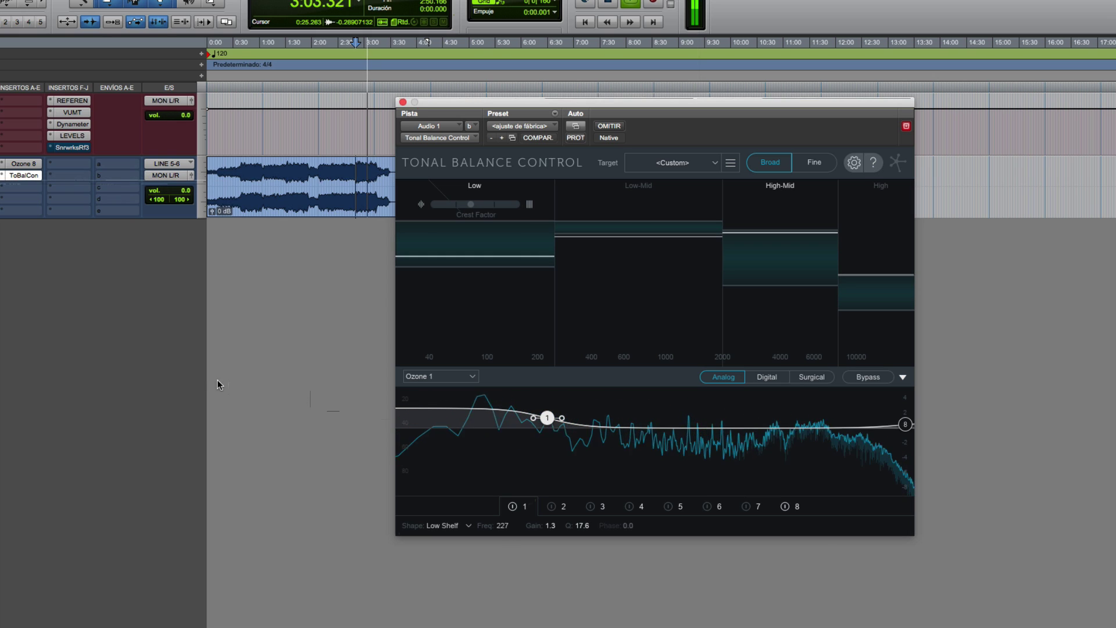
pyautogui.moveTo(547, 417); pyautogui.dragTo(548, 419)
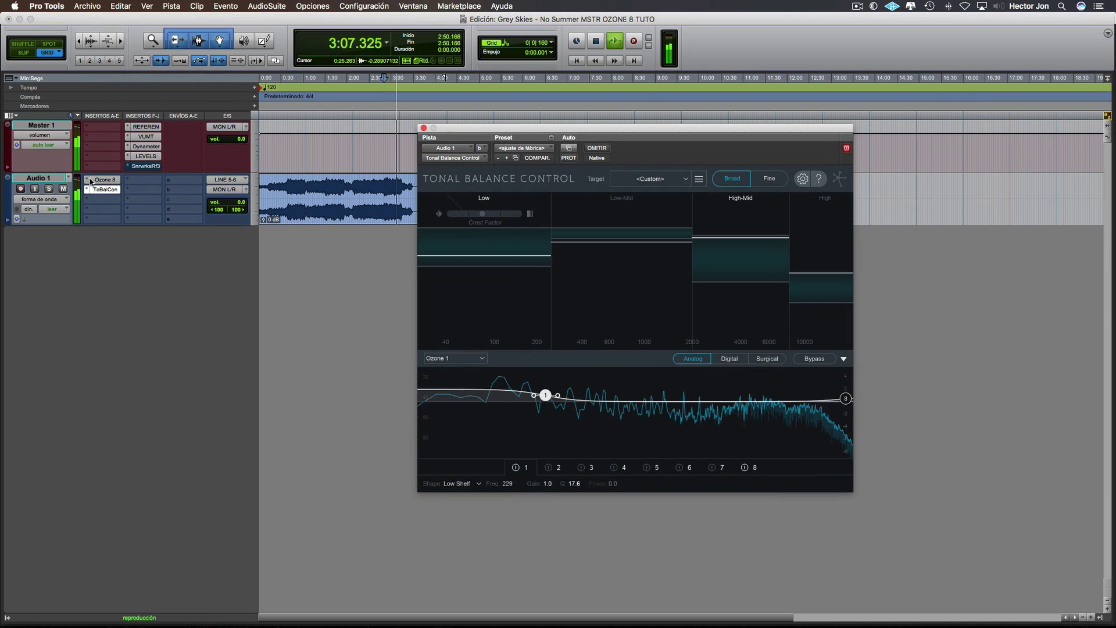
# Stop playback, open Ozone 8 on Audio 1, enable the Dynamics module and set its crossover to 177 Hz
pyautogui.click(103, 181)
pyautogui.press('space')
pyautogui.click(103, 179)
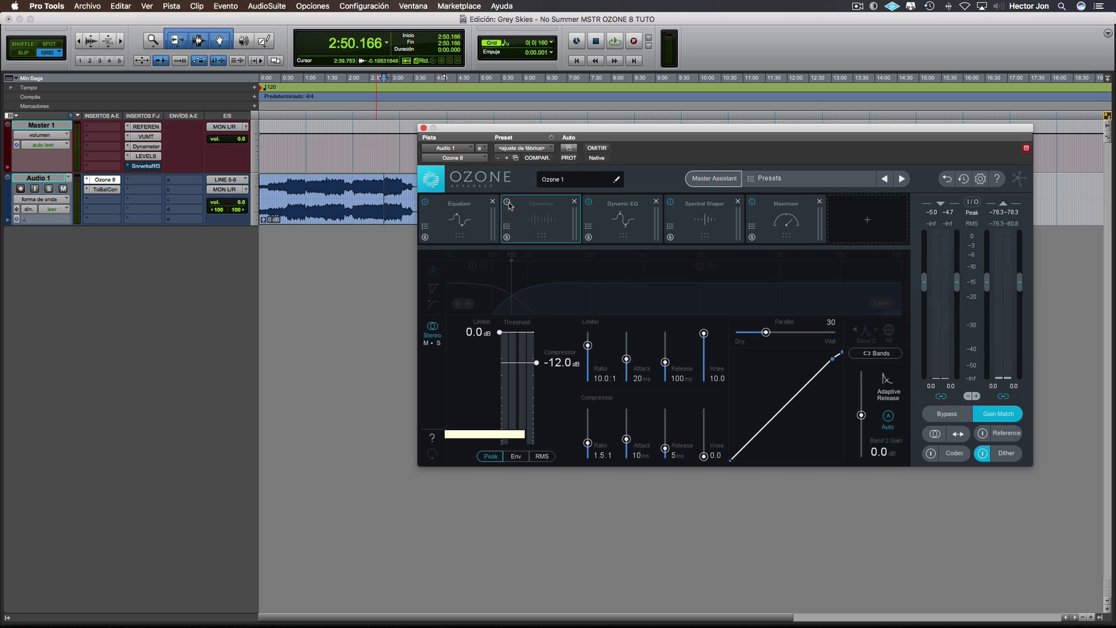
pyautogui.click(507, 202)
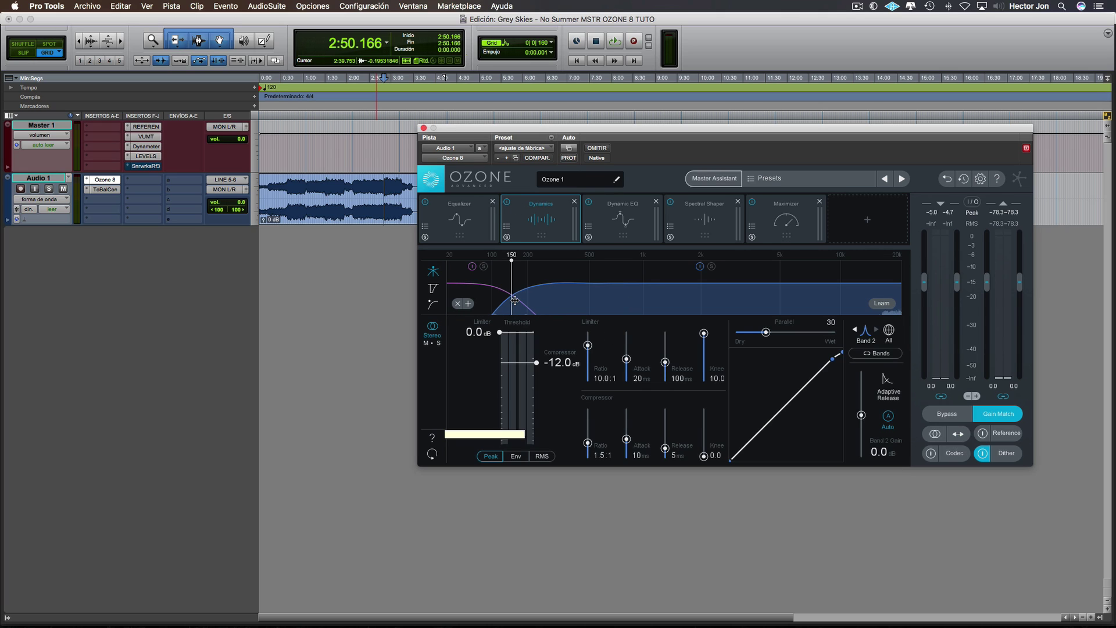
pyautogui.moveTo(510, 299); pyautogui.dragTo(520, 299)
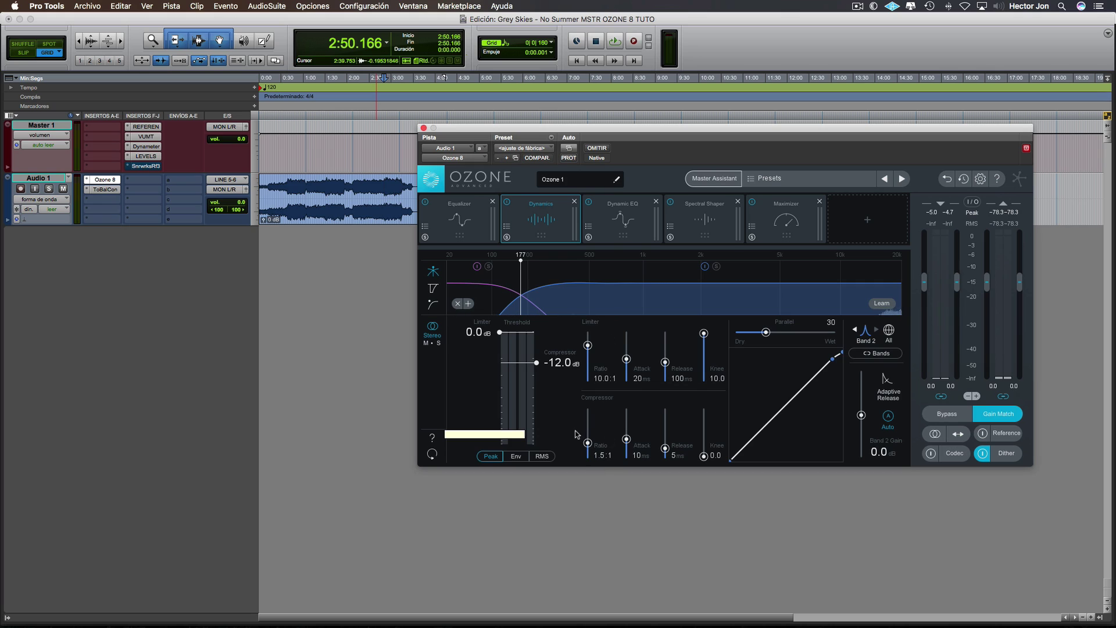
# During playback, set the Dynamics band 2 compressor to ratio 2.5:1, attack 108 ms, release 100 ms and threshold -18.9 dB
pyautogui.moveTo(589, 445); pyautogui.dragTo(669, 437)
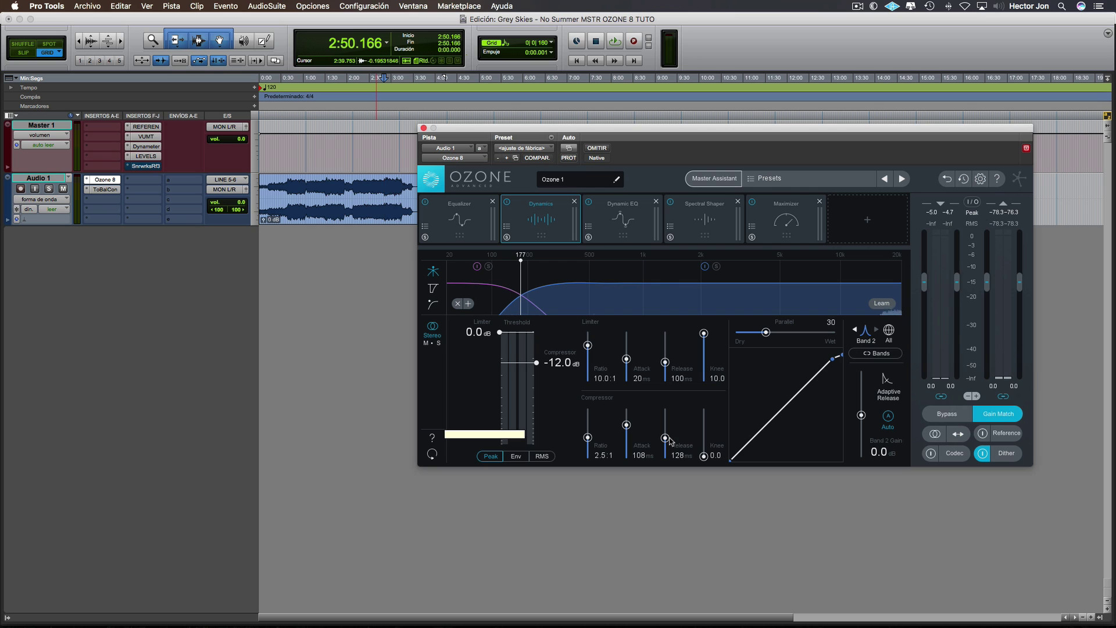
pyautogui.press('space')
pyautogui.moveTo(536, 362); pyautogui.dragTo(538, 385)
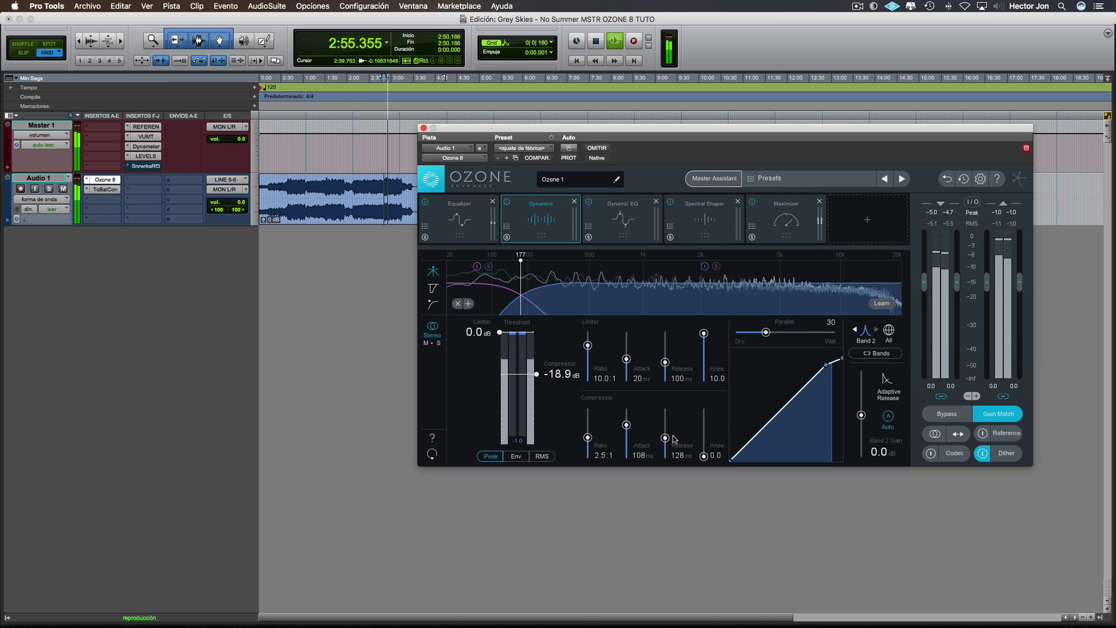
pyautogui.moveTo(666, 439); pyautogui.dragTo(665, 441)
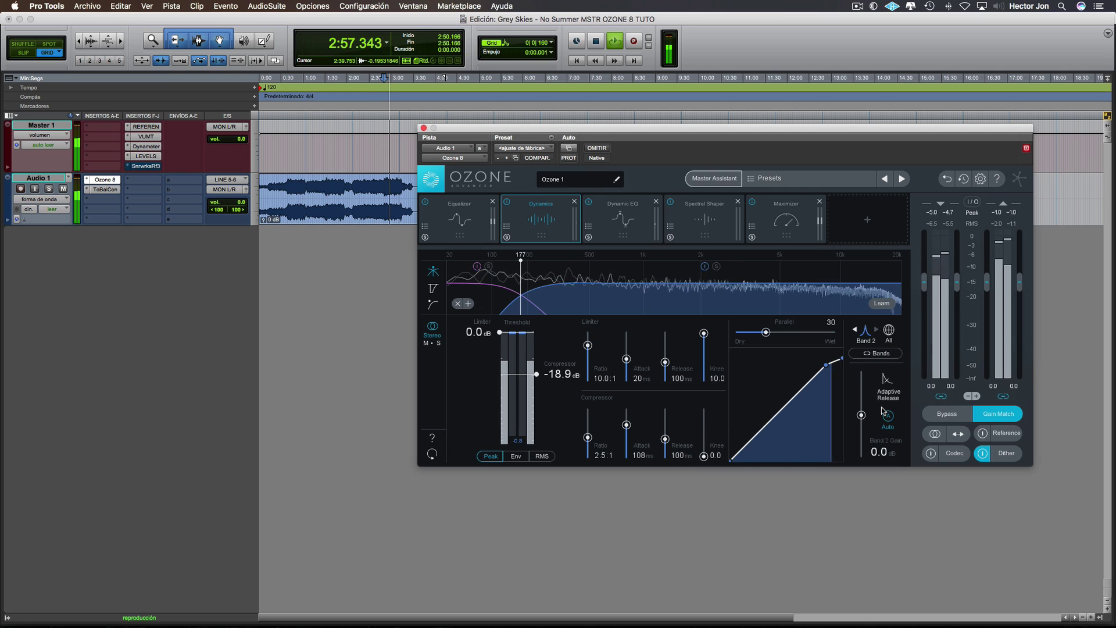
# Reopen Tonal Balance Control and replay the passage to check the compressed master against the target
pyautogui.click(103, 191)
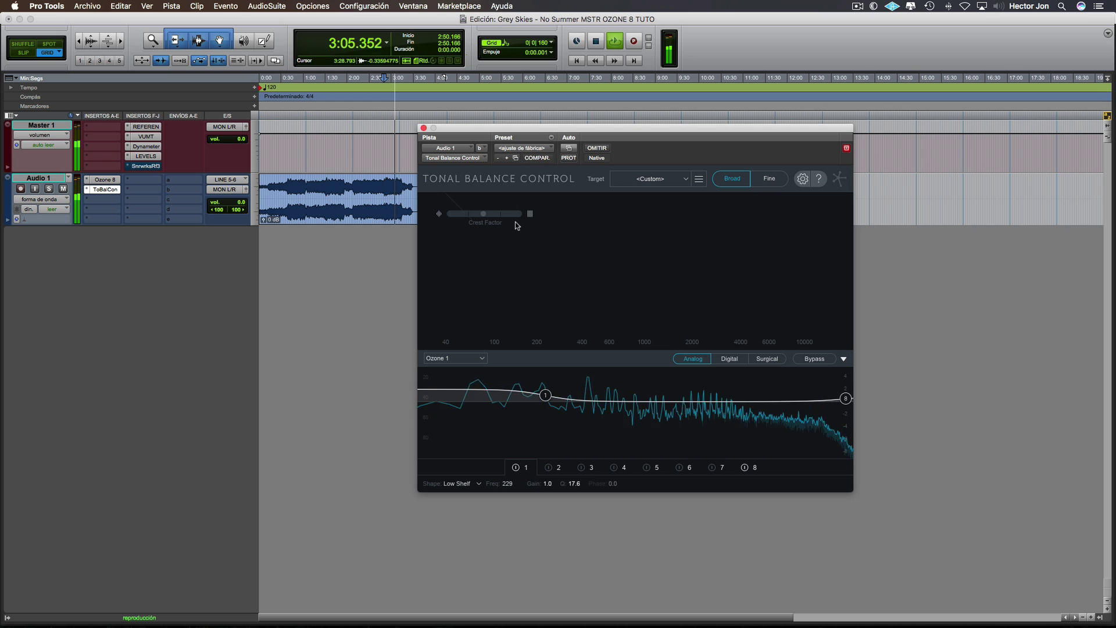
pyautogui.press('space')
pyautogui.press('space')
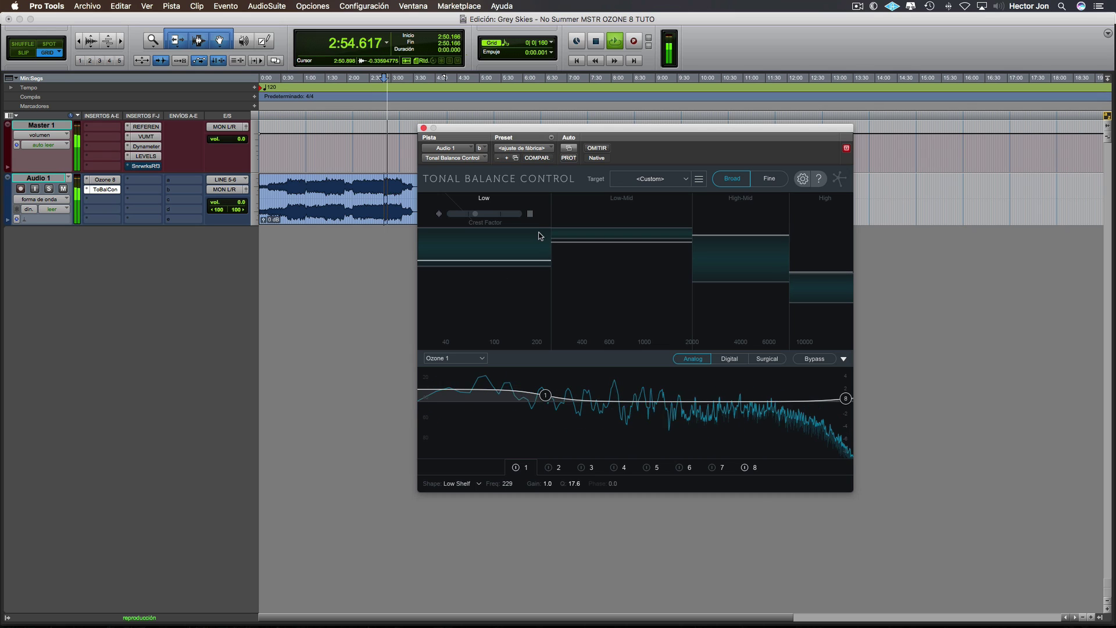
# Return to Ozone 8, raise the Dynamics band 2 gain to 3.1 dB, stop playback and compare the settings of both bands
pyautogui.click(105, 183)
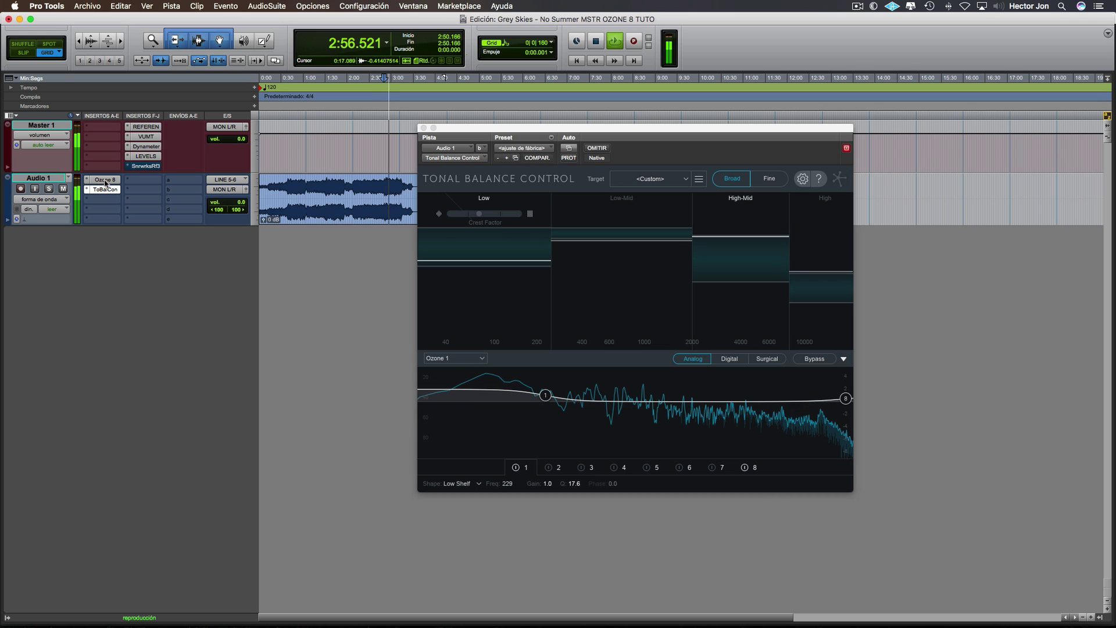
pyautogui.click(105, 181)
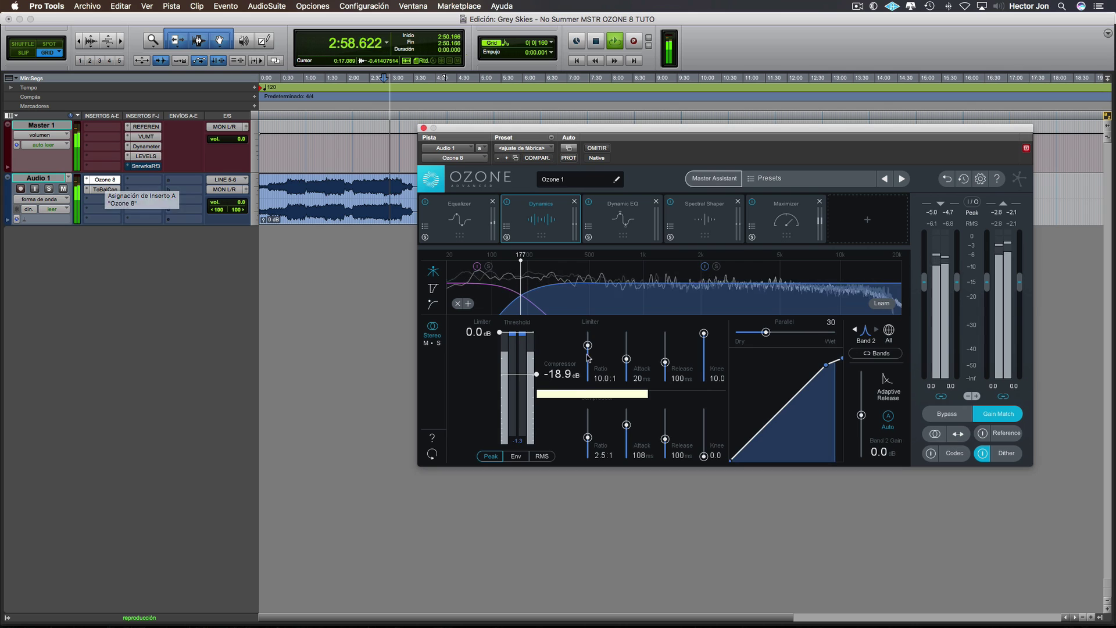
pyautogui.moveTo(864, 416); pyautogui.dragTo(862, 411)
pyautogui.press('space')
pyautogui.click(460, 291)
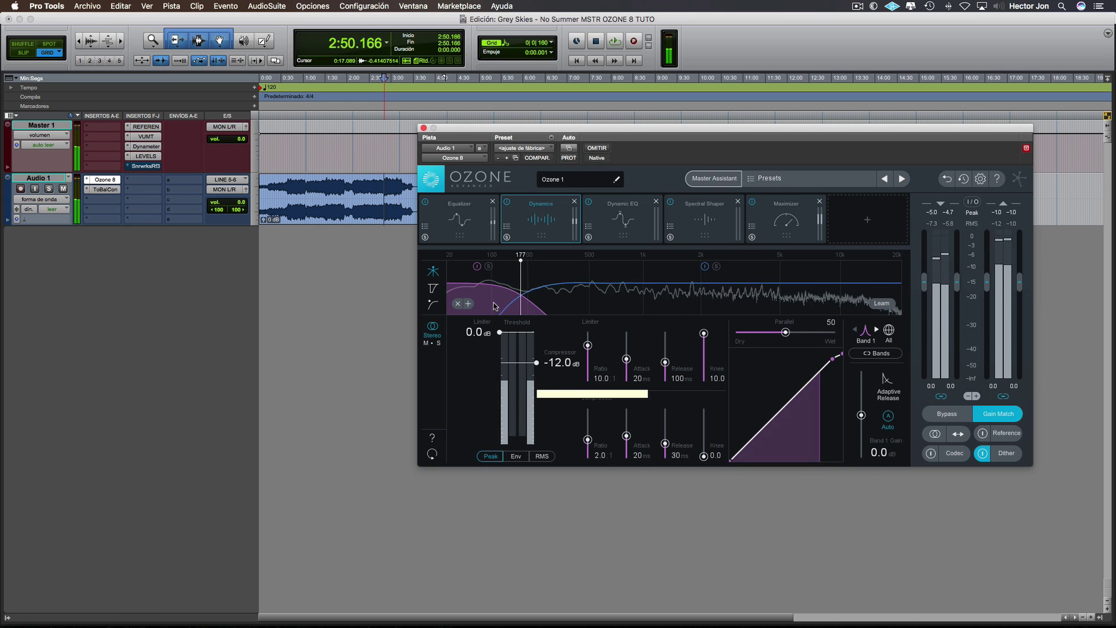
pyautogui.click(705, 304)
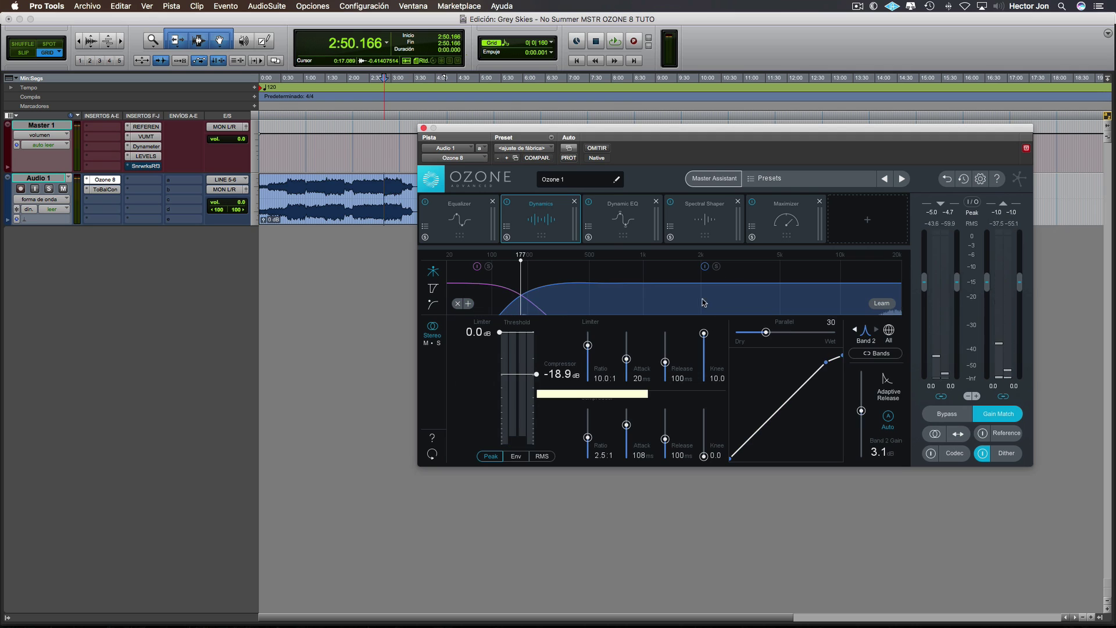
# Set Dynamics band 1 to ratio 2.6:1, attack 88 ms, release 161 ms, threshold -22.8 dB and gain 2.5 dB during playback
pyautogui.click(496, 298)
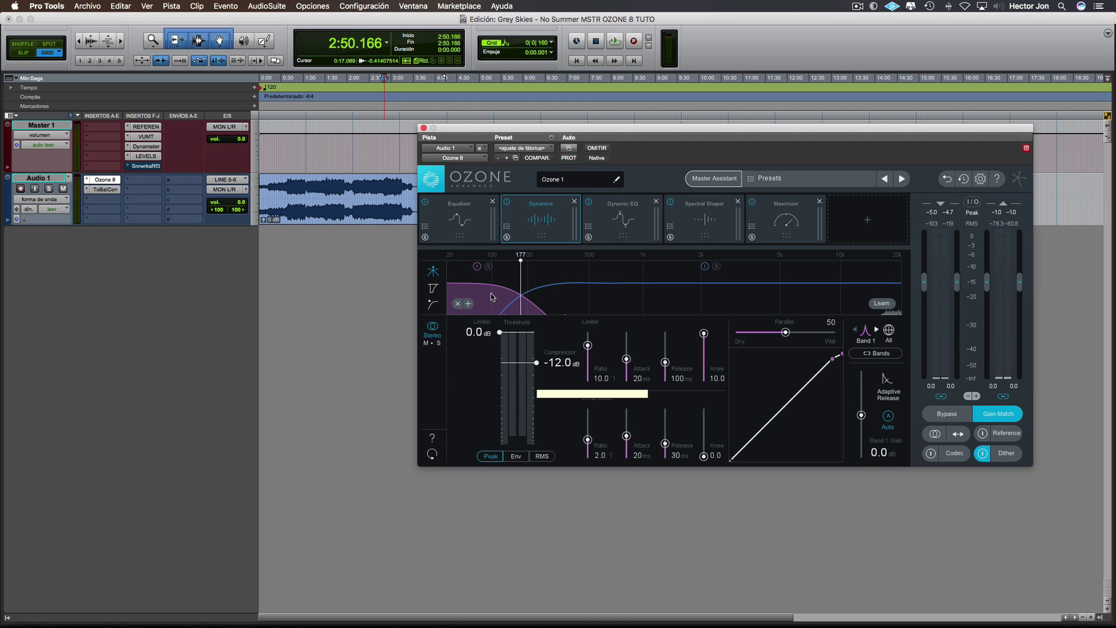
pyautogui.press('space')
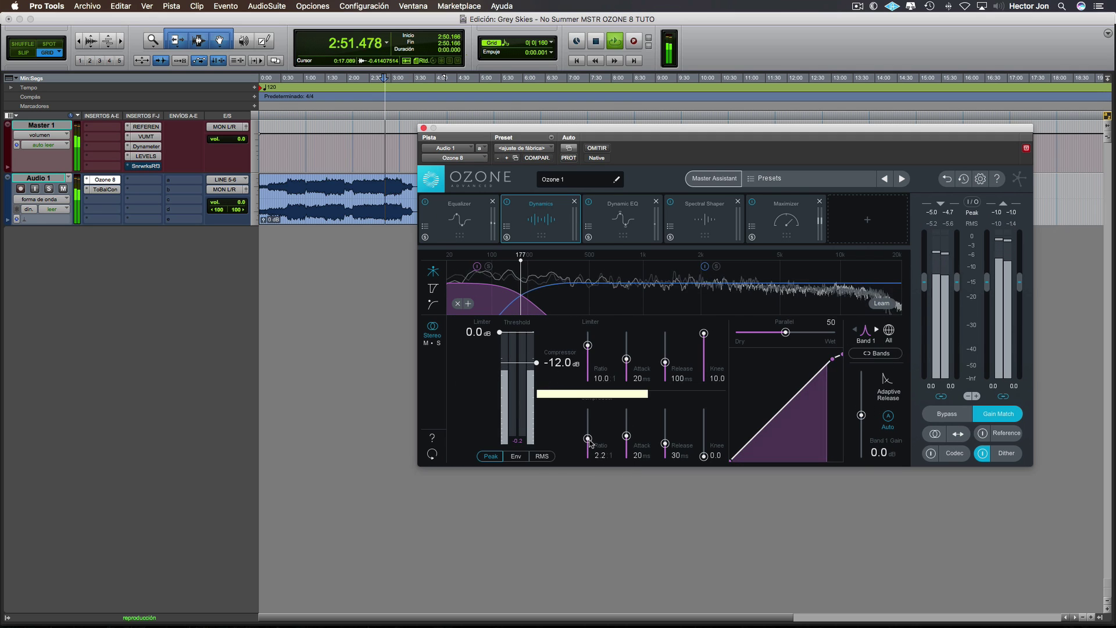
pyautogui.moveTo(588, 440); pyautogui.dragTo(667, 440)
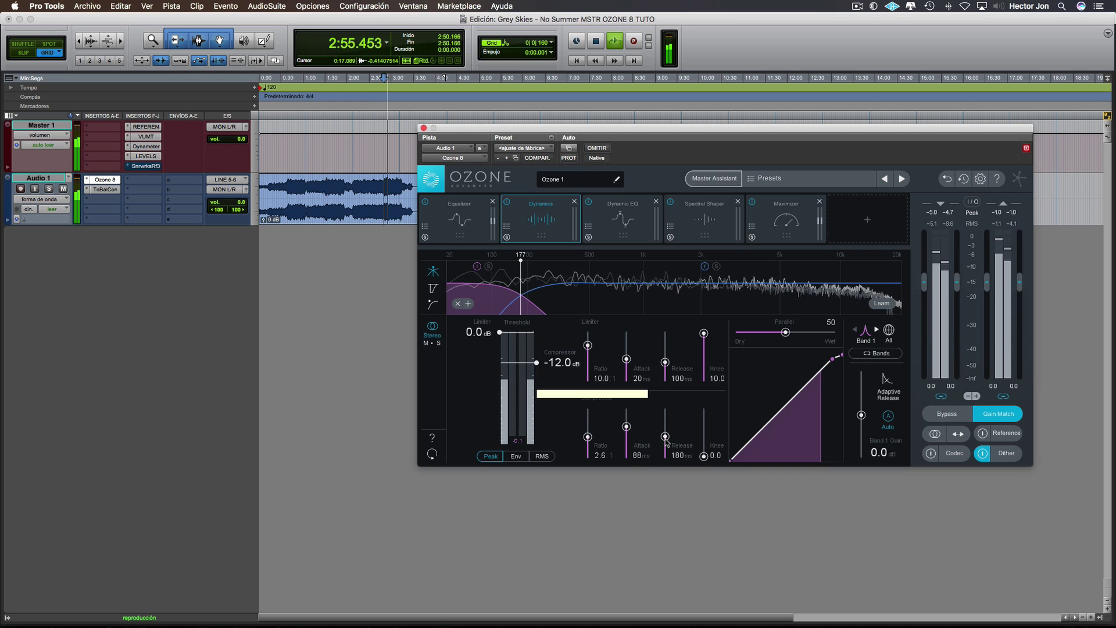
pyautogui.moveTo(514, 363); pyautogui.dragTo(537, 383)
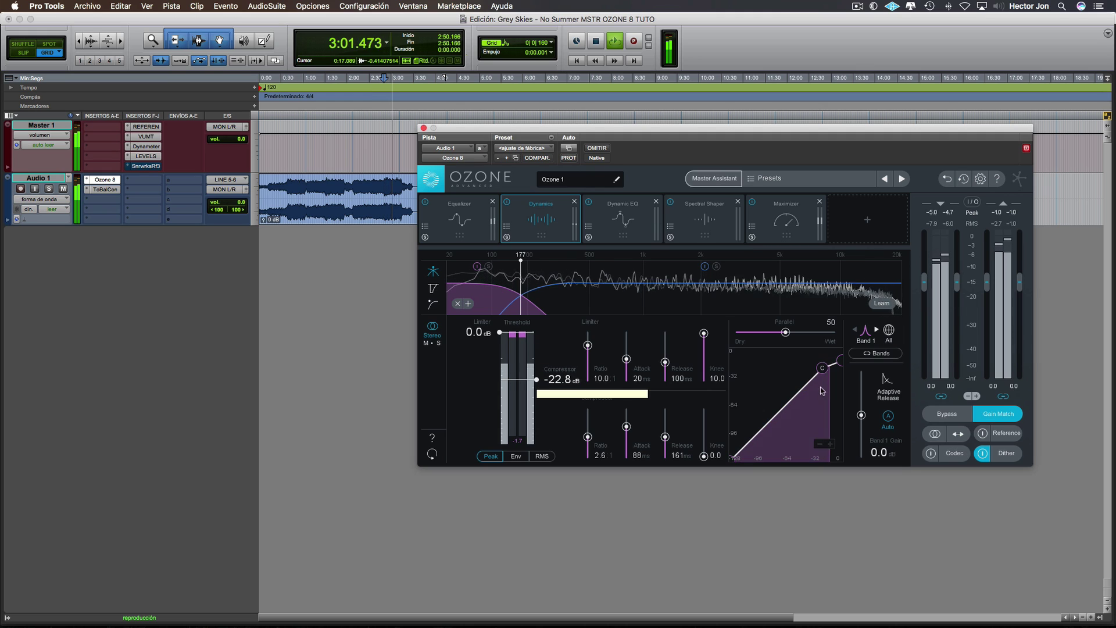
pyautogui.click(888, 416)
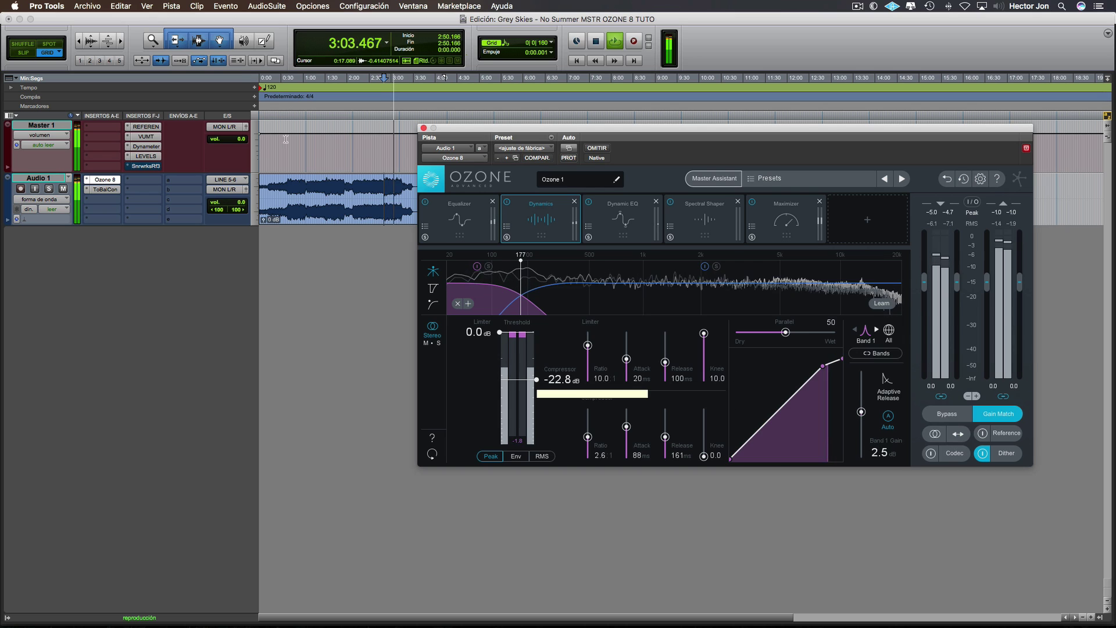
# In Tonal Balance Control, recreate the custom target curve from "Blake Shelton - Everytime I Hear That Song.mp3" and play the master against it
pyautogui.click(106, 190)
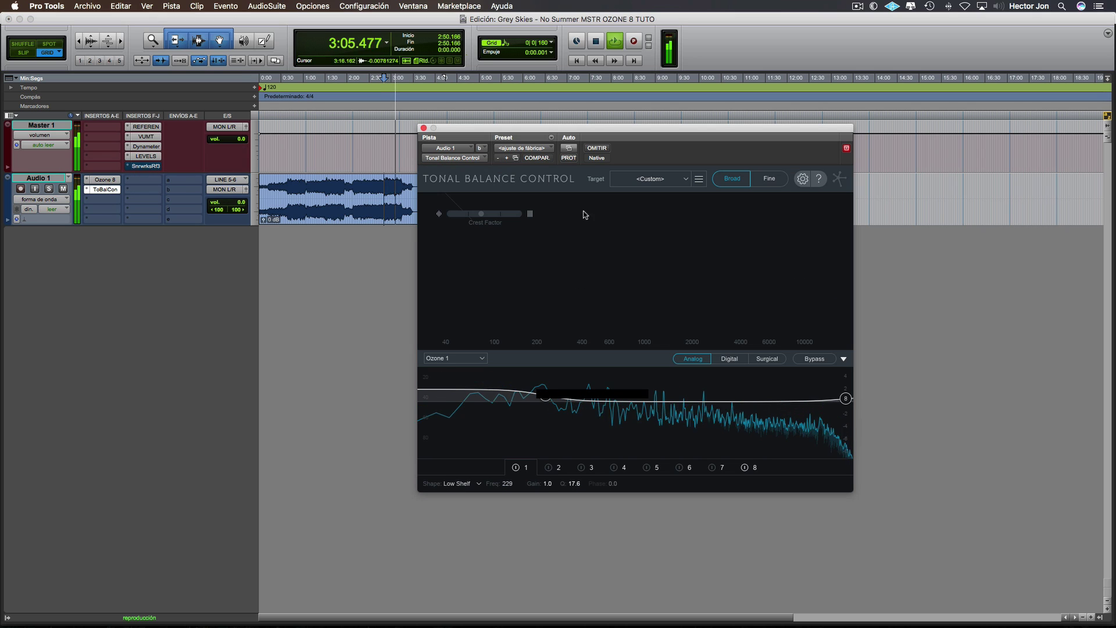
pyautogui.press('space')
pyautogui.click(699, 178)
pyautogui.click(748, 194)
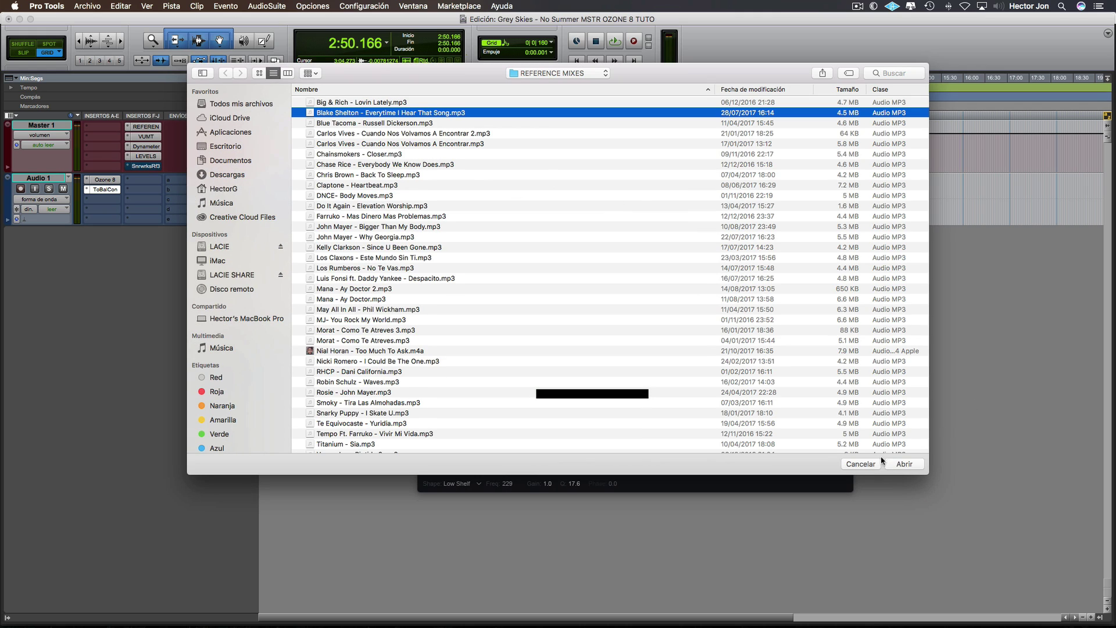
pyautogui.click(904, 463)
pyautogui.press('space')
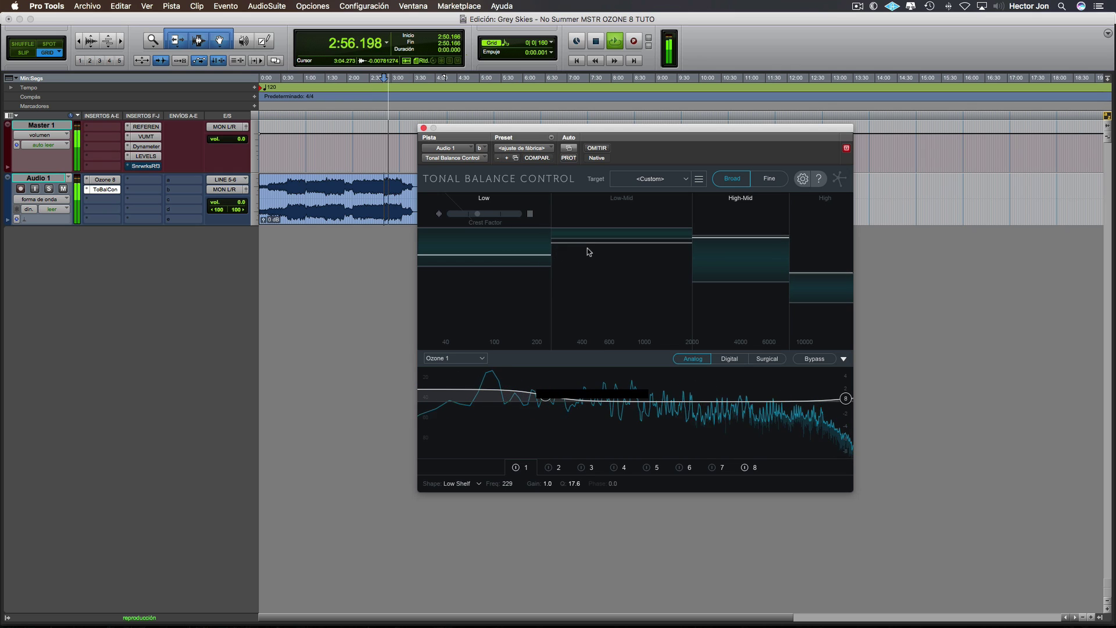
# Stop playback, enable EQ band 2 as a bell boost at 638 Hz, gain 1.1 dB, Q 0.94, and audition it against the target
pyautogui.press('space')
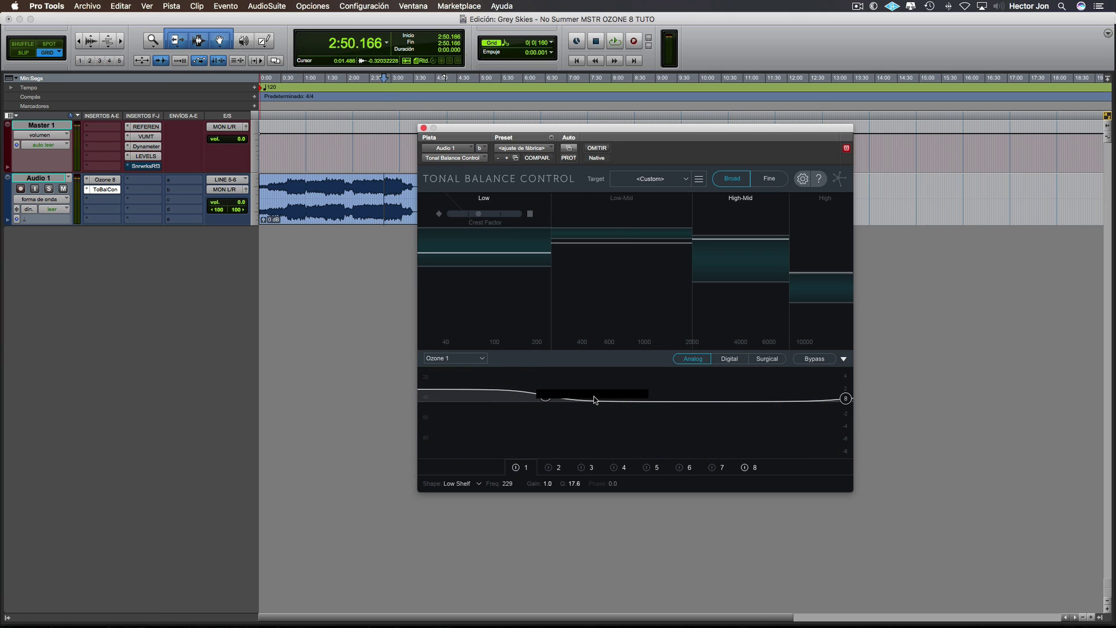
pyautogui.click(557, 467)
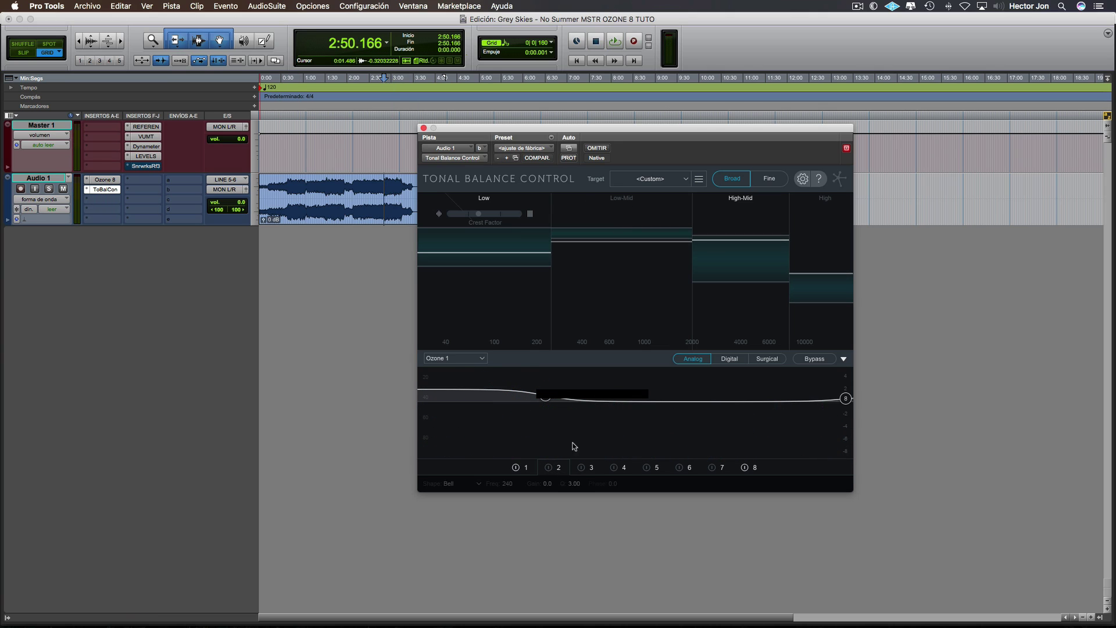
pyautogui.click(549, 468)
pyautogui.moveTo(549, 401); pyautogui.dragTo(614, 400)
pyautogui.press('space')
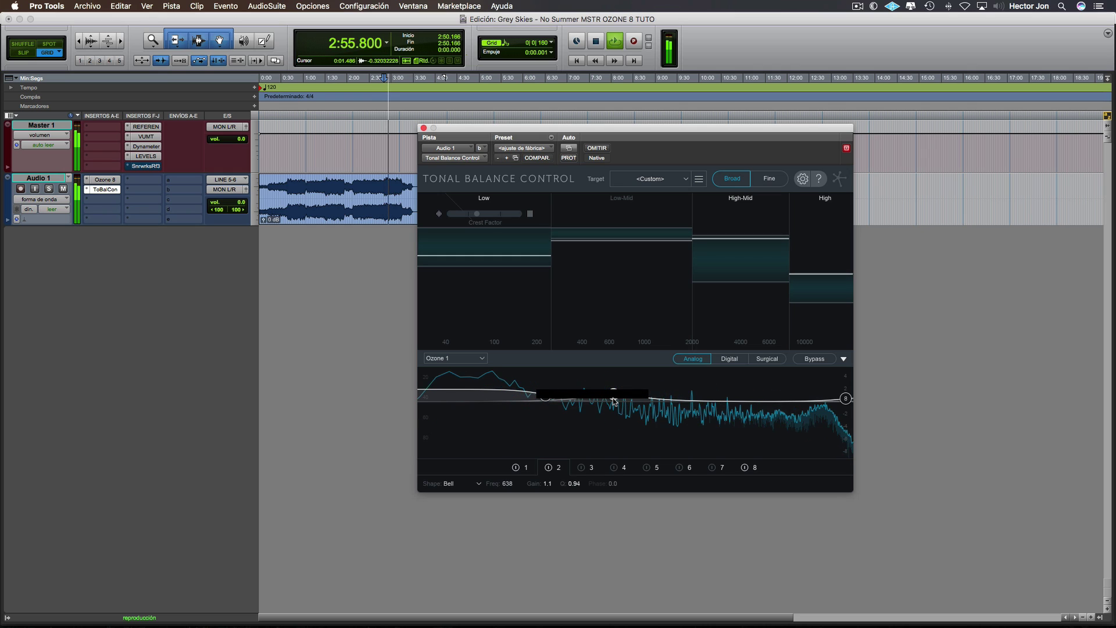
pyautogui.press('space')
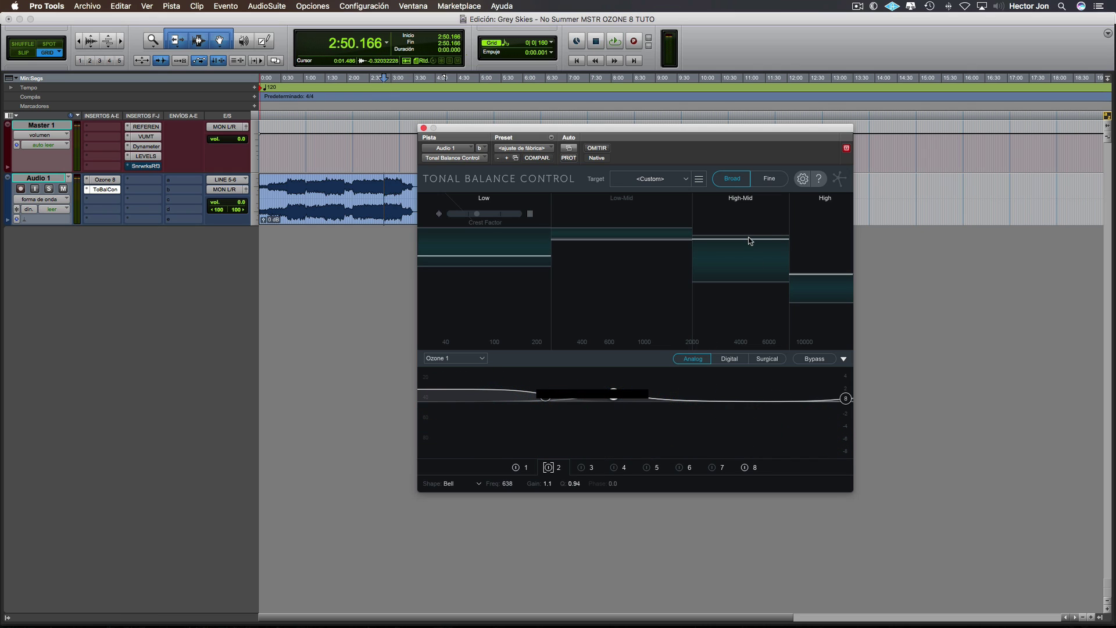
# During playback, shape EQ band 4 as a bell cut at 3168 Hz with gain -1.8 dB and Q 0.67, and stop playback
pyautogui.press('space')
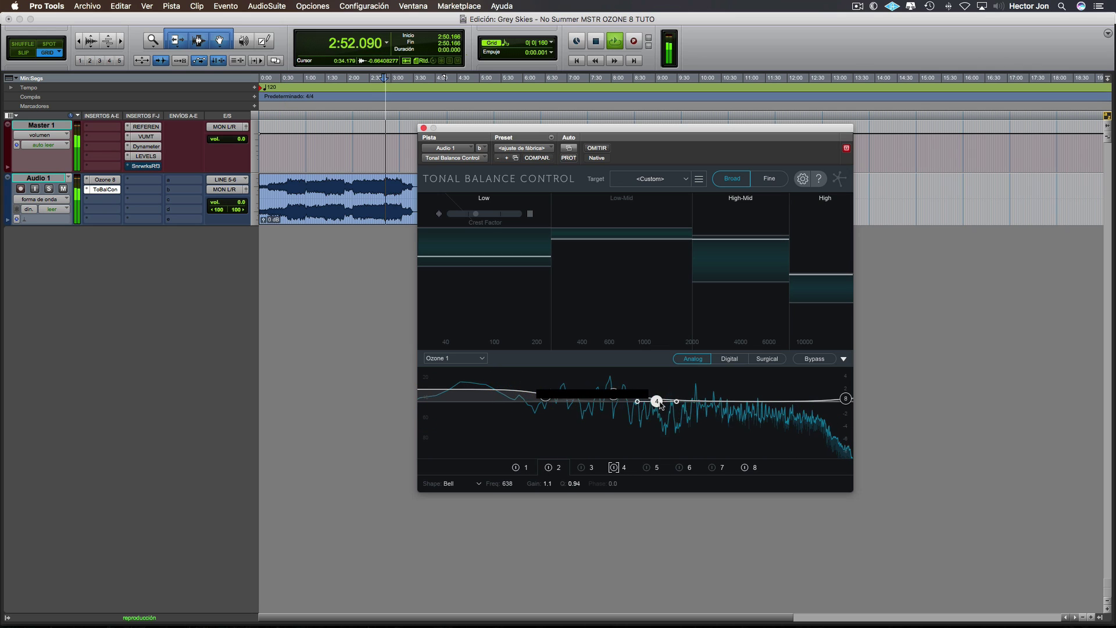
pyautogui.moveTo(657, 401); pyautogui.dragTo(726, 412)
pyautogui.moveTo(748, 413); pyautogui.dragTo(725, 413)
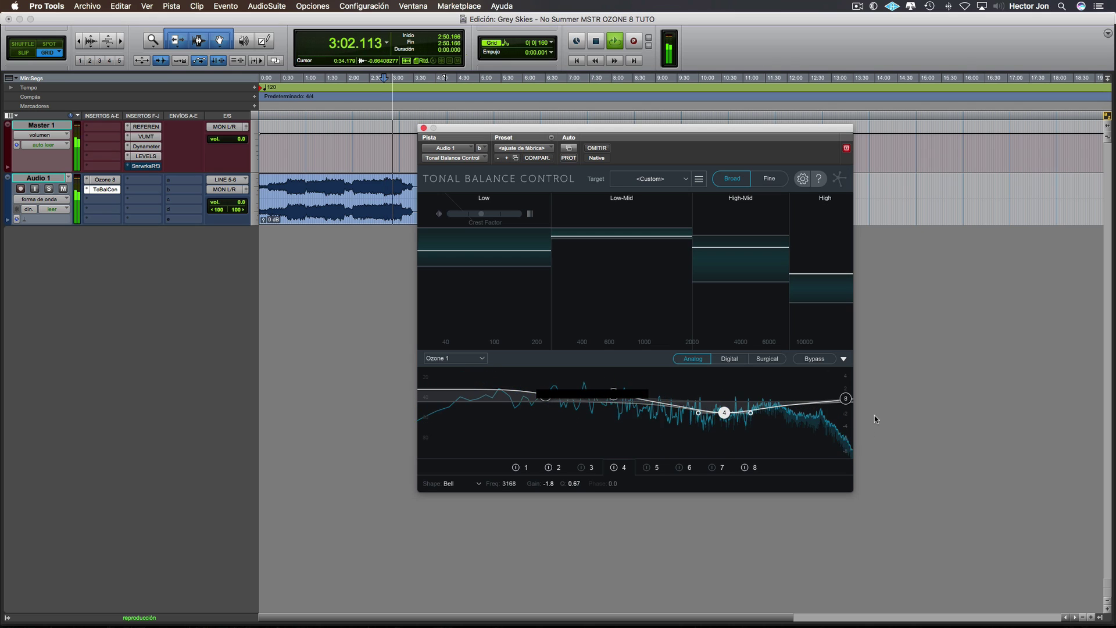
pyautogui.press('space')
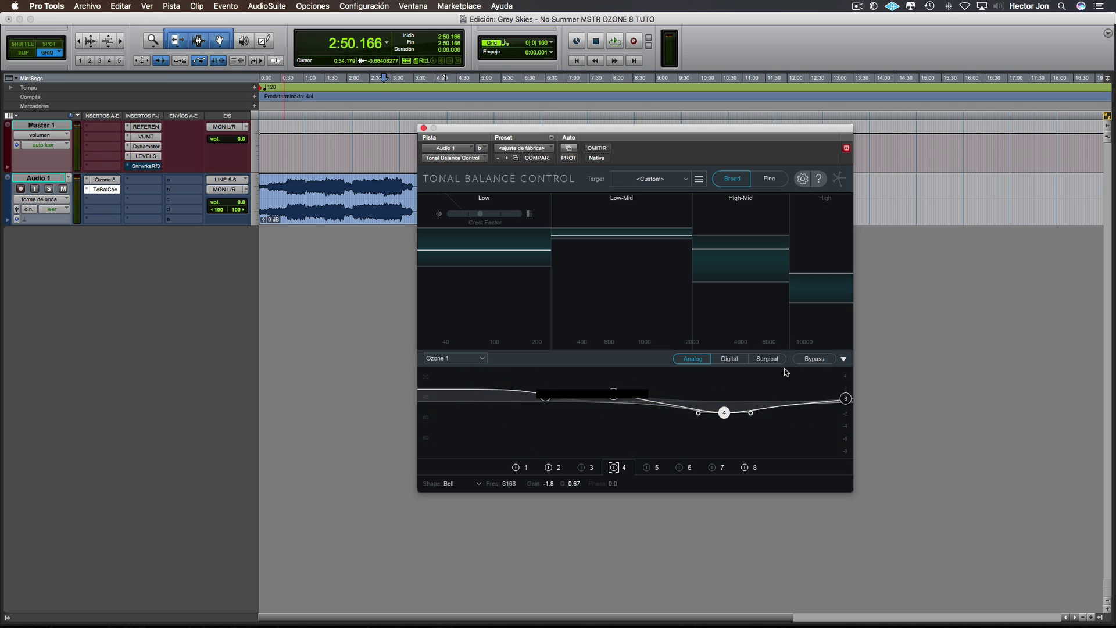